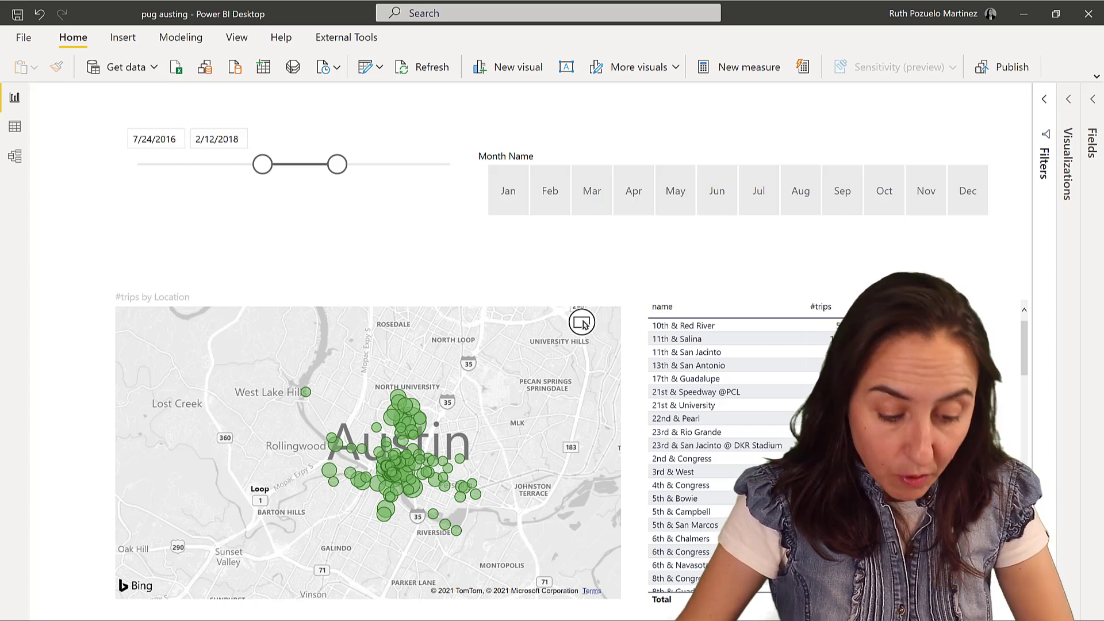
- Switch to the finished Austin bikes_2 report and hide its Visualizations and Fields panes
{"action": "key", "text": "alt+Tab"}
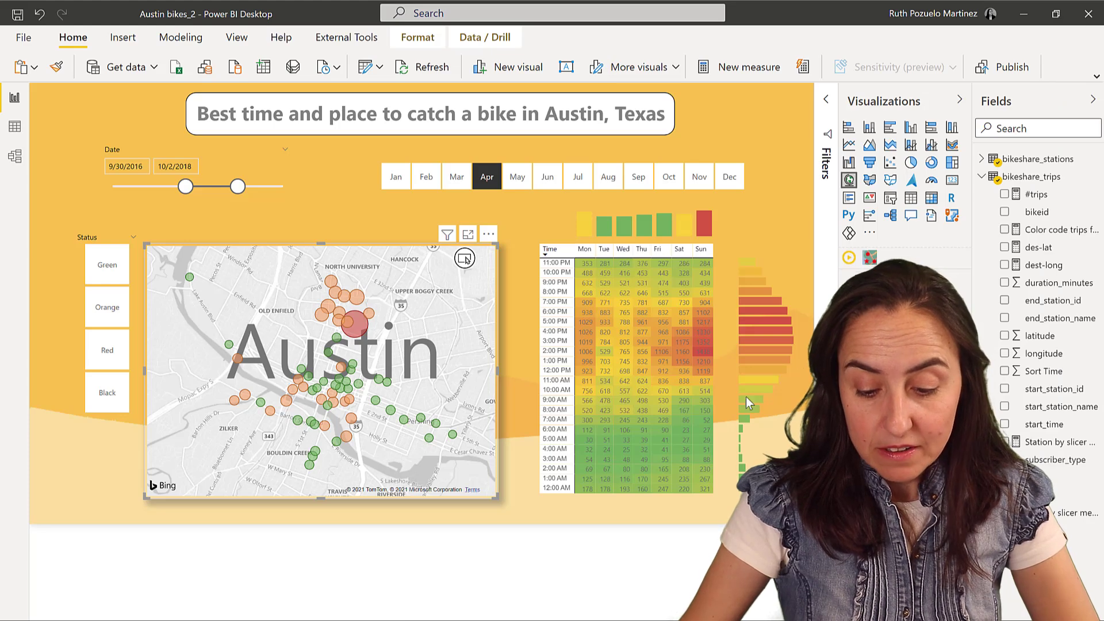
{"action": "left_click", "coordinate": [959, 100]}
{"action": "left_click", "coordinate": [1094, 101]}
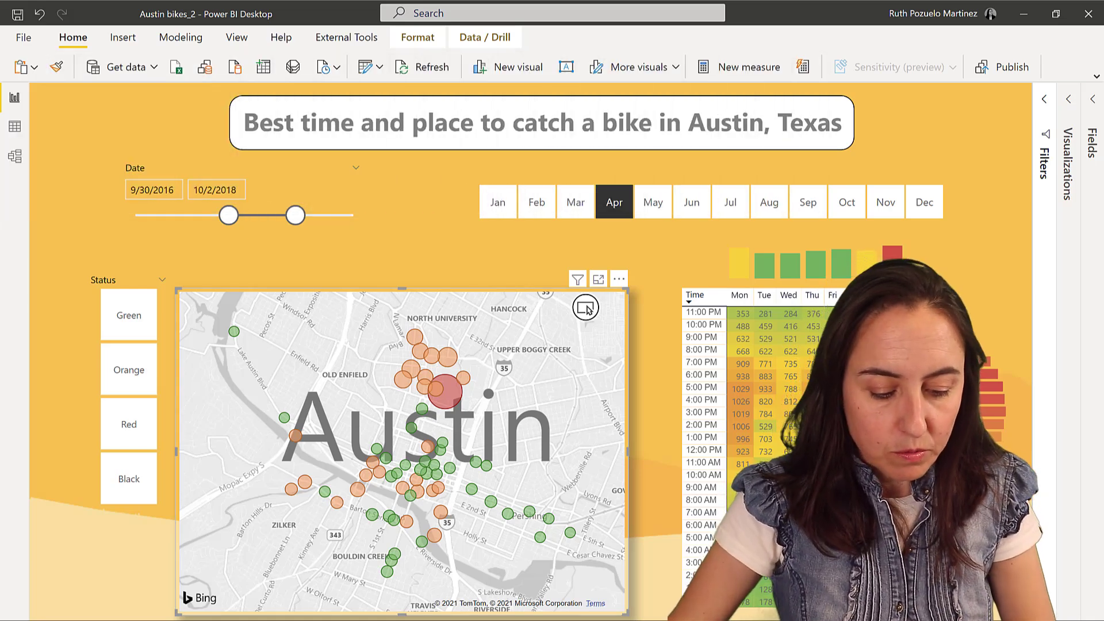
- Test the reference report's Status slicer with Green, Orange, then Red, and clear the filter
{"action": "left_click", "coordinate": [144, 598]}
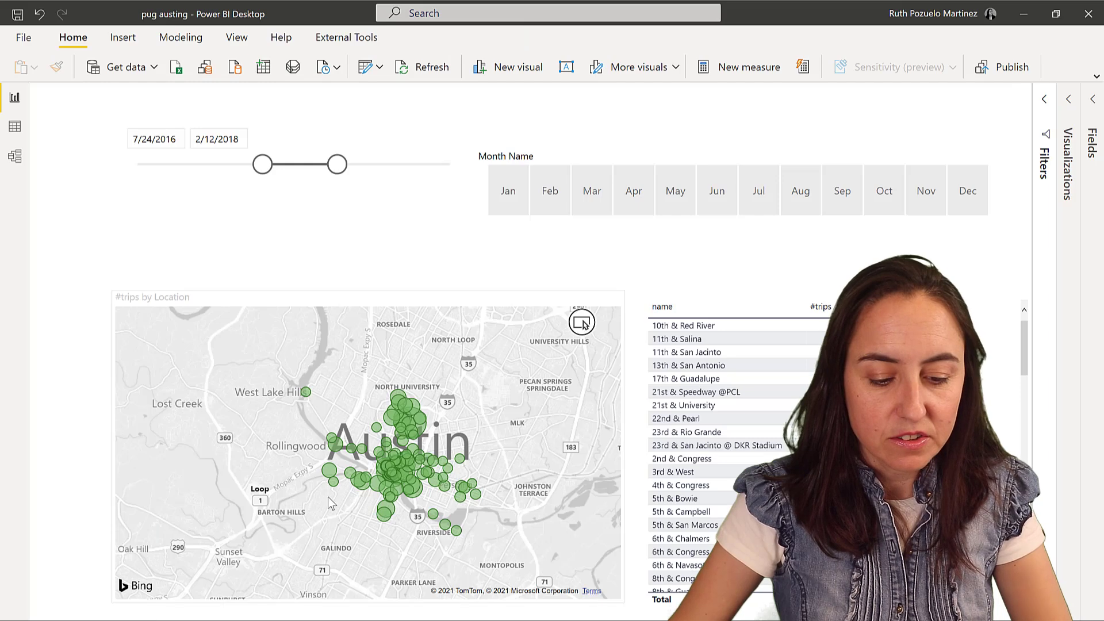
{"action": "scroll", "coordinate": [463, 480], "scroll_direction": "up", "scroll_amount": 3}
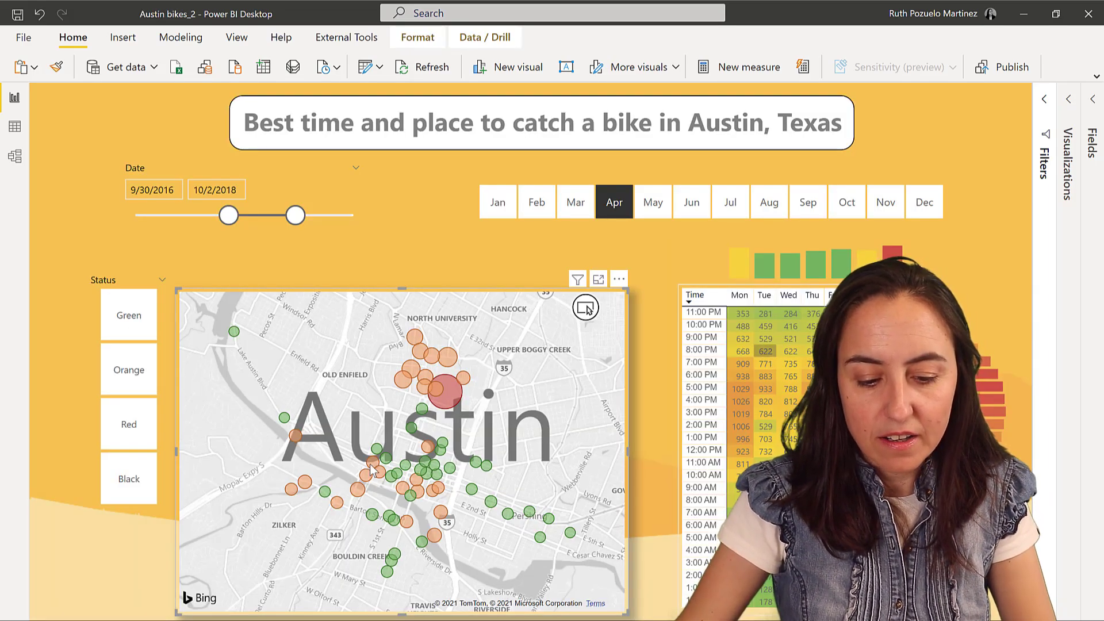
{"action": "mouse_move", "coordinate": [474, 496]}
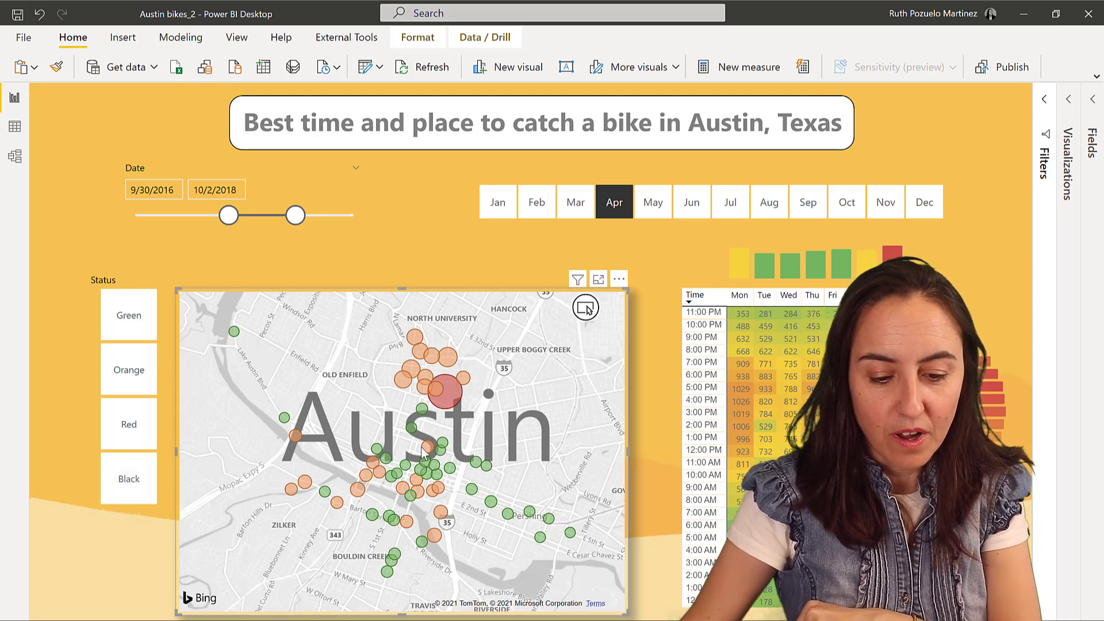
{"action": "left_click", "coordinate": [126, 319]}
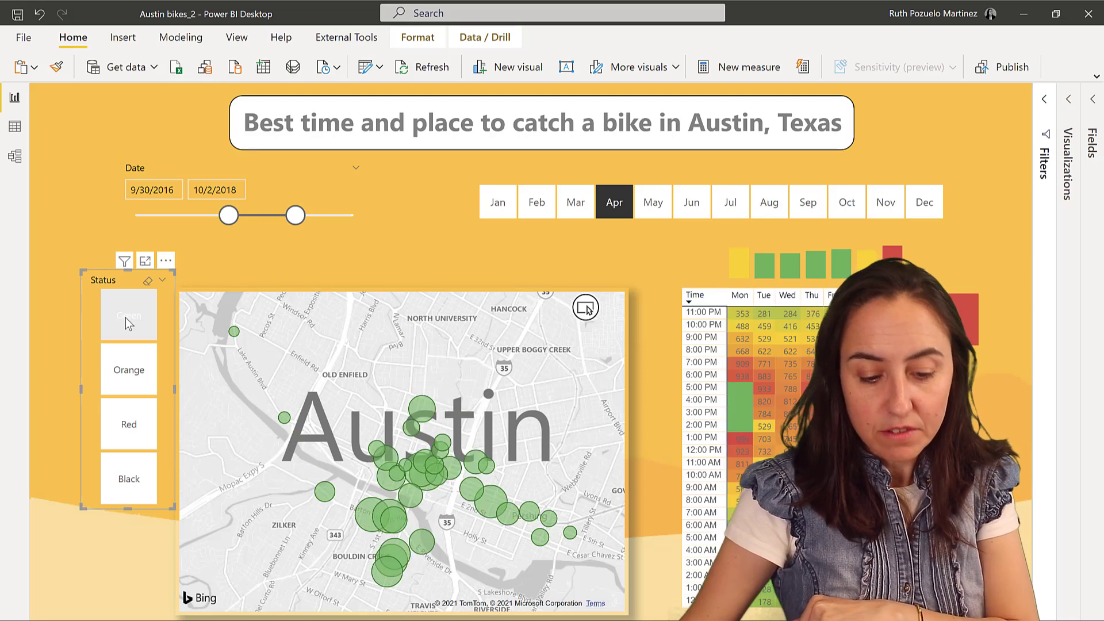
{"action": "left_click", "coordinate": [129, 373]}
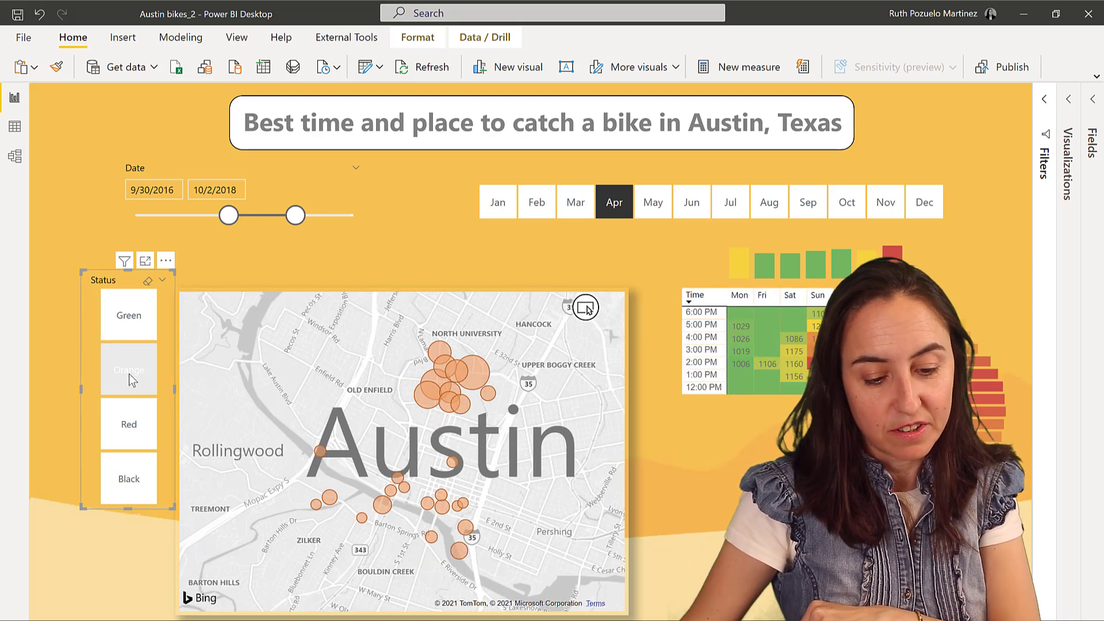
{"action": "left_click", "coordinate": [127, 428]}
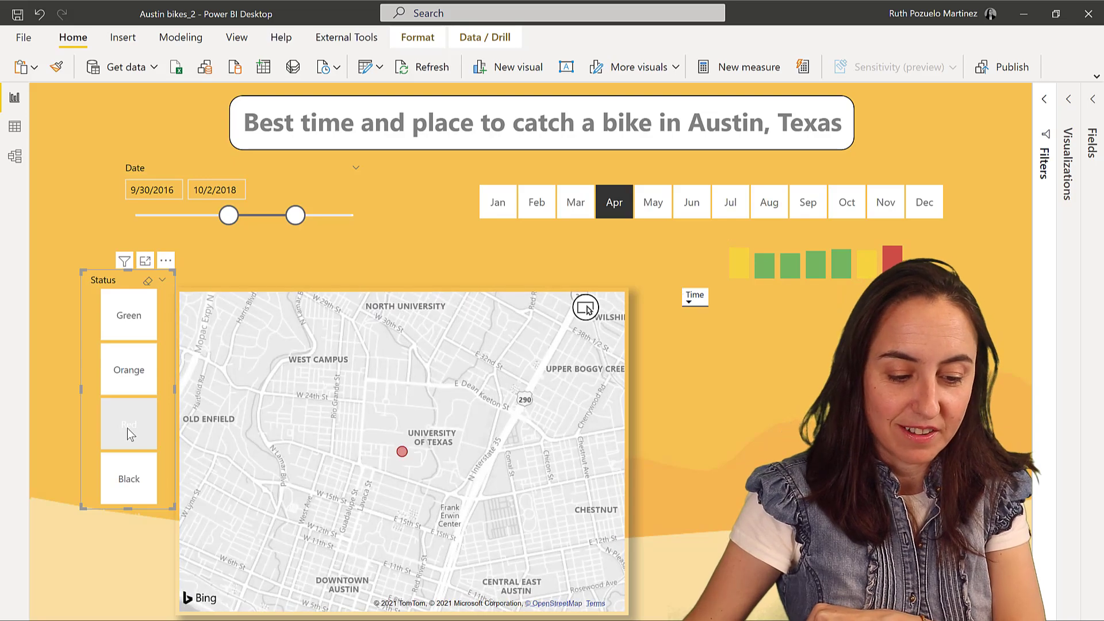
{"action": "left_click", "coordinate": [126, 428]}
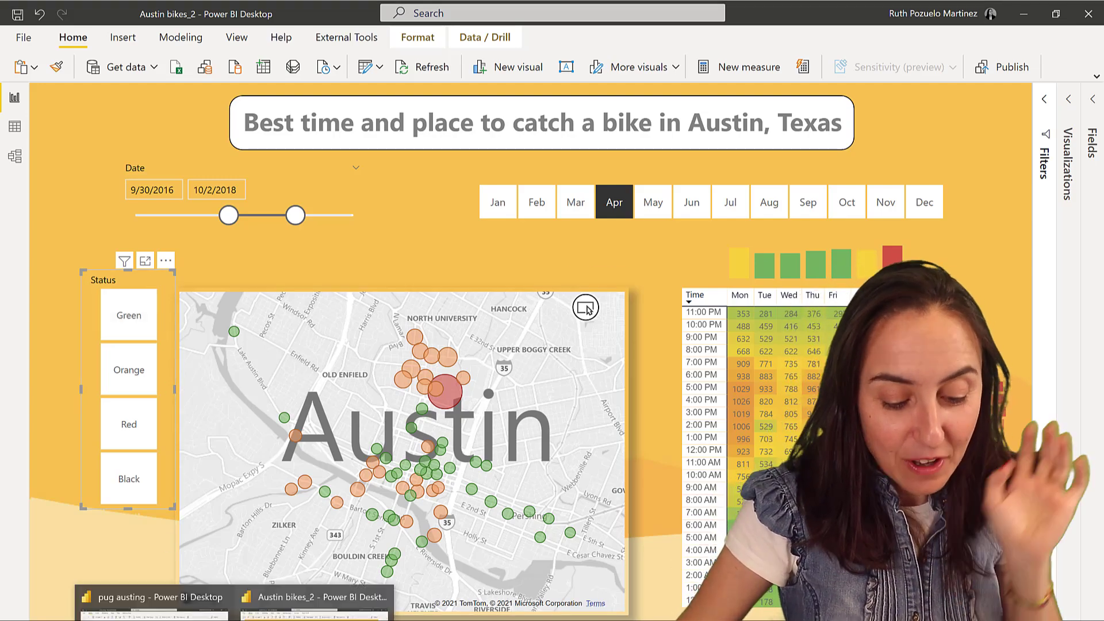
- In the pug austing report, move the Status table card in the model and review its rows
{"action": "left_click", "coordinate": [146, 601]}
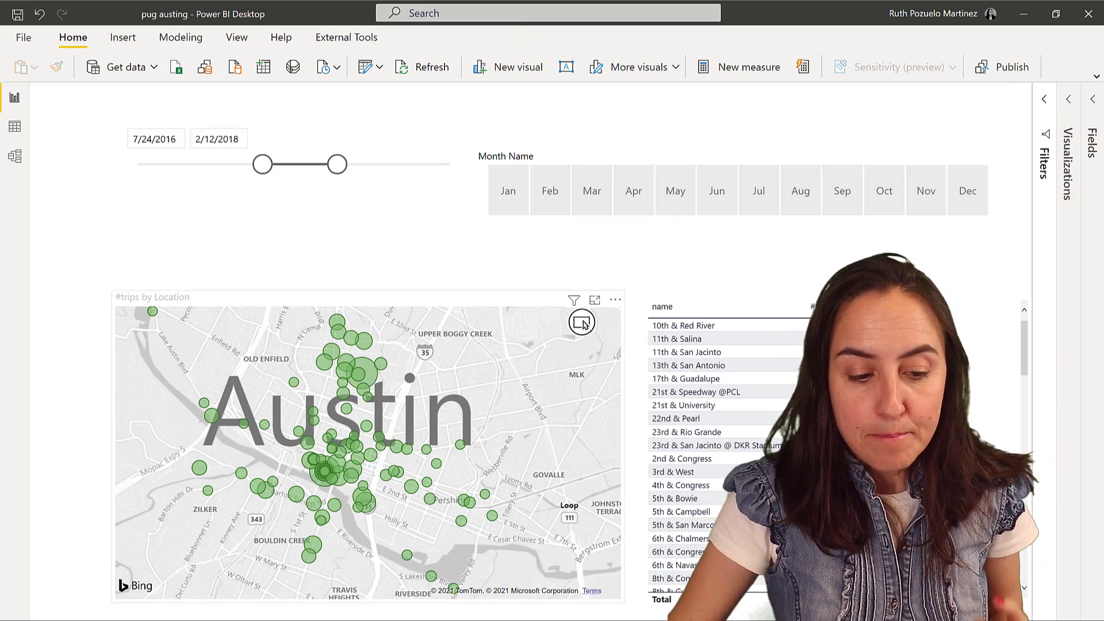
{"action": "left_click", "coordinate": [15, 156]}
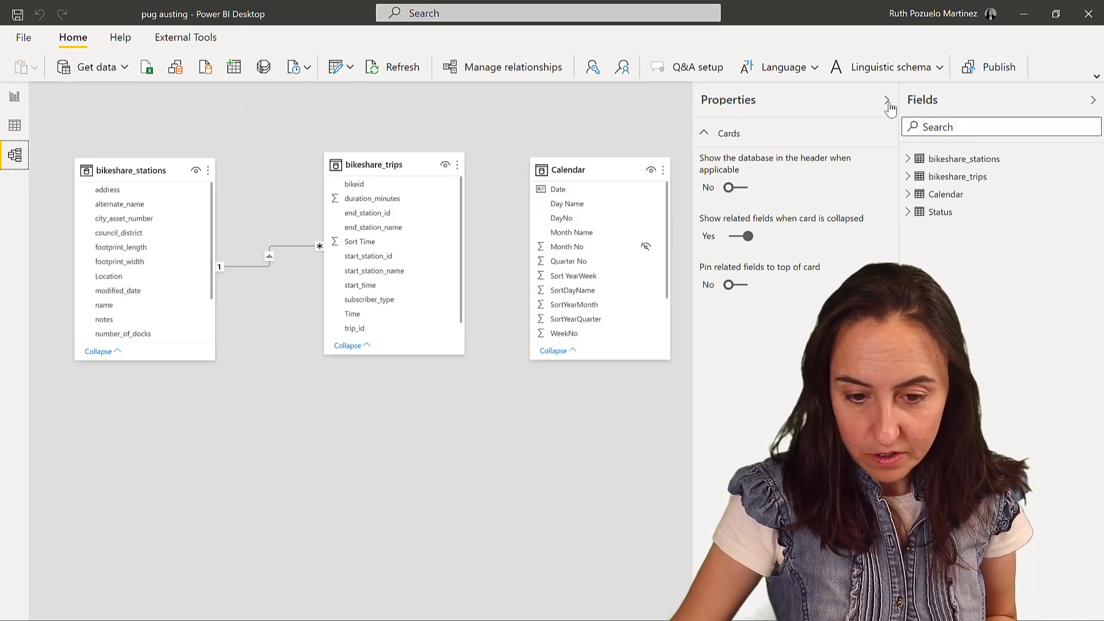
{"action": "left_click", "coordinate": [885, 100]}
{"action": "left_click_drag", "start_coordinate": [862, 140], "coordinate": [431, 423]}
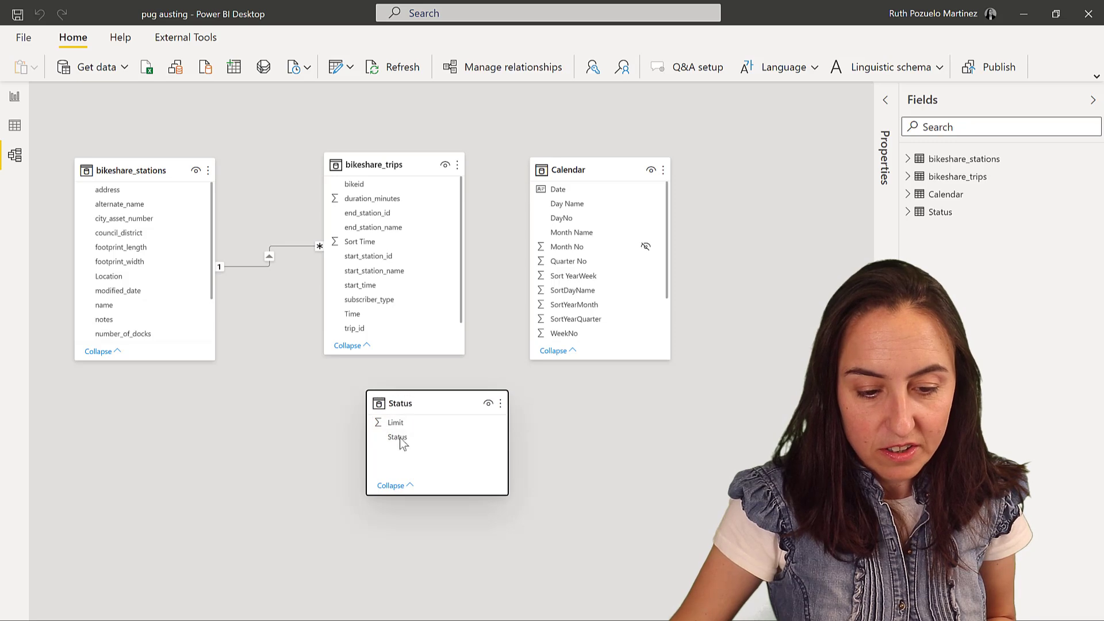
{"action": "left_click", "coordinate": [17, 98]}
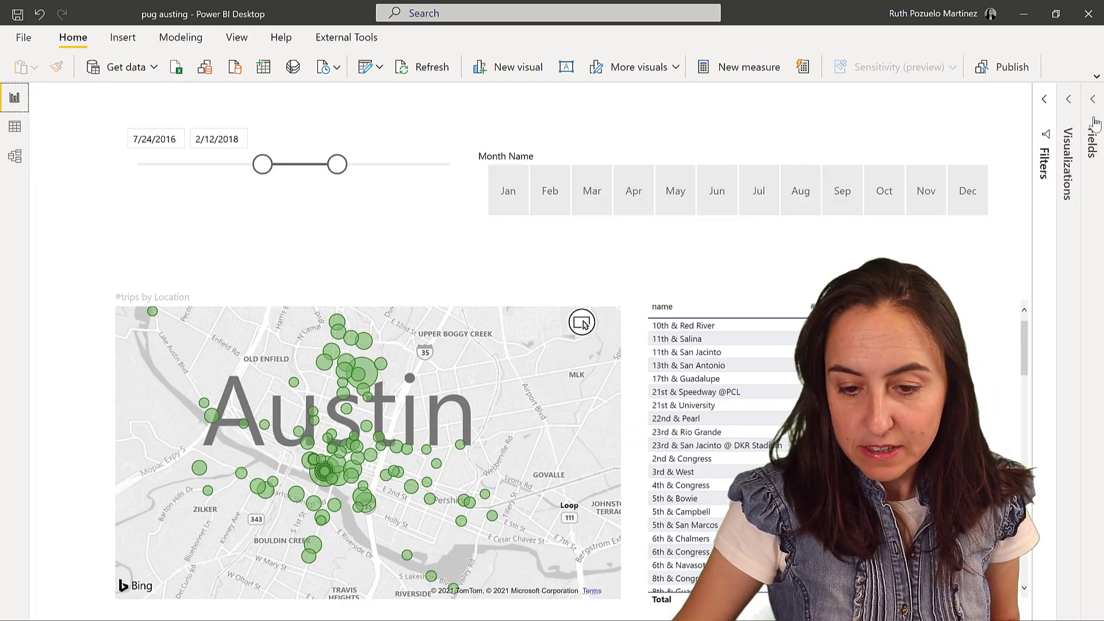
{"action": "left_click", "coordinate": [17, 127]}
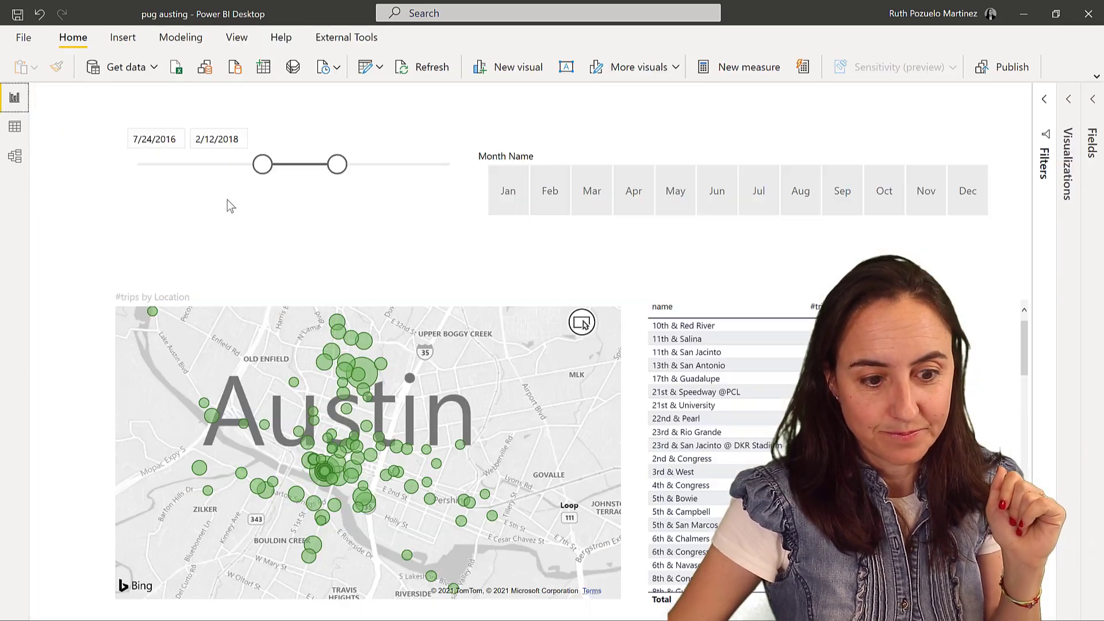
{"action": "left_click", "coordinate": [15, 96]}
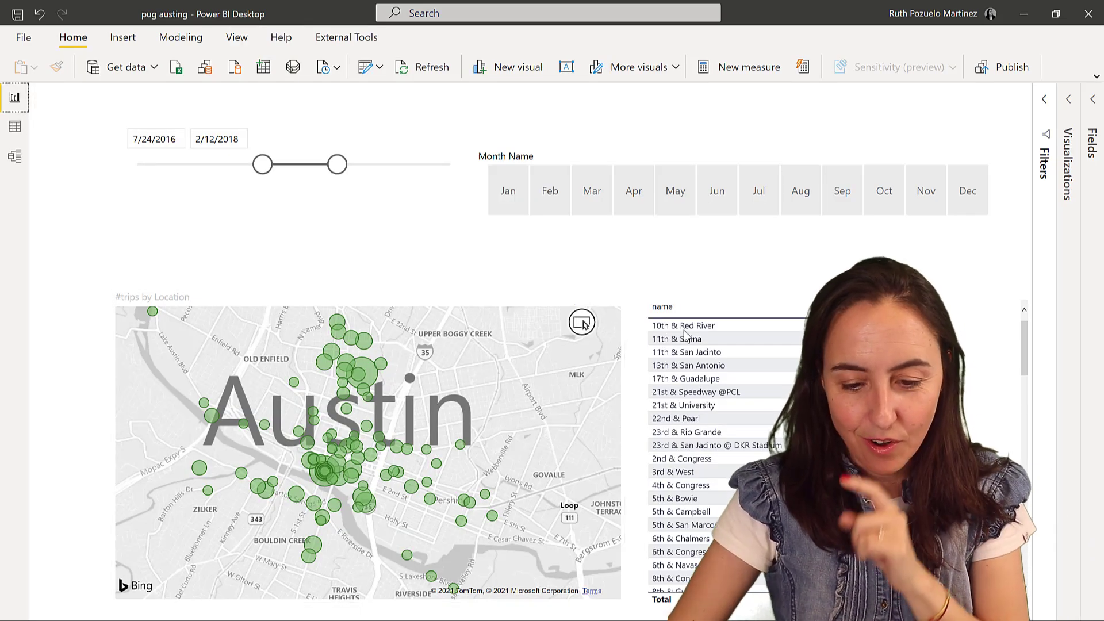
- Place the Status field on the canvas above the map as a slicer visual
{"action": "left_click", "coordinate": [1093, 135]}
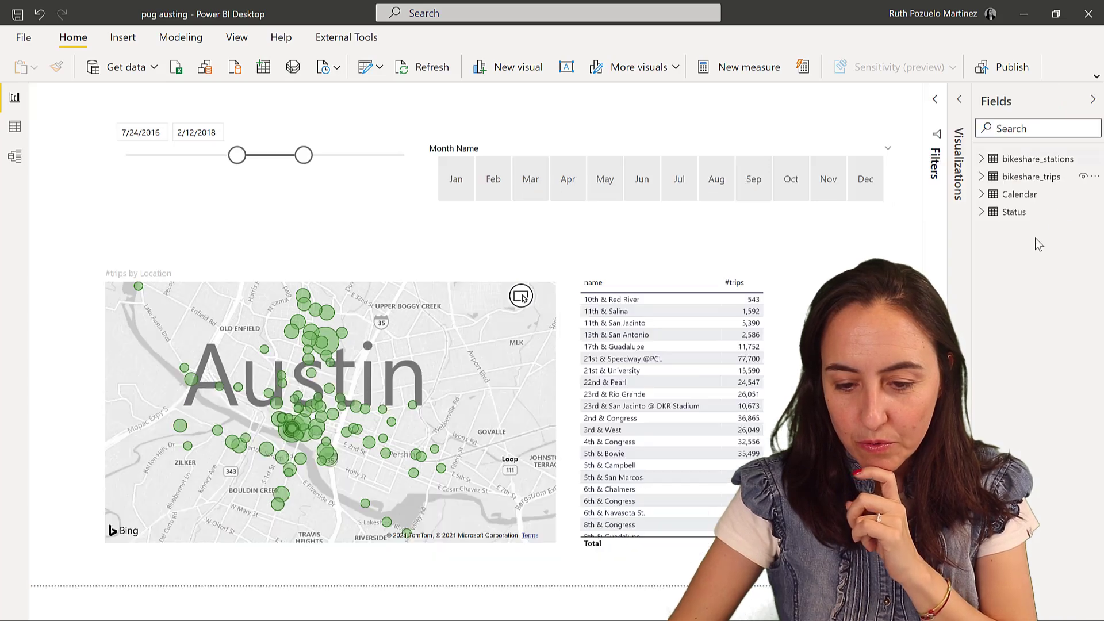
{"action": "left_click", "coordinate": [982, 212]}
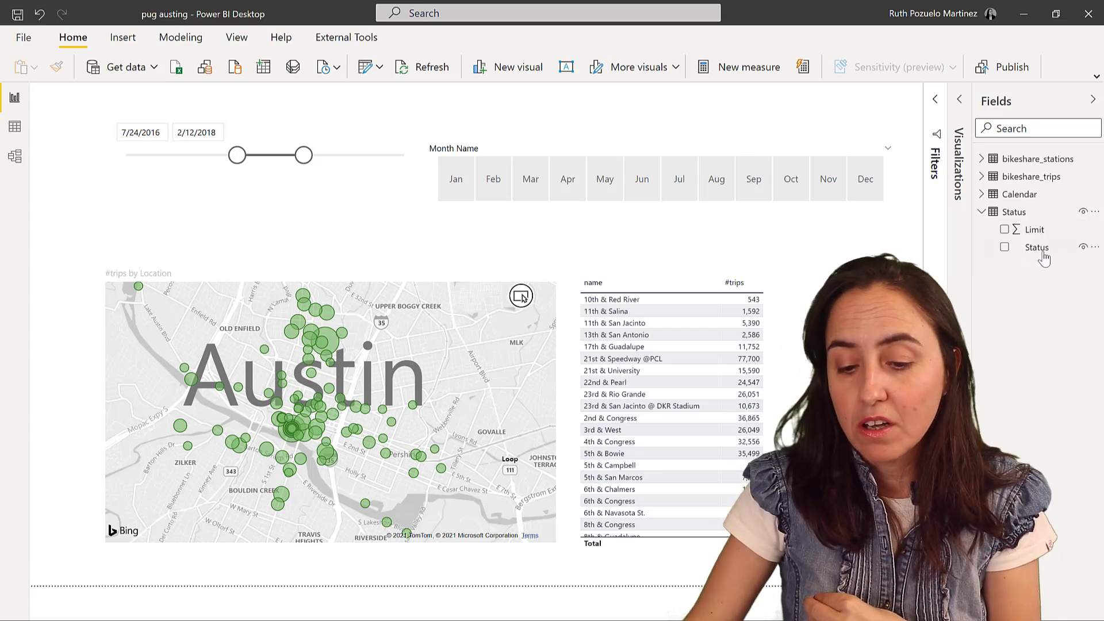
{"action": "left_click_drag", "start_coordinate": [1037, 248], "coordinate": [234, 229]}
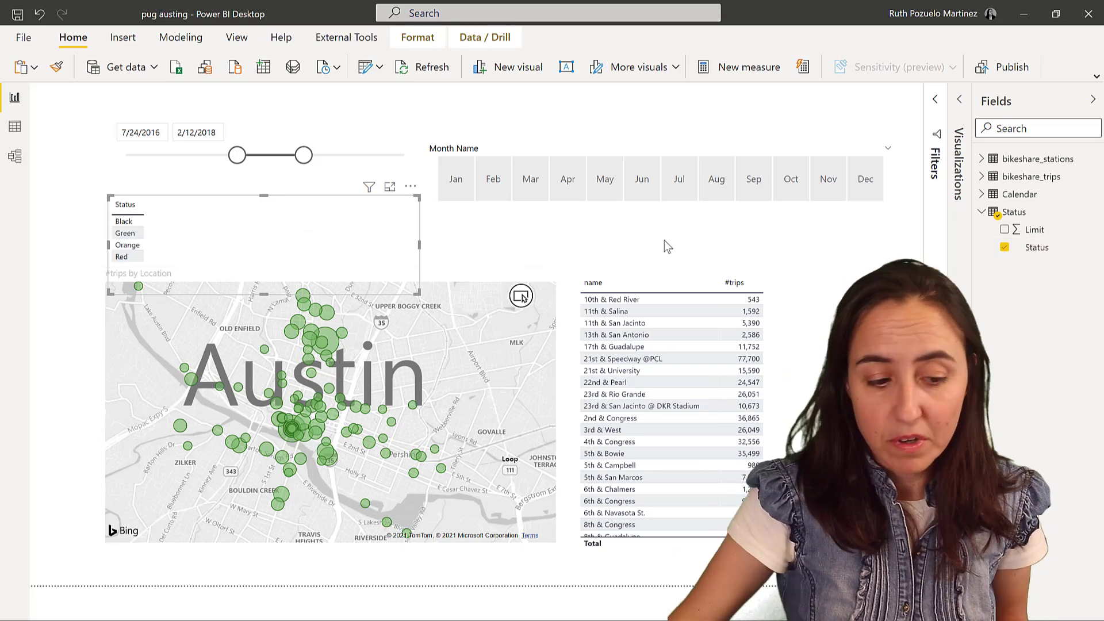
{"action": "left_click", "coordinate": [959, 105]}
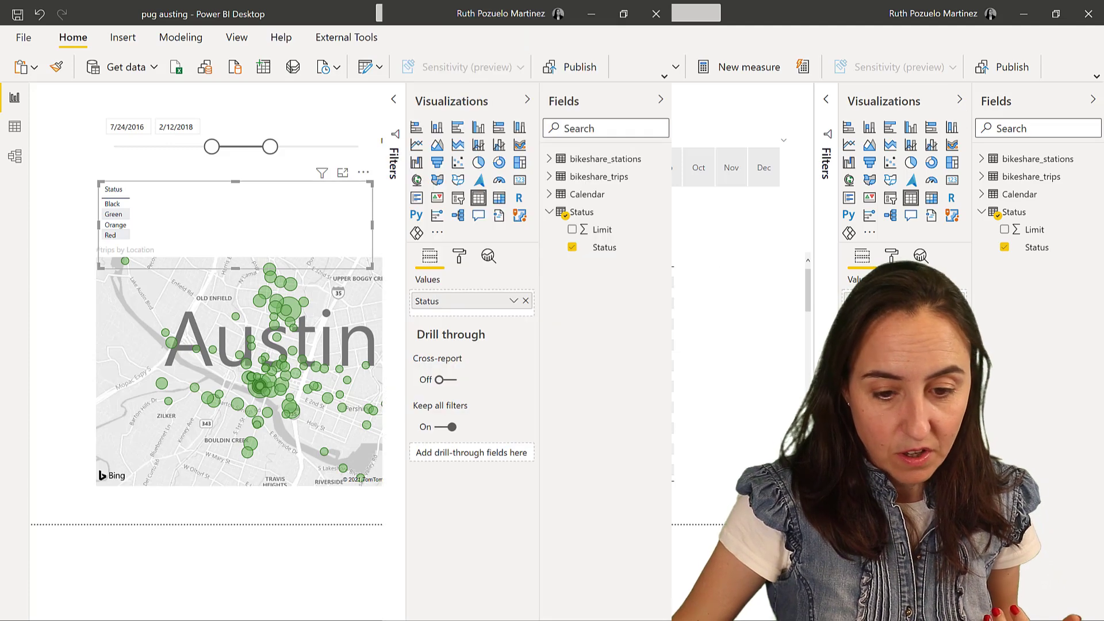
{"action": "left_click", "coordinate": [457, 198]}
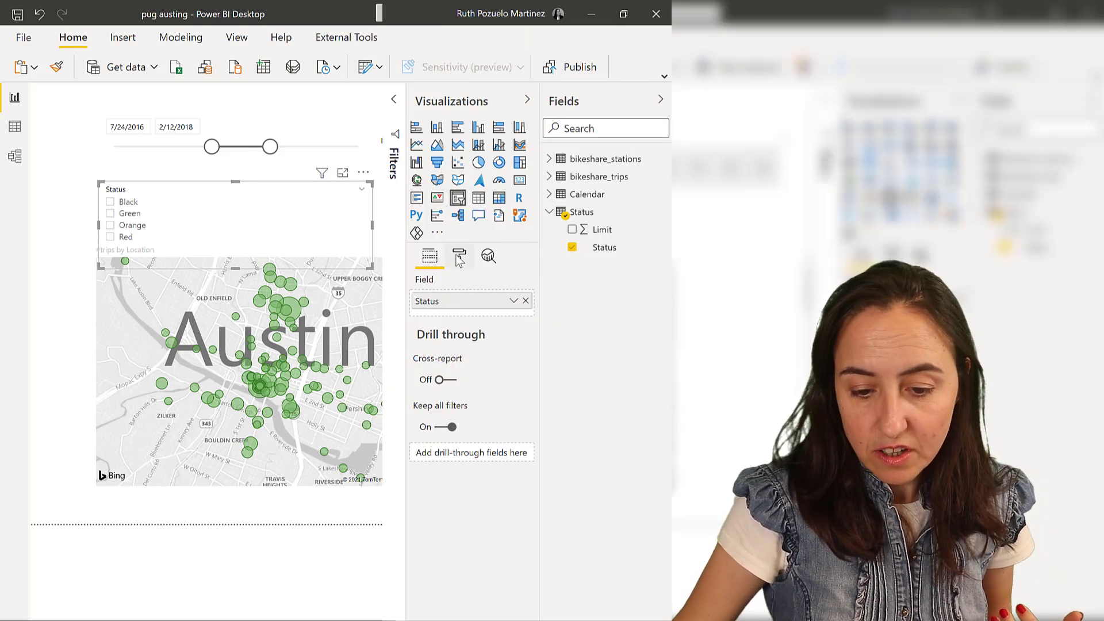
- Set the slicer orientation to Horizontal, then widen it and move it just above the map
{"action": "left_click", "coordinate": [460, 258]}
{"action": "left_click", "coordinate": [454, 319]}
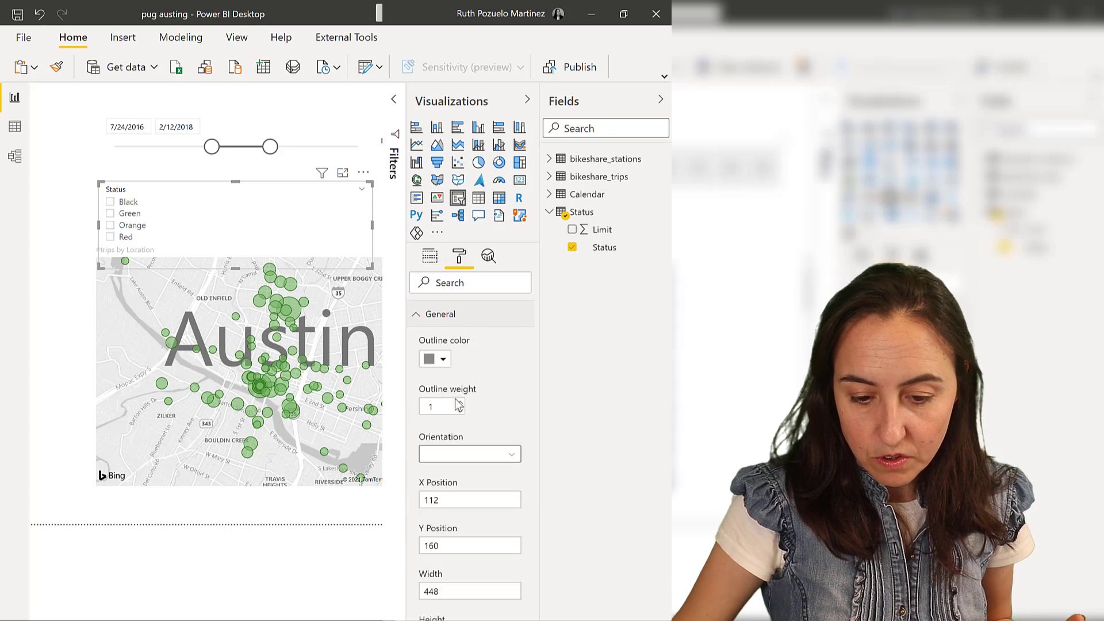
{"action": "left_click", "coordinate": [474, 454]}
{"action": "left_click", "coordinate": [465, 488]}
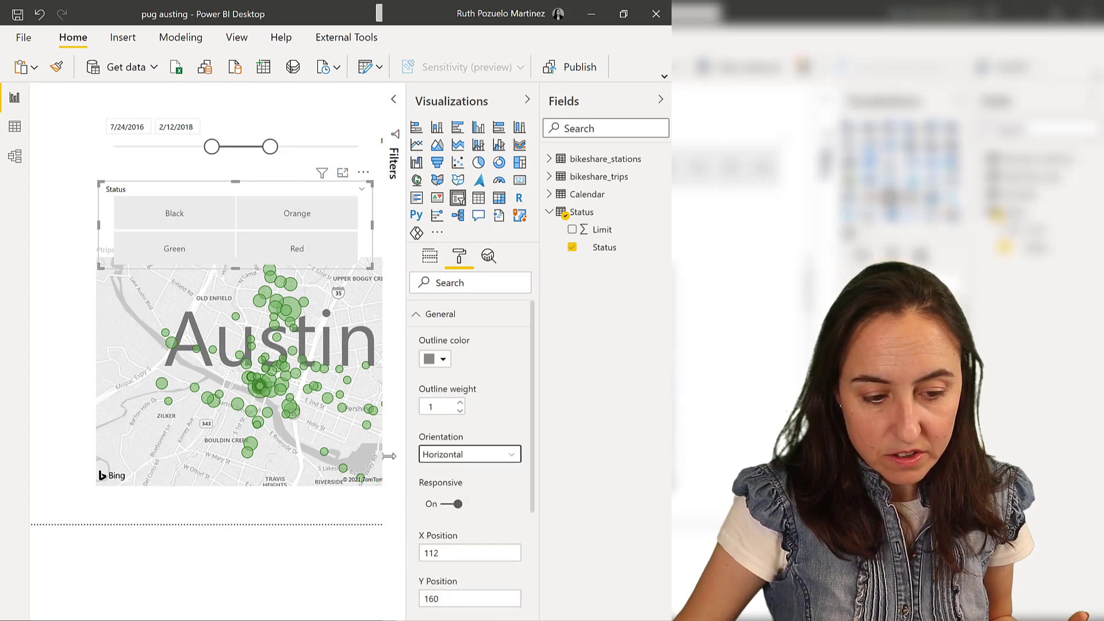
{"action": "left_click_drag", "start_coordinate": [369, 266], "coordinate": [481, 236]}
{"action": "left_click_drag", "start_coordinate": [269, 179], "coordinate": [180, 232]}
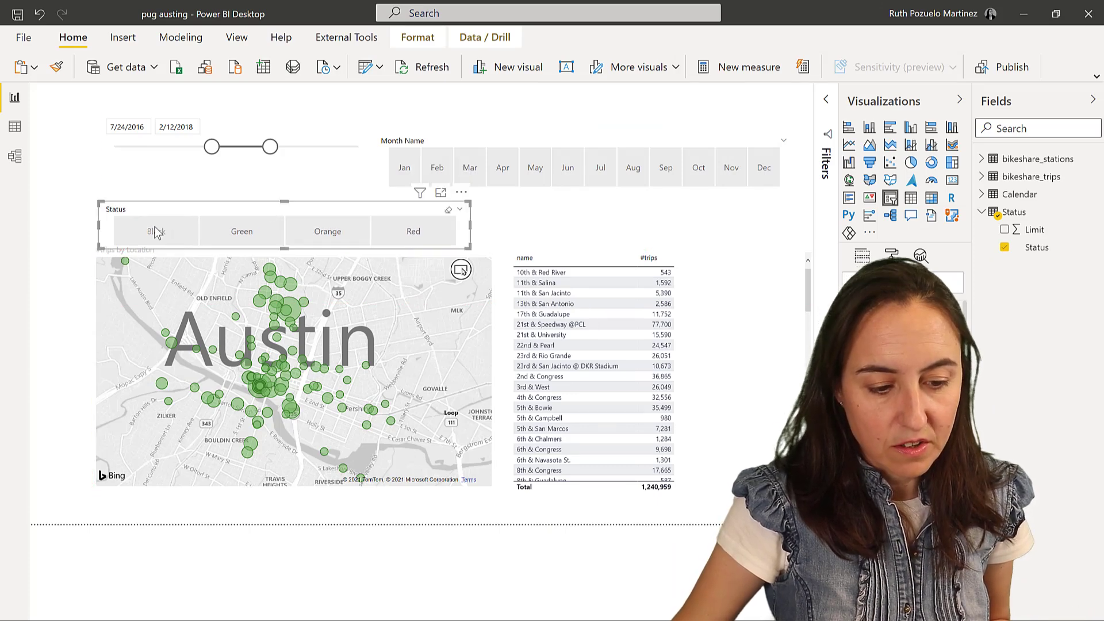
- Test the new slicer by filtering the map to Green, Orange, then Red
{"action": "left_click", "coordinate": [244, 237]}
{"action": "left_click", "coordinate": [332, 238]}
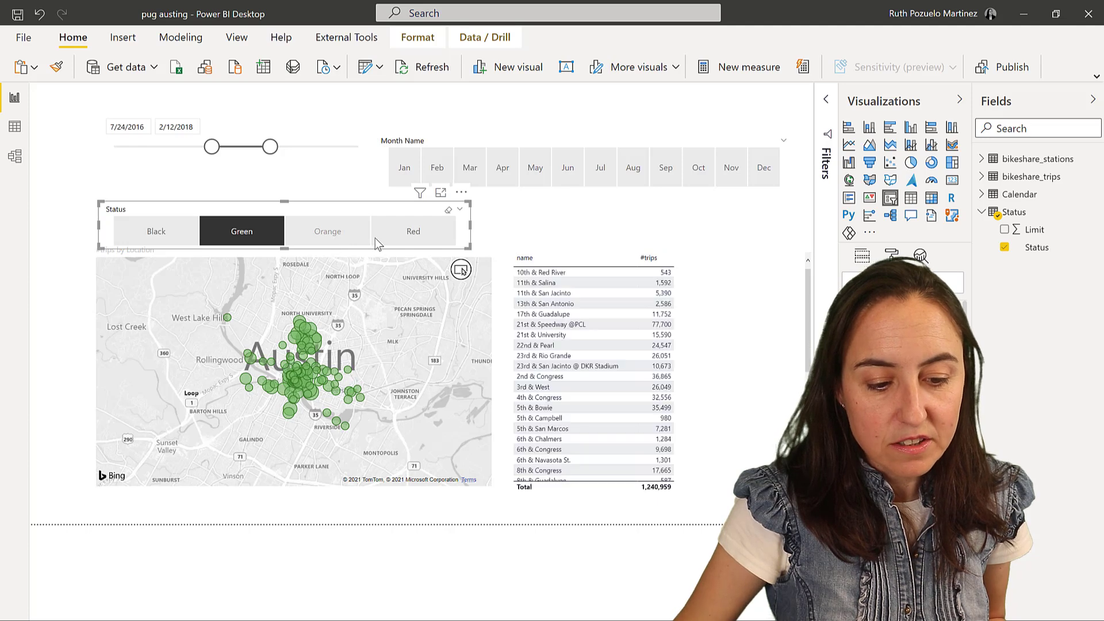
{"action": "left_click", "coordinate": [395, 237]}
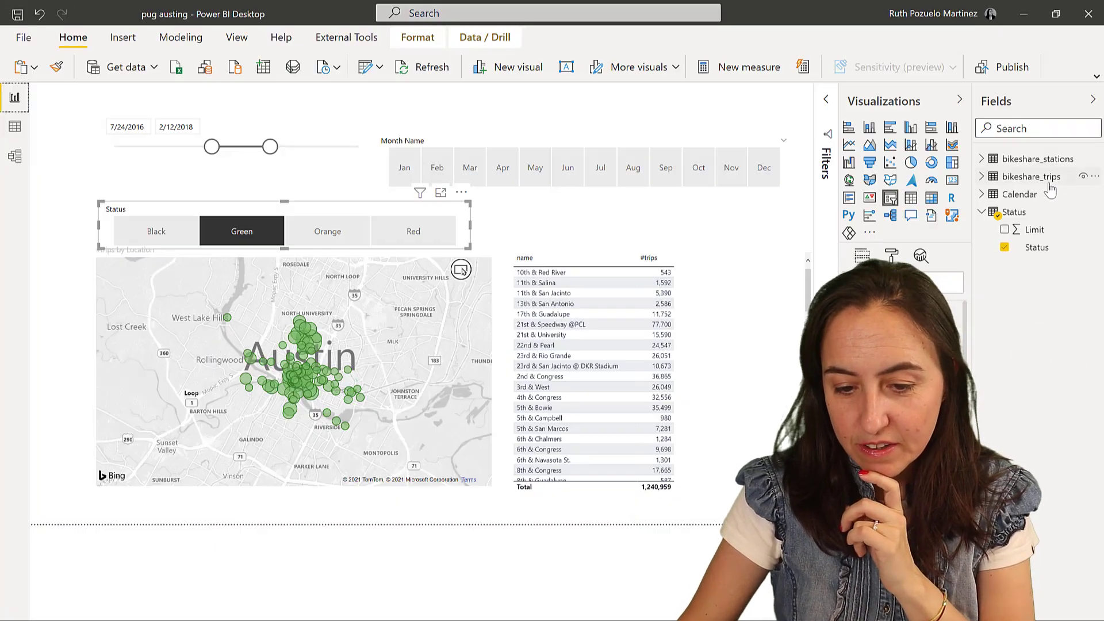
- Create a new measure in bikeshare_trips reading '#trips =' with a second VAR line
{"action": "right_click", "coordinate": [1046, 184]}
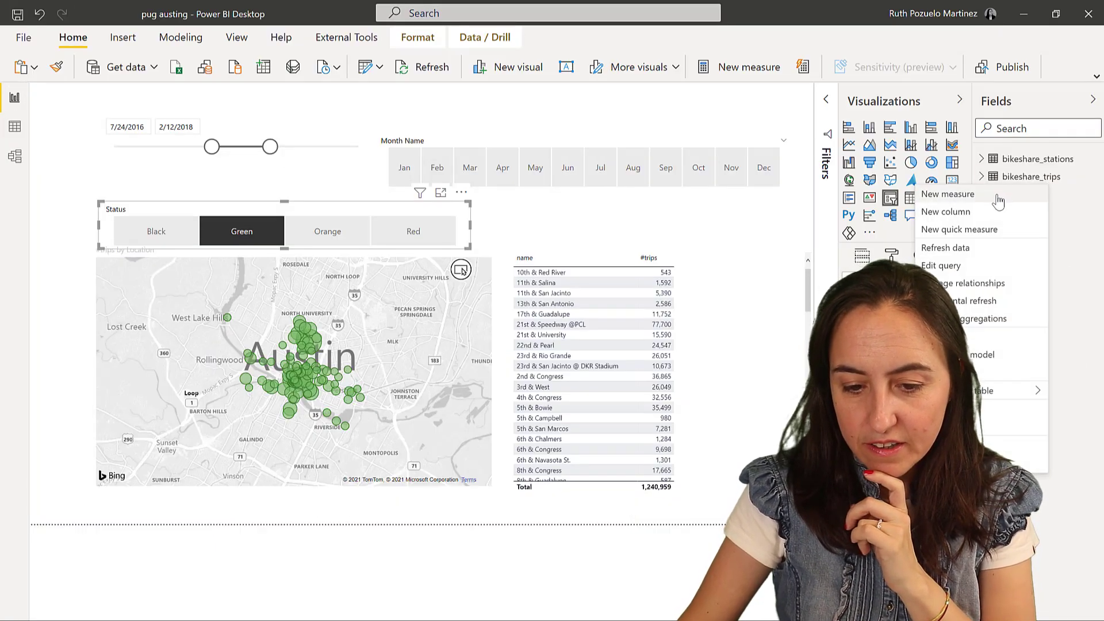
{"action": "left_click", "coordinate": [978, 194]}
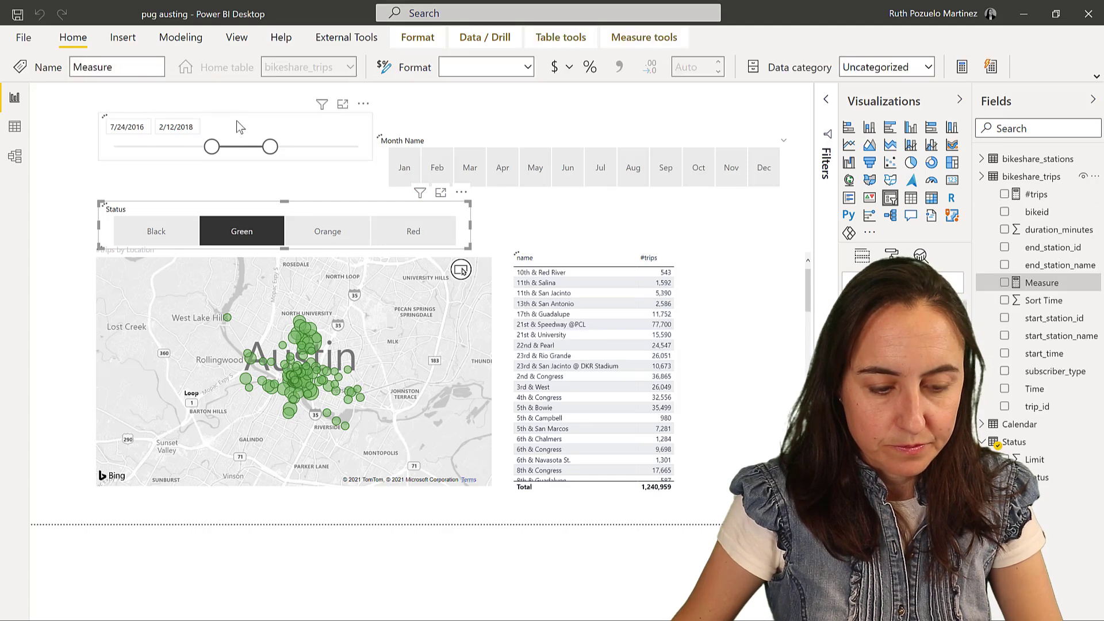
{"action": "type", "text": "#"}
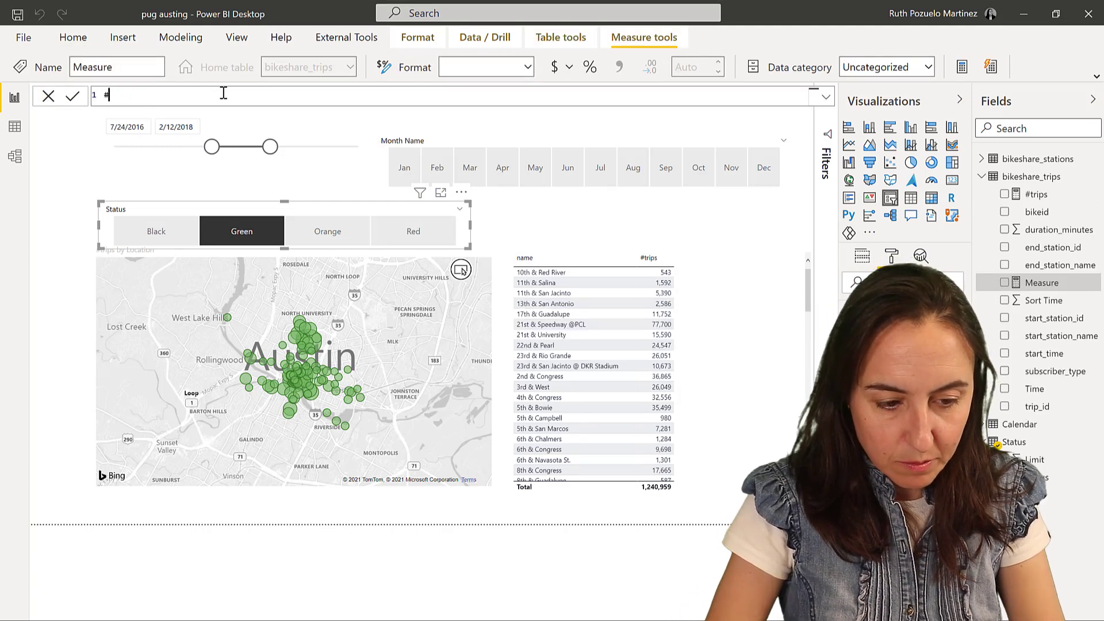
{"action": "type", "text": "trips"}
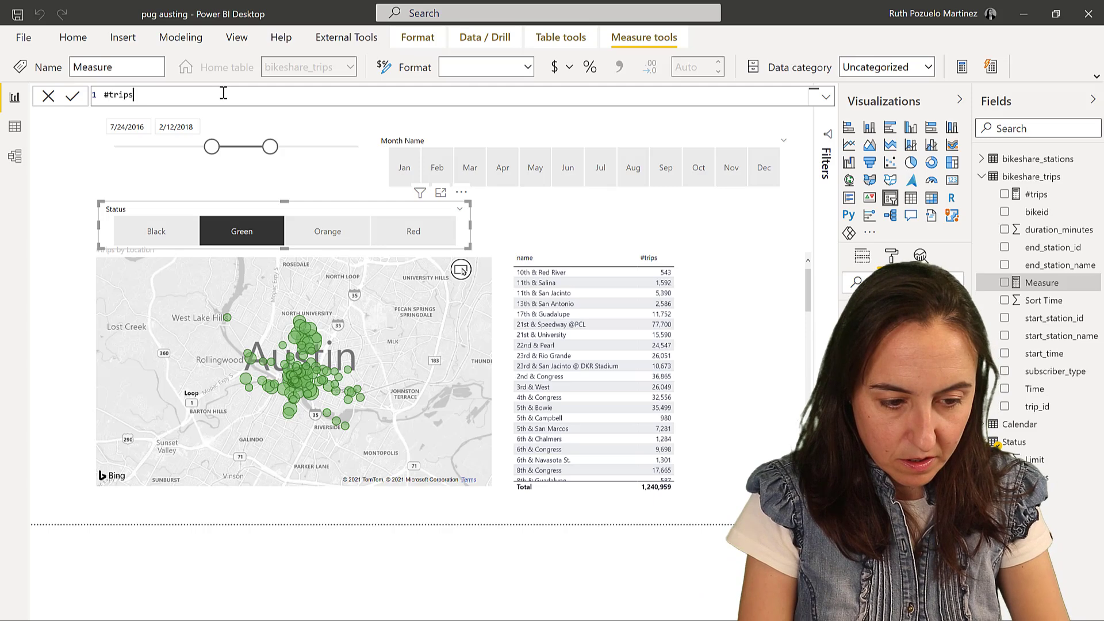
{"action": "type", "text": " ="}
{"action": "key", "text": "shift+Return"}
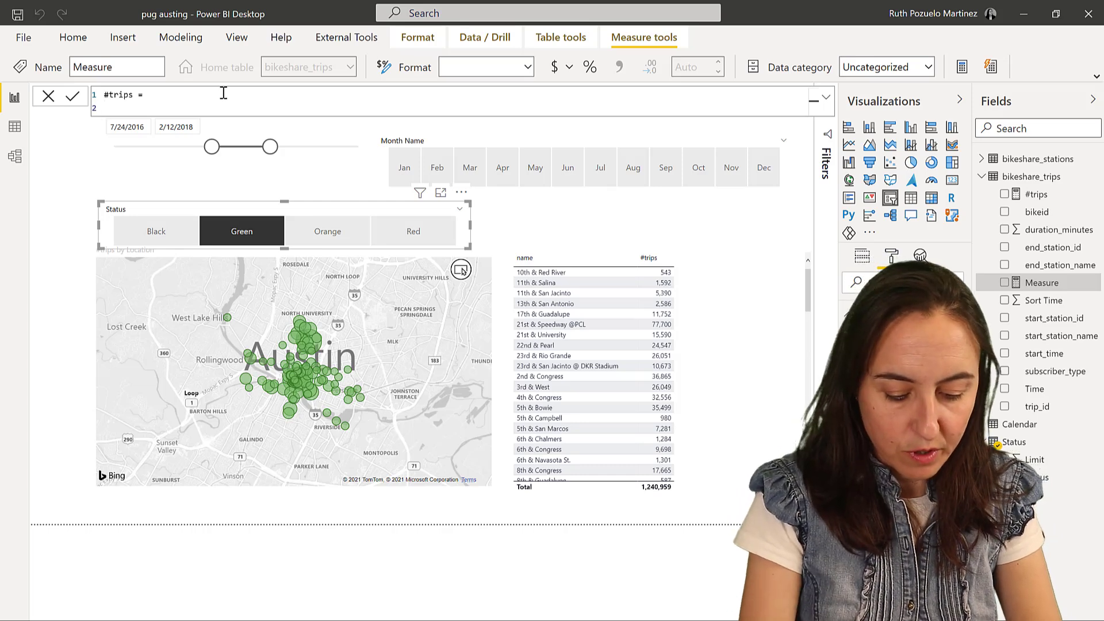
{"action": "type", "text": "VAR.P("}
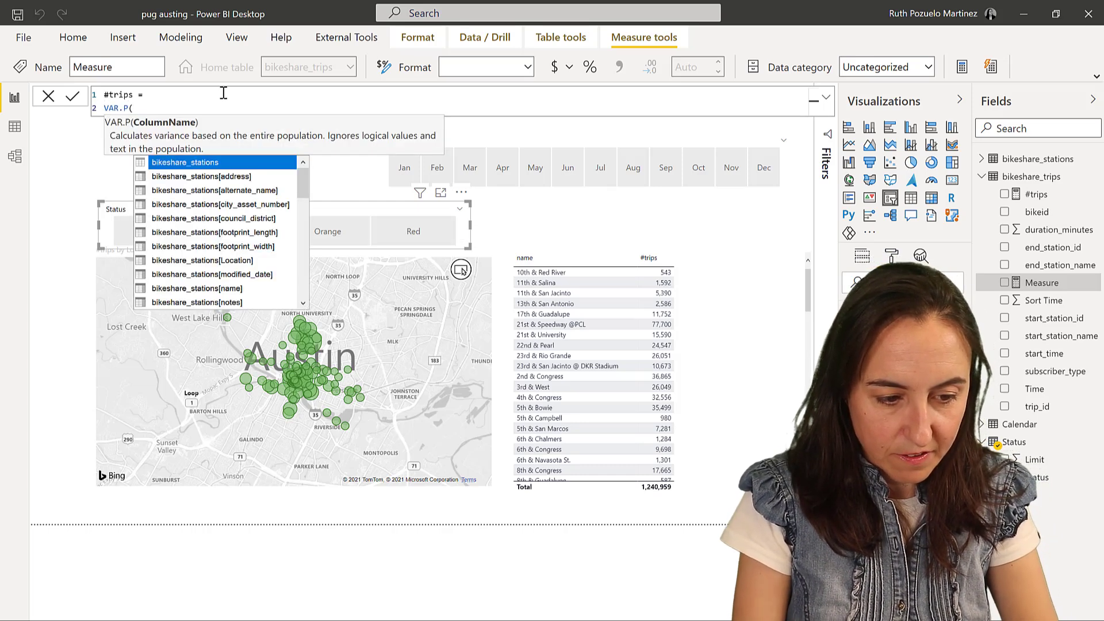
{"action": "key", "text": "BackSpace"}
{"action": "key", "text": "BackSpace"}
{"action": "key", "text": "BackSpace"}
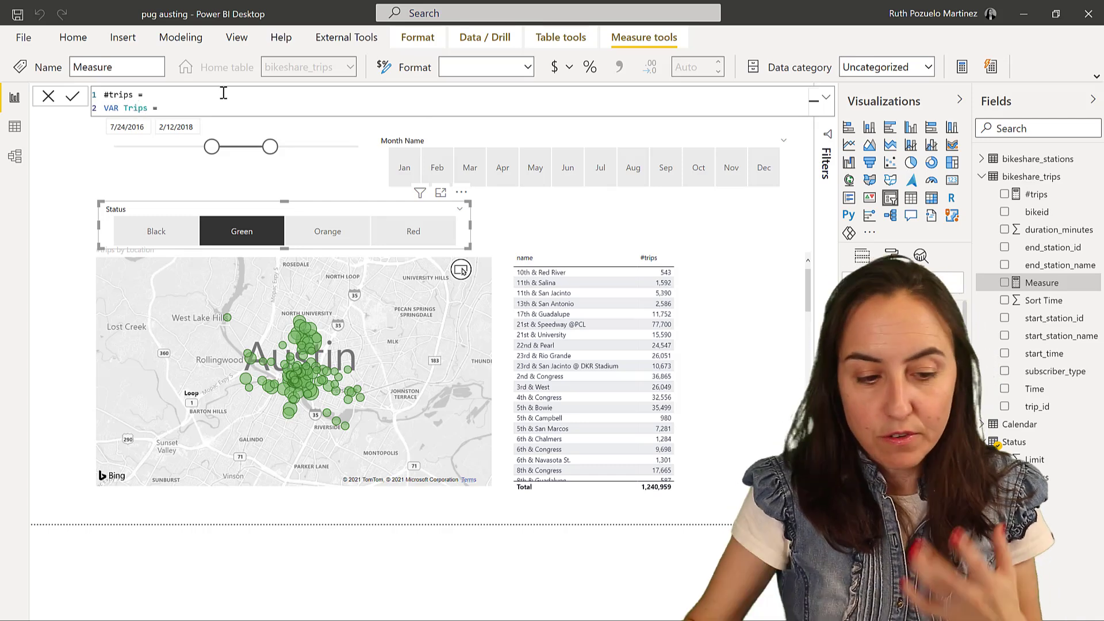
- Dismiss the name-already-used error and put the cursor after '#trips' to extend the measure name
{"action": "left_click", "coordinate": [19, 138]}
{"action": "left_click", "coordinate": [684, 391]}
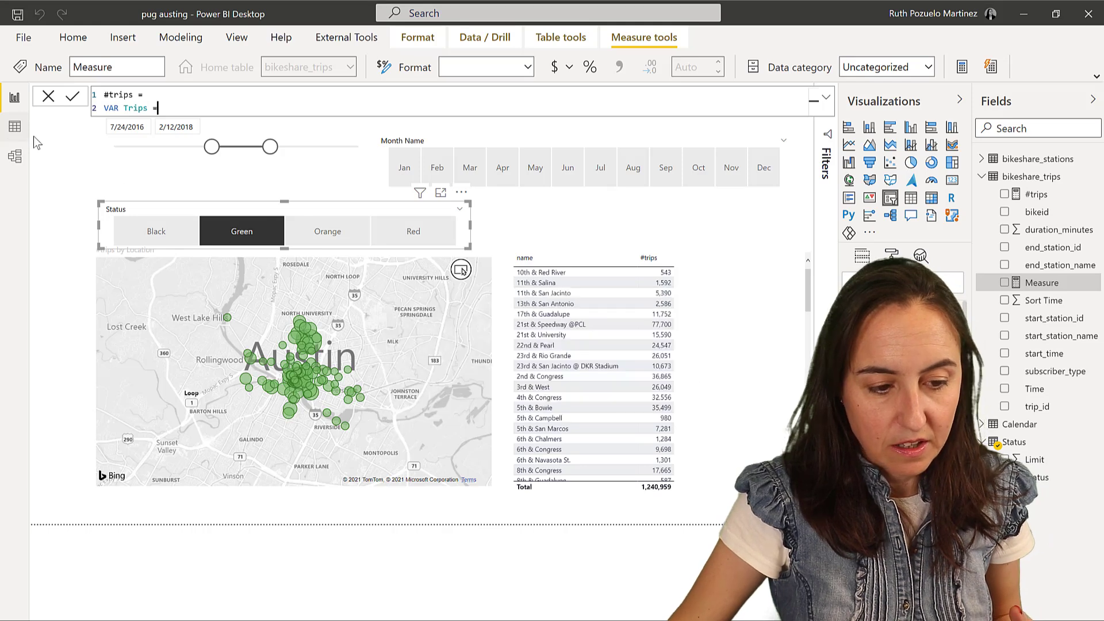
{"action": "left_click", "coordinate": [139, 95]}
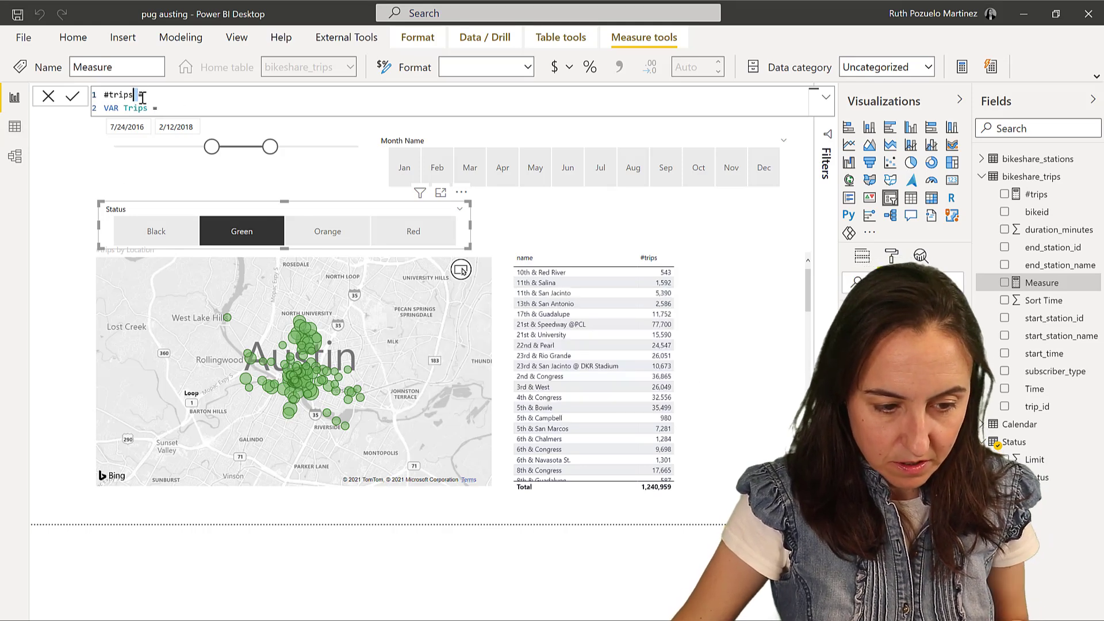
{"action": "left_click", "coordinate": [156, 97]}
{"action": "left_click", "coordinate": [139, 95]}
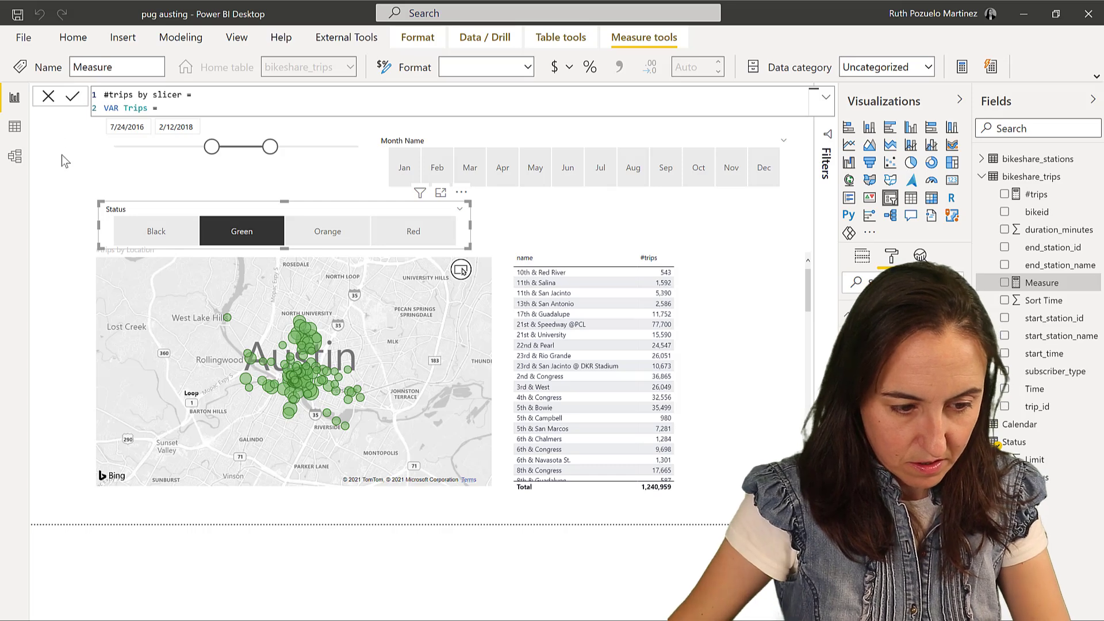
- Browse the bikeshare_trips rows in Data view, then display the #trips measure's COUNTROWS(bikeshare_trips) formula
{"action": "left_click", "coordinate": [15, 131]}
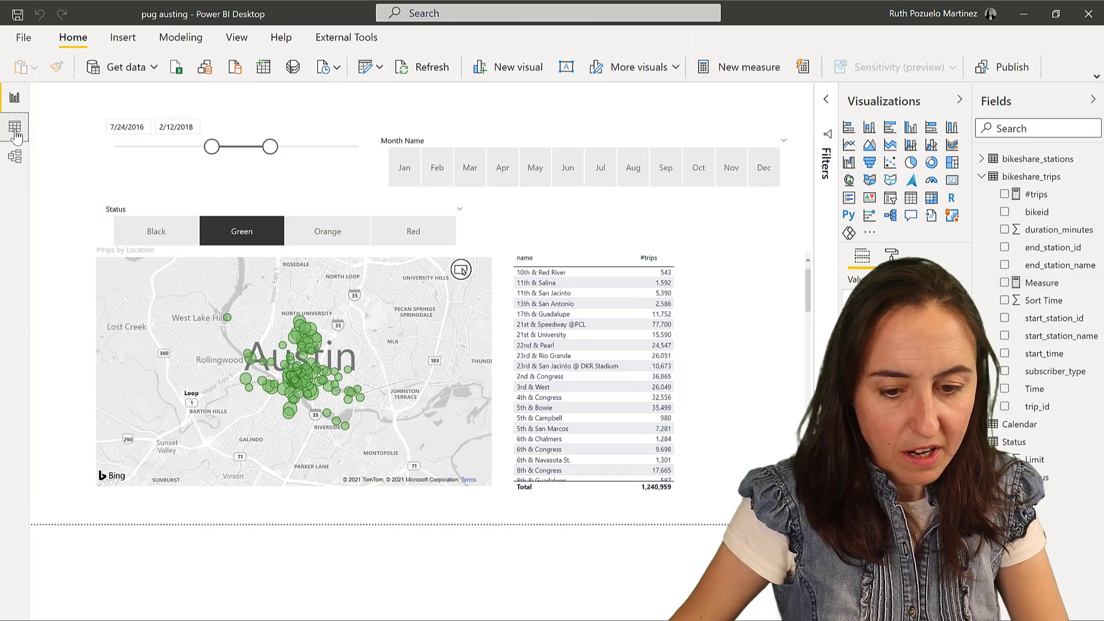
{"action": "left_click", "coordinate": [14, 131]}
{"action": "left_click", "coordinate": [1026, 175]}
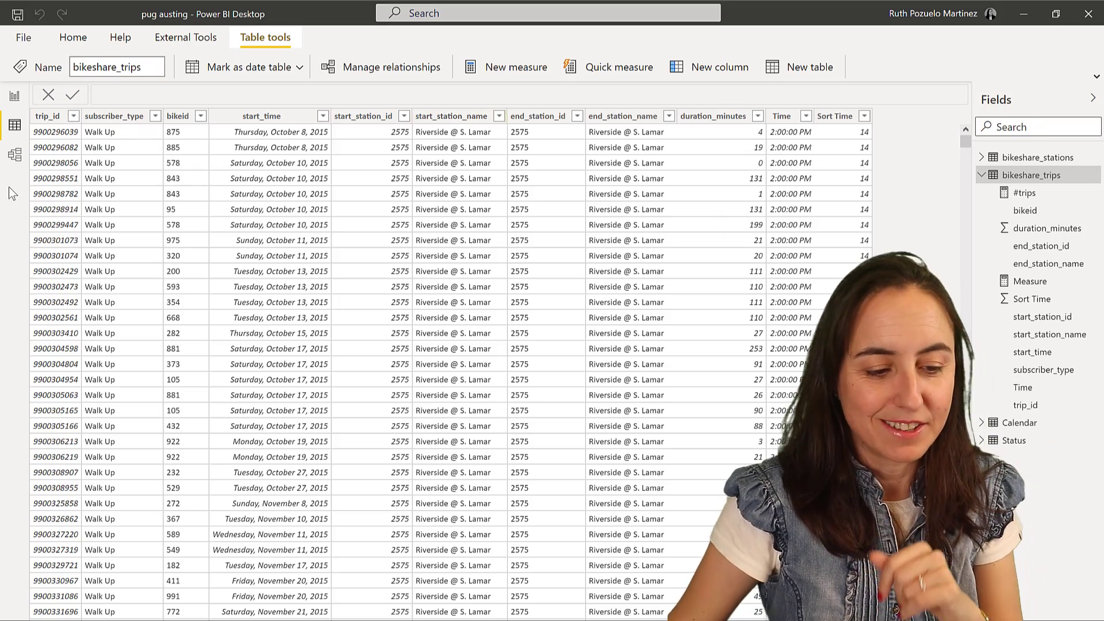
{"action": "left_click", "coordinate": [14, 96]}
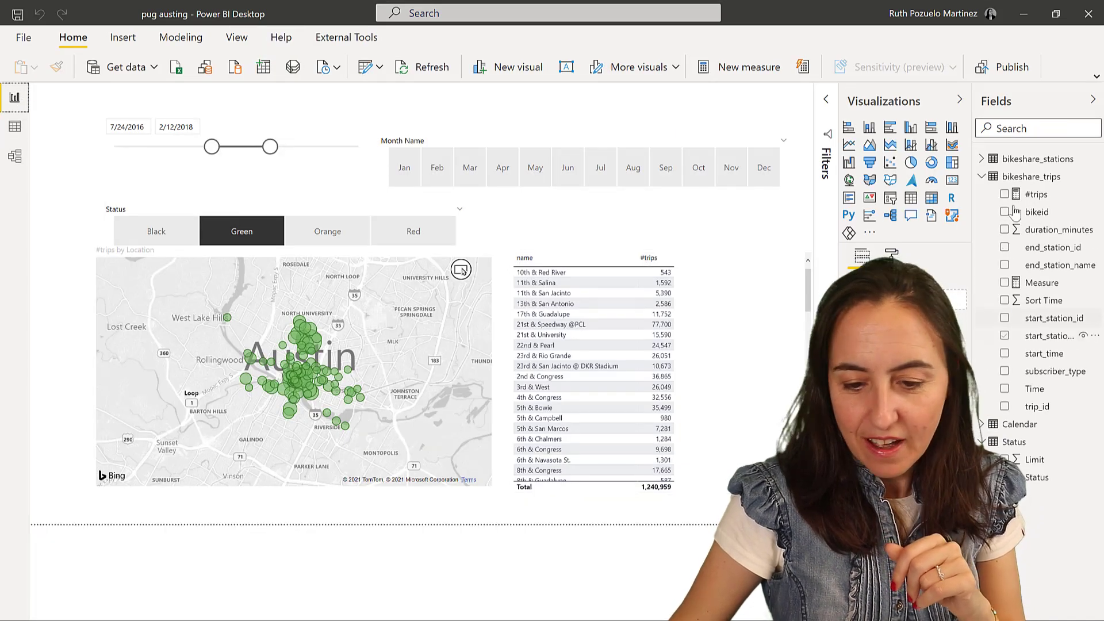
{"action": "left_click", "coordinate": [1047, 196]}
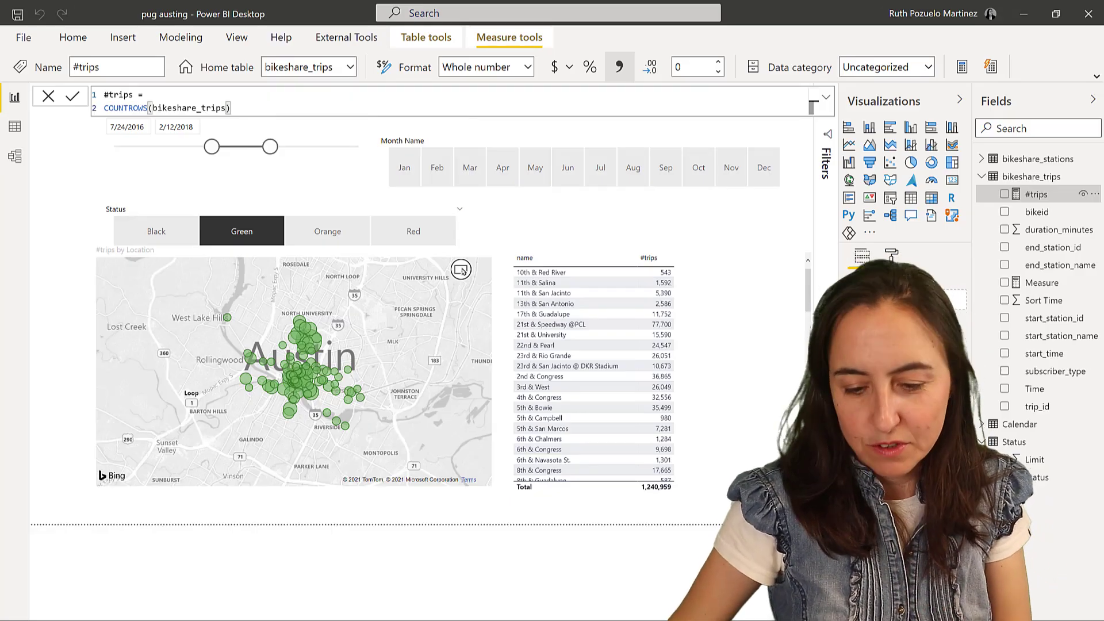
- Name the new measure '# trips by slicer' and declare VAR Trips = [#trips]
{"action": "left_click", "coordinate": [1042, 286]}
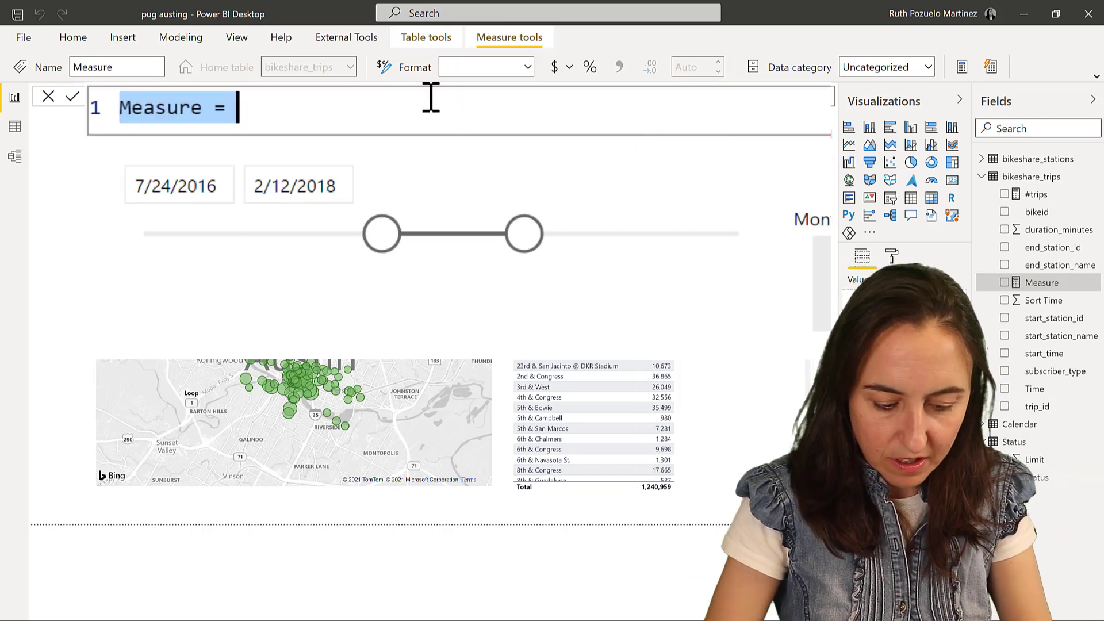
{"action": "type", "text": "# try"}
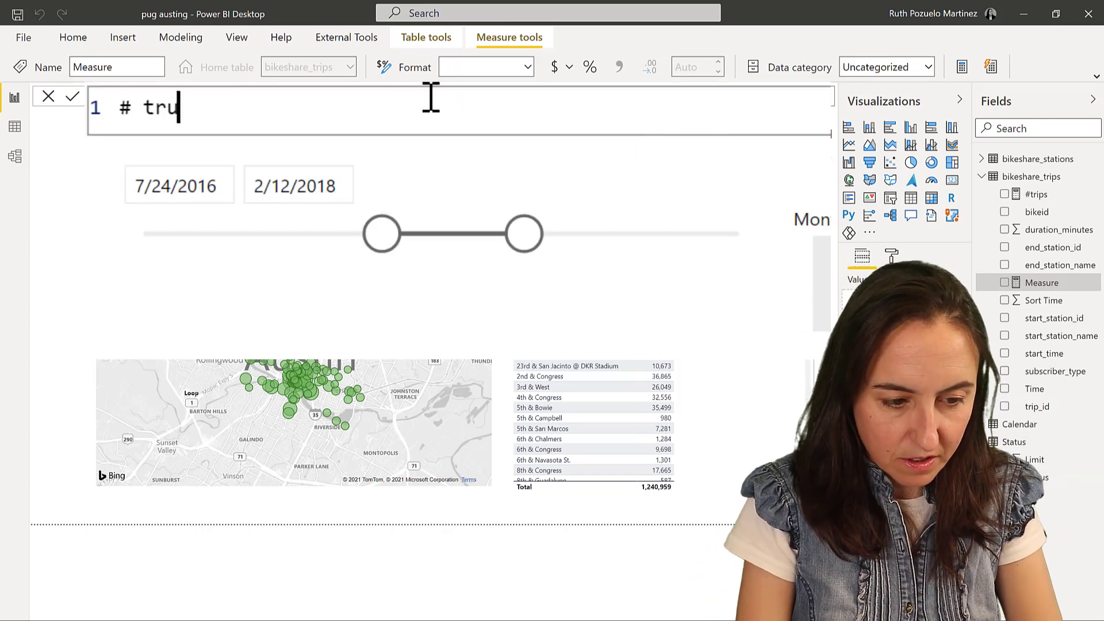
{"action": "key", "text": "BackSpace"}
{"action": "type", "text": "ips by"}
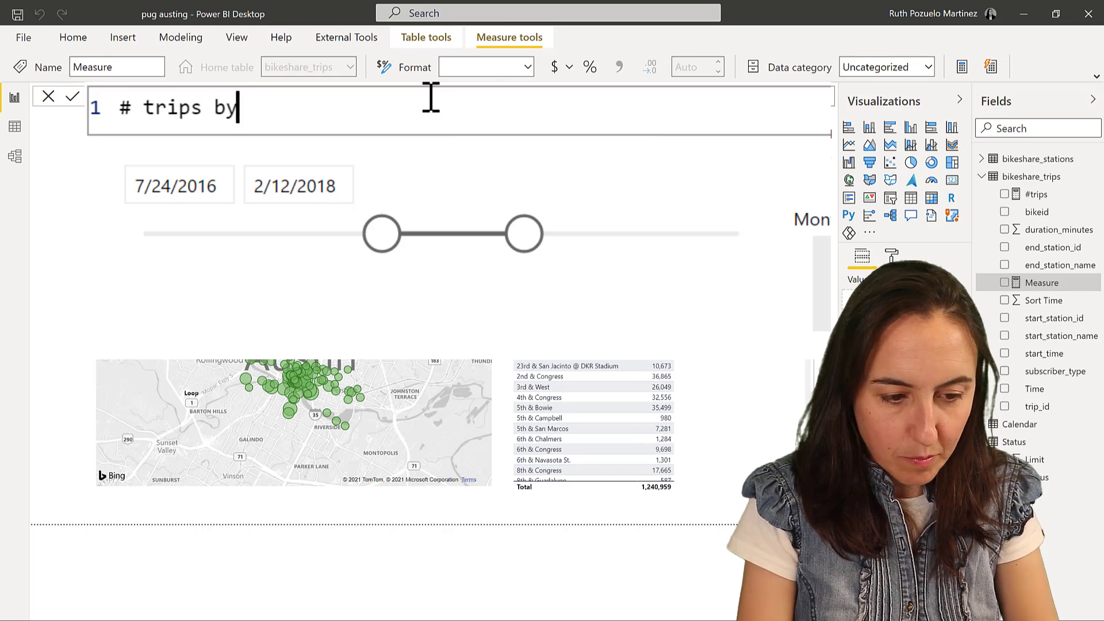
{"action": "type", "text": " sel"}
{"action": "key", "text": "BackSpace"}
{"action": "key", "text": "BackSpace"}
{"action": "type", "text": "lic"}
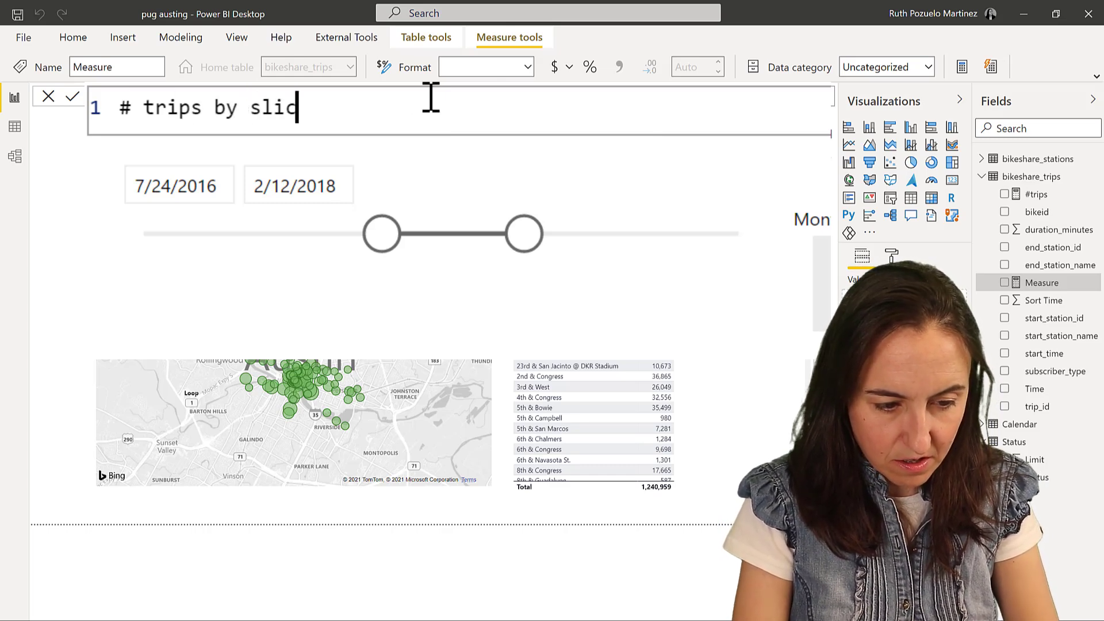
{"action": "type", "text": "er ="}
{"action": "key", "text": "shift+Return"}
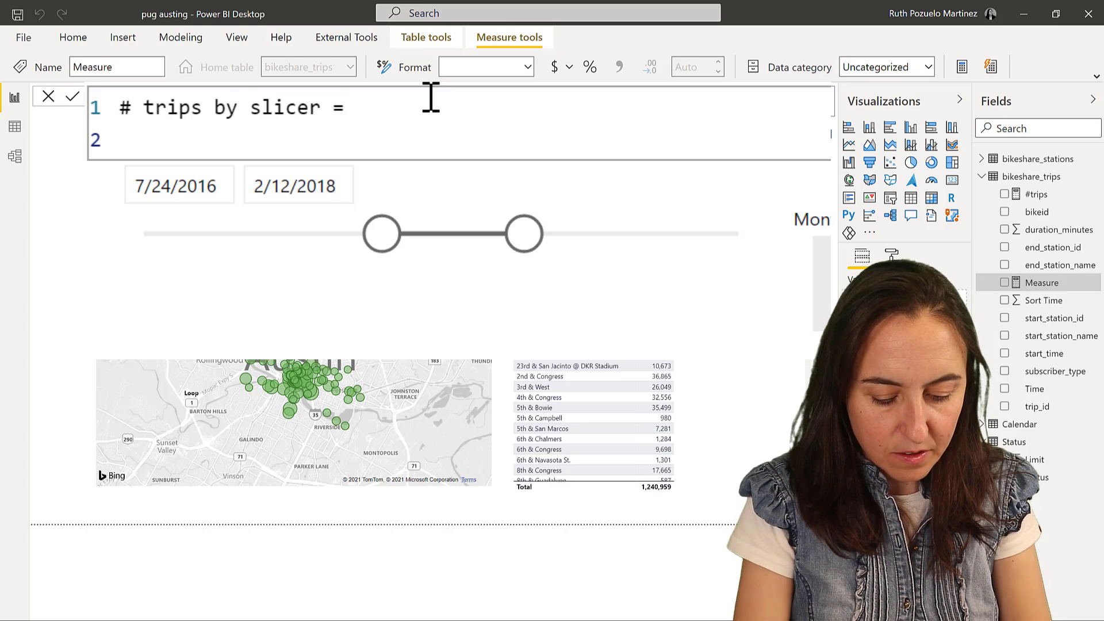
{"action": "type", "text": "VAR T"}
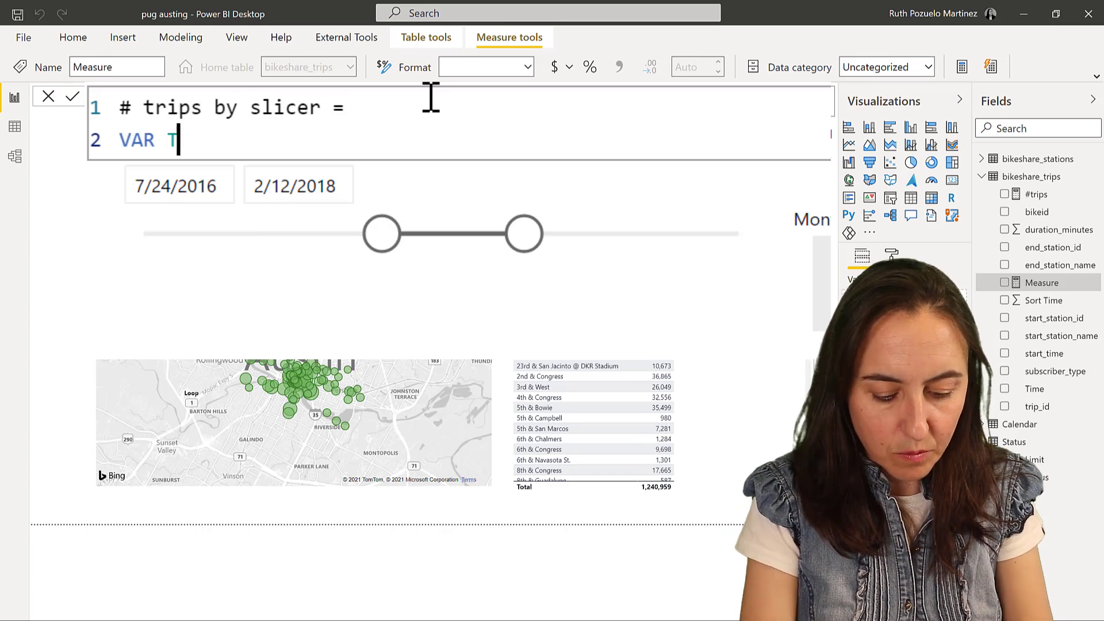
{"action": "type", "text": "rips = ["}
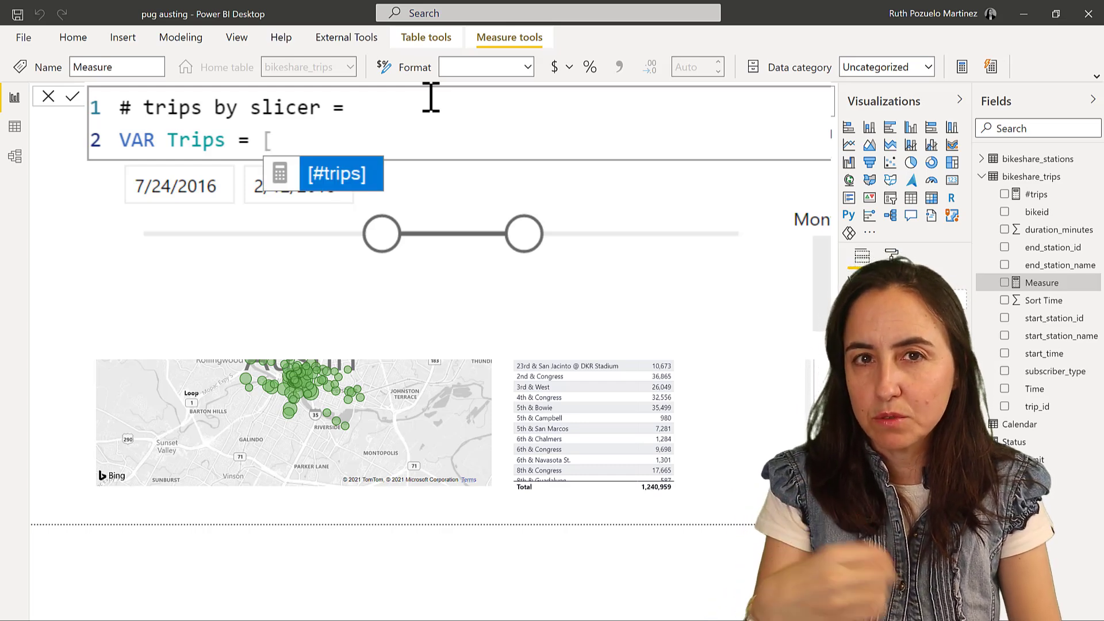
{"action": "key", "text": "Tab"}
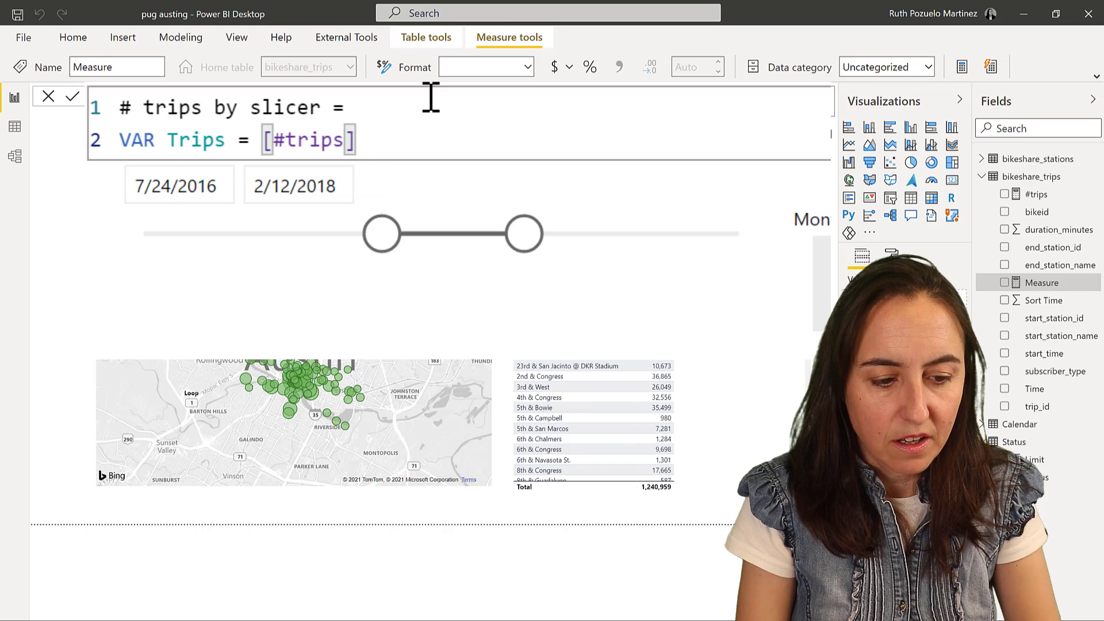
- Add a return line that opens an IF( expression
{"action": "key", "text": "shift+Return"}
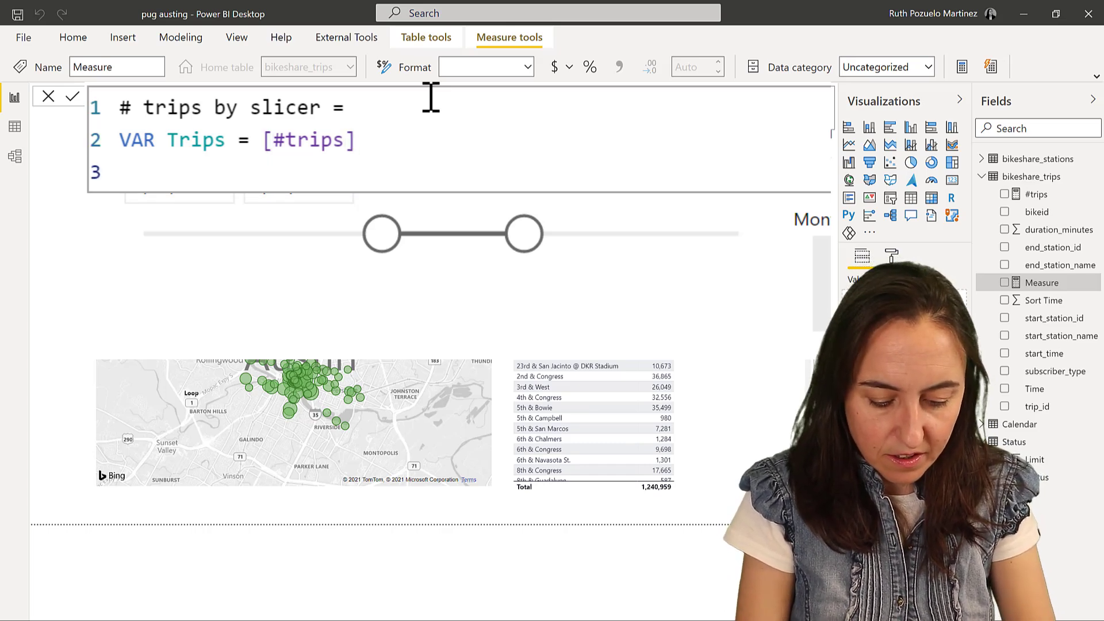
{"action": "type", "text": "retrun"}
{"action": "key", "text": "BackSpace"}
{"action": "key", "text": "BackSpace"}
{"action": "key", "text": "BackSpace"}
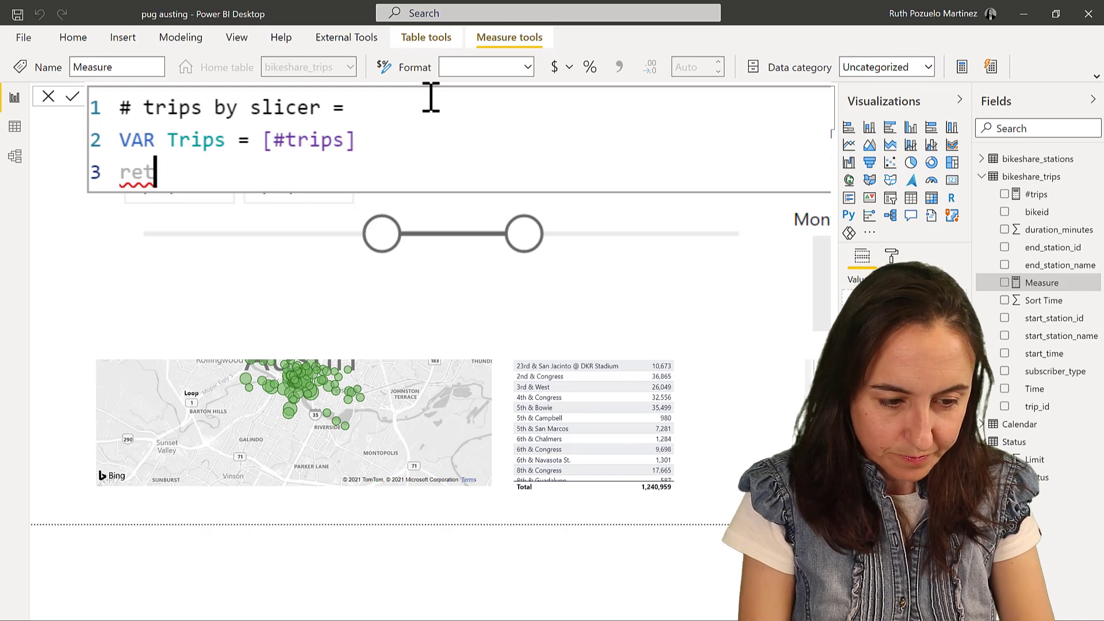
{"action": "type", "text": "urn"}
{"action": "key", "text": "shift+Return"}
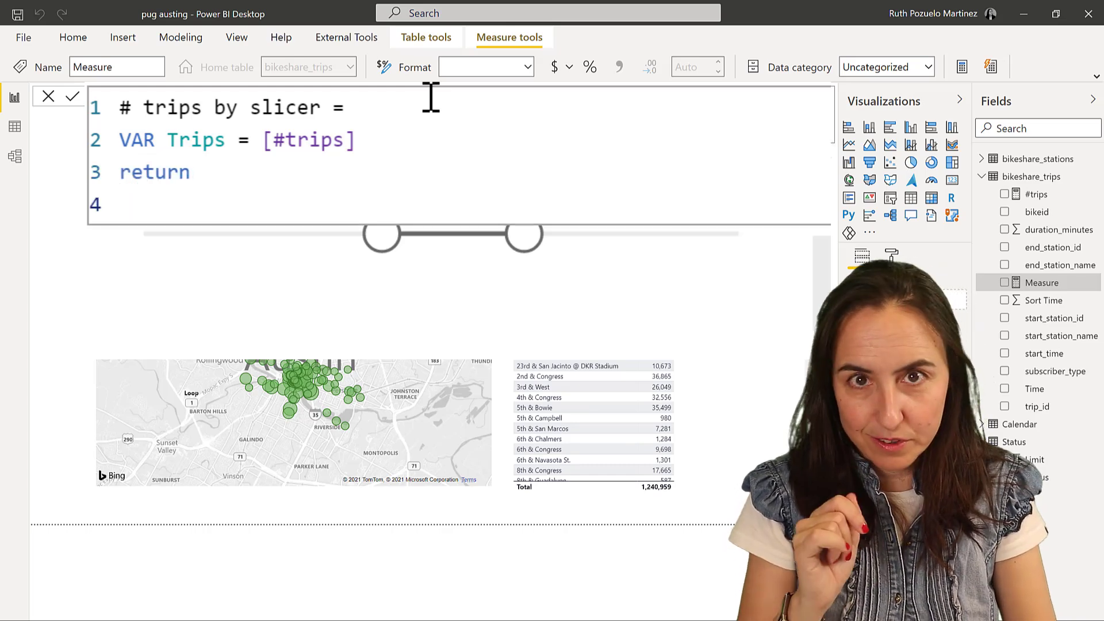
{"action": "type", "text": "IF("}
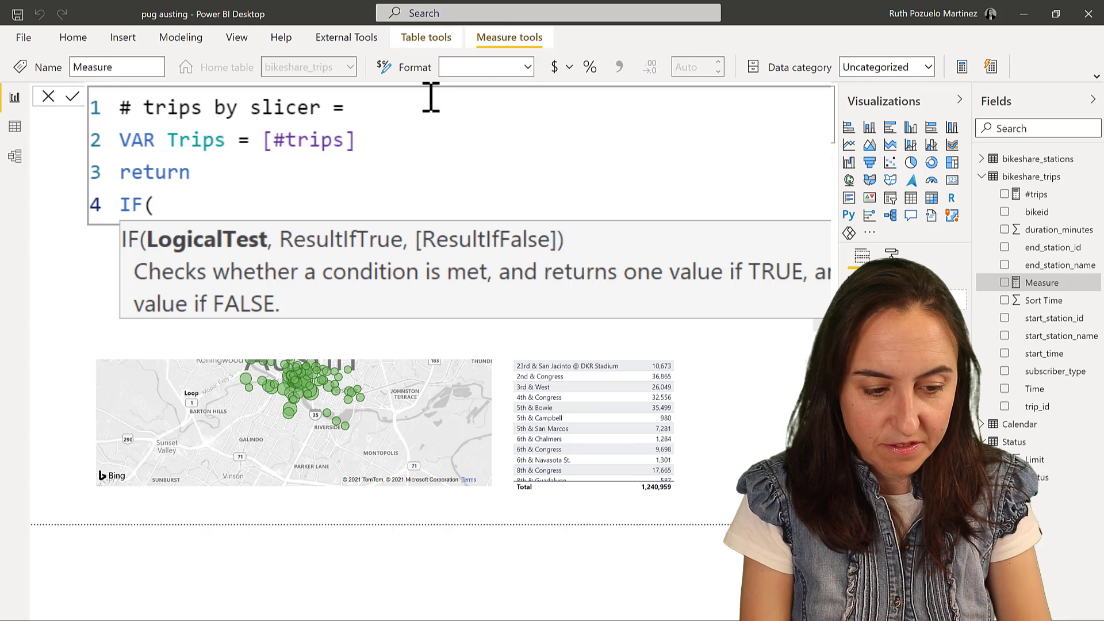
- Make the IF condition HASONEVALUE('Status'[Status])
{"action": "key", "text": "shift+Return"}
{"action": "type", "text": "has"}
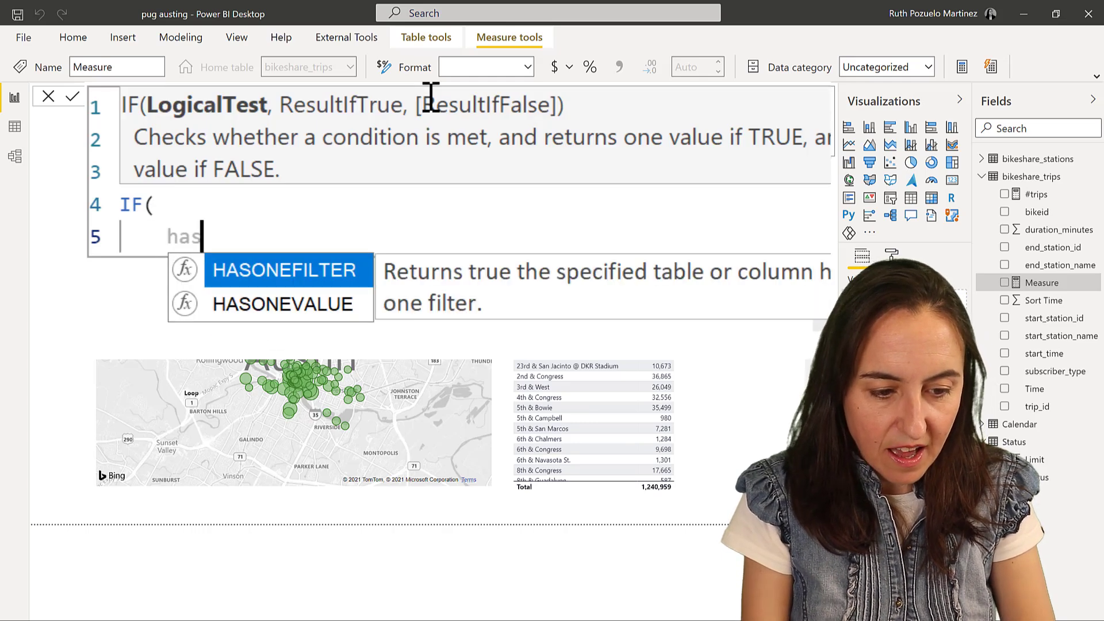
{"action": "key", "text": "Down"}
{"action": "key", "text": "Tab"}
{"action": "type", "text": "sli"}
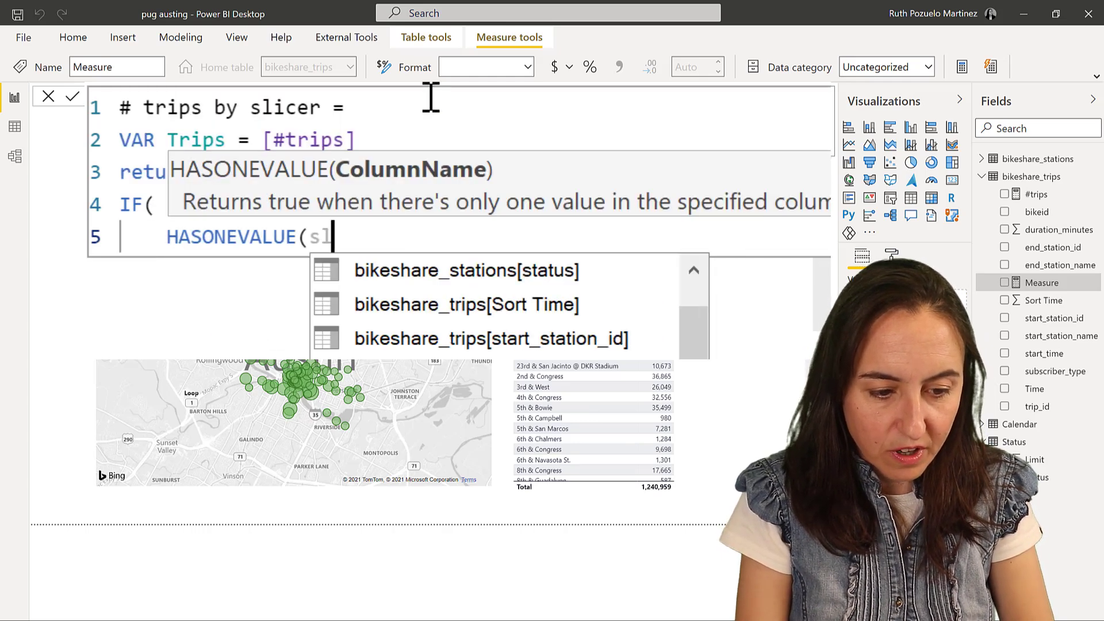
{"action": "key", "text": "BackSpace"}
{"action": "key", "text": "BackSpace"}
{"action": "key", "text": "BackSpace"}
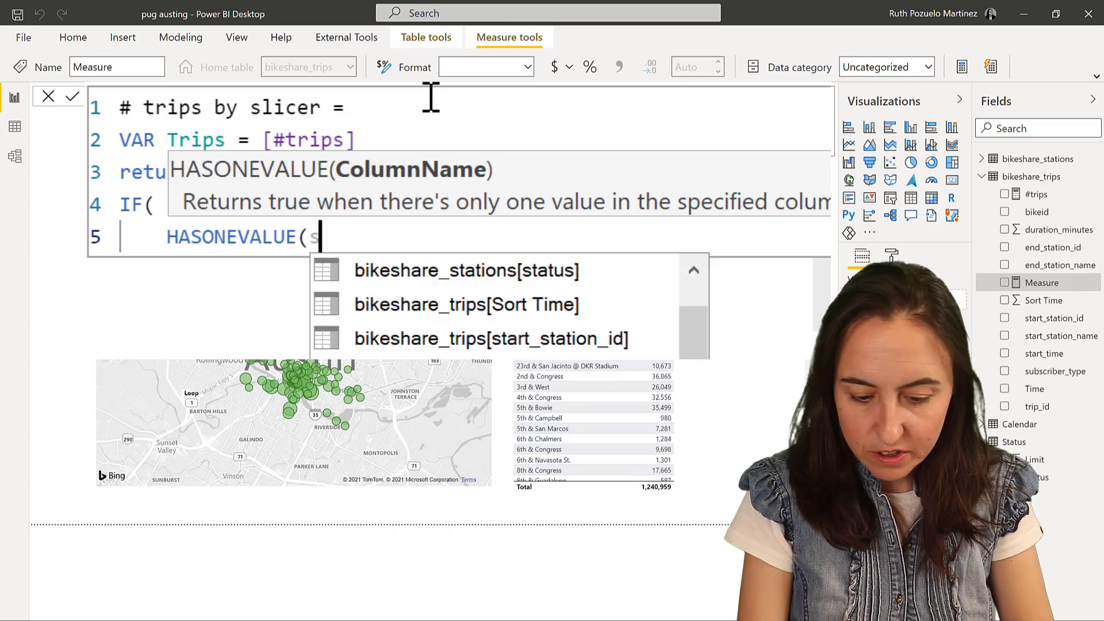
{"action": "type", "text": "stat"}
{"action": "key", "text": "Down"}
{"action": "key", "text": "Down"}
{"action": "key", "text": "Down"}
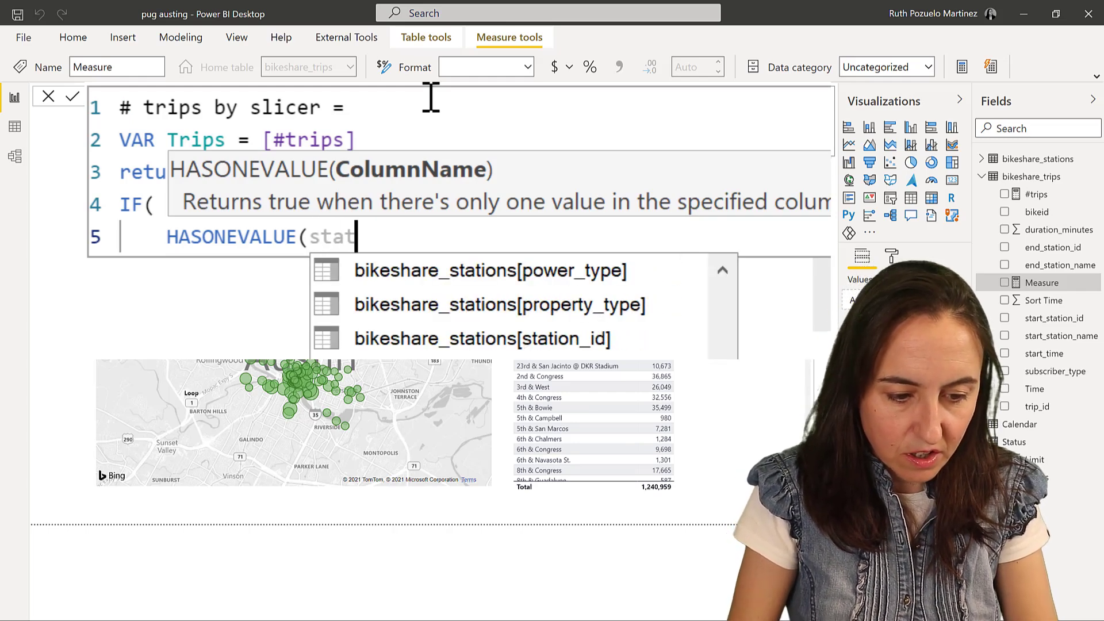
{"action": "key", "text": "Tab"}
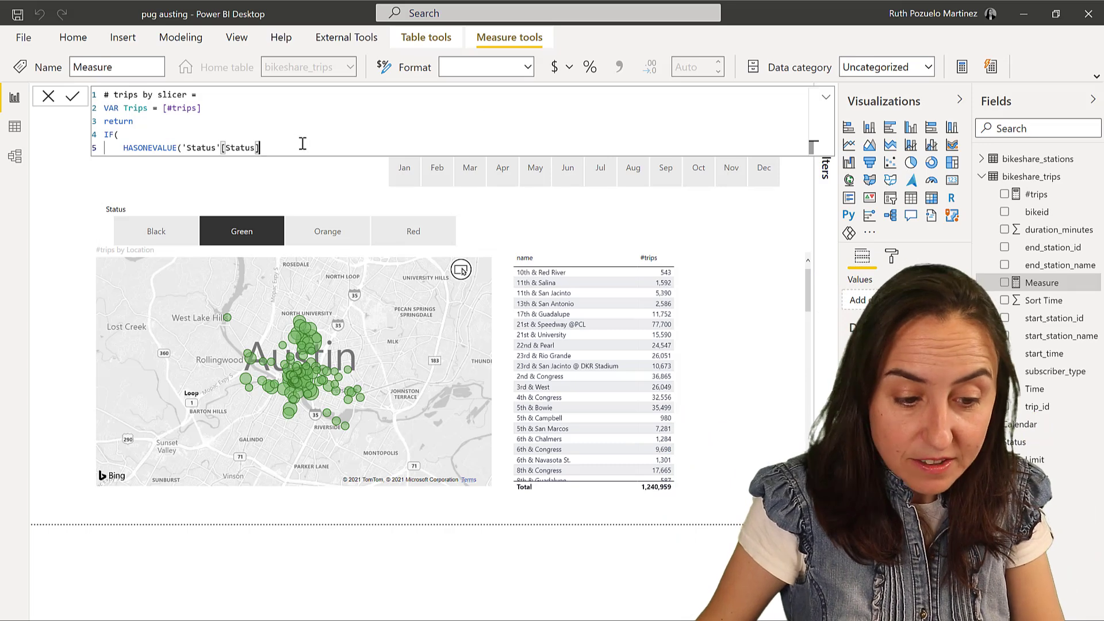
- Close the HASONEVALUE condition and start a SWITCH(TRUE(), branch
{"action": "type", "text": "),"}
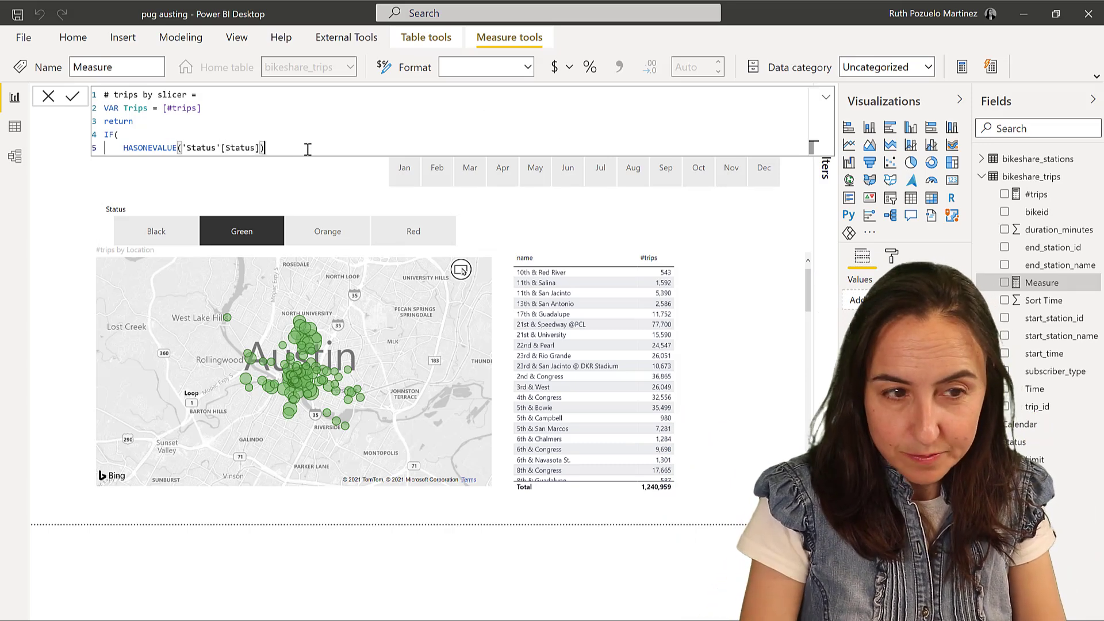
{"action": "key", "text": "shift+Return"}
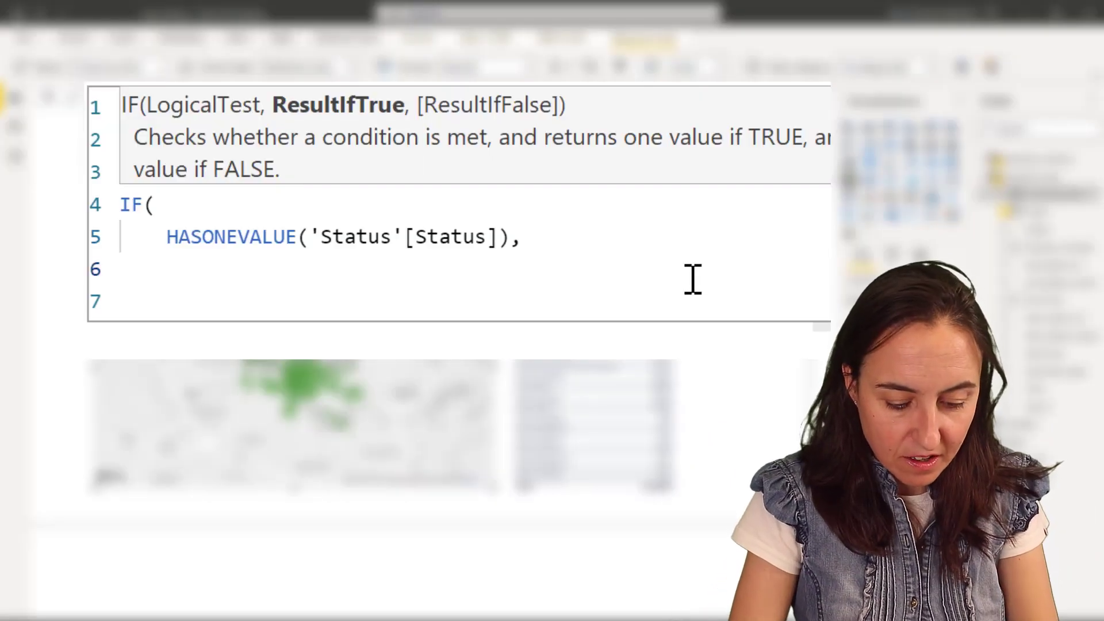
{"action": "type", "text": "sw"}
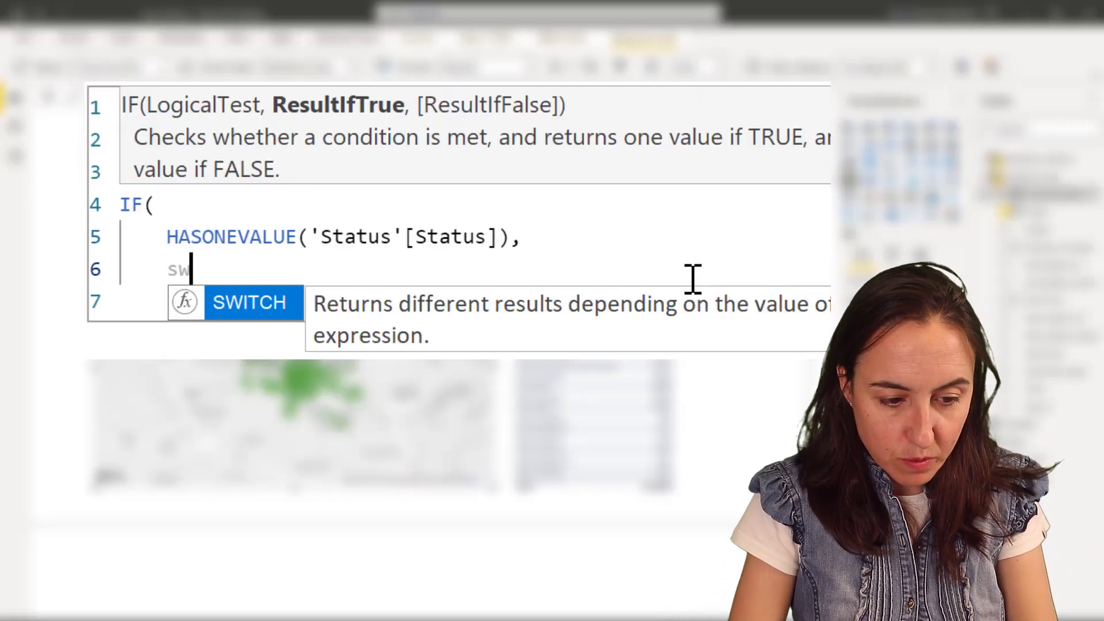
{"action": "key", "text": "Tab"}
{"action": "type", "text": "tru"}
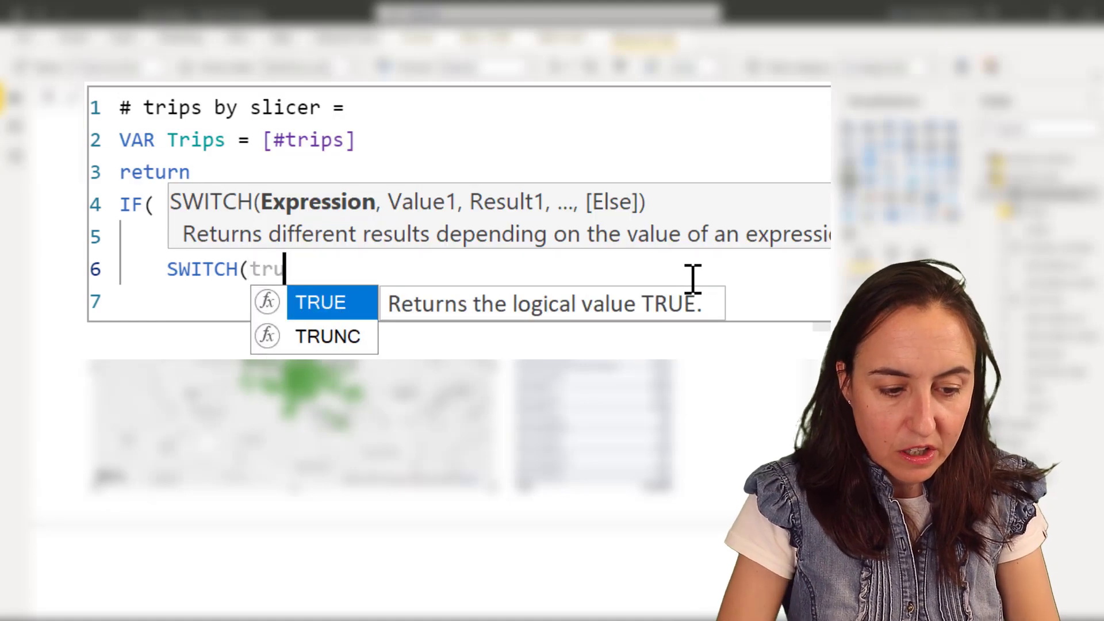
{"action": "key", "text": "Tab"}
{"action": "type", "text": "),"}
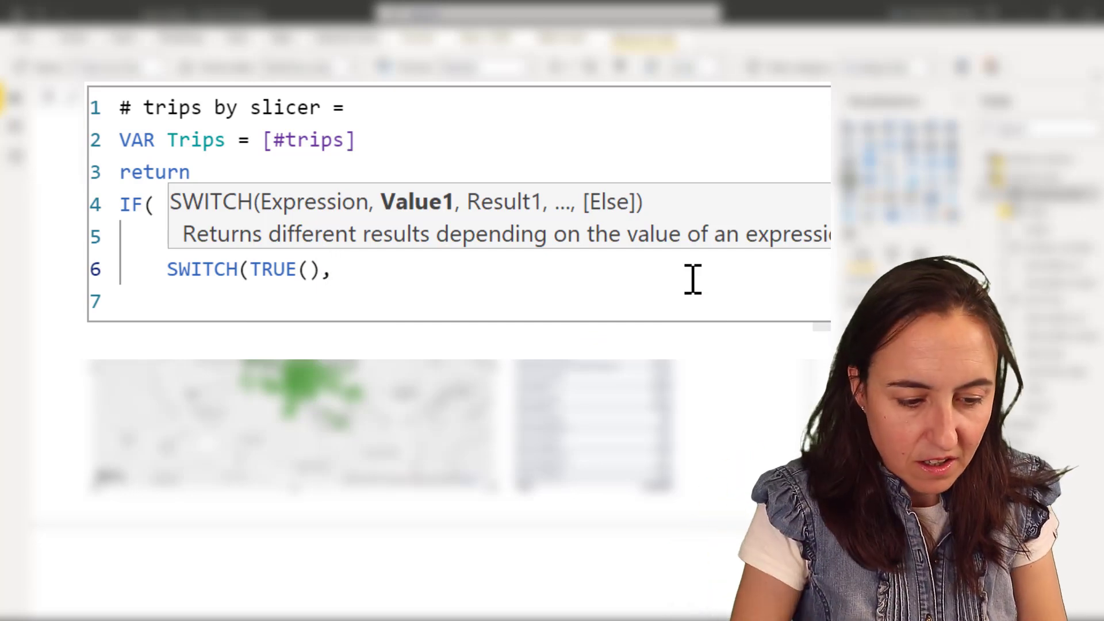
{"action": "key", "text": "Return"}
- Add the first condition VALUES('Status'[Limit])=1&&Trips<1000, returning Trips, and close the parentheses
{"action": "type", "text": "va"}
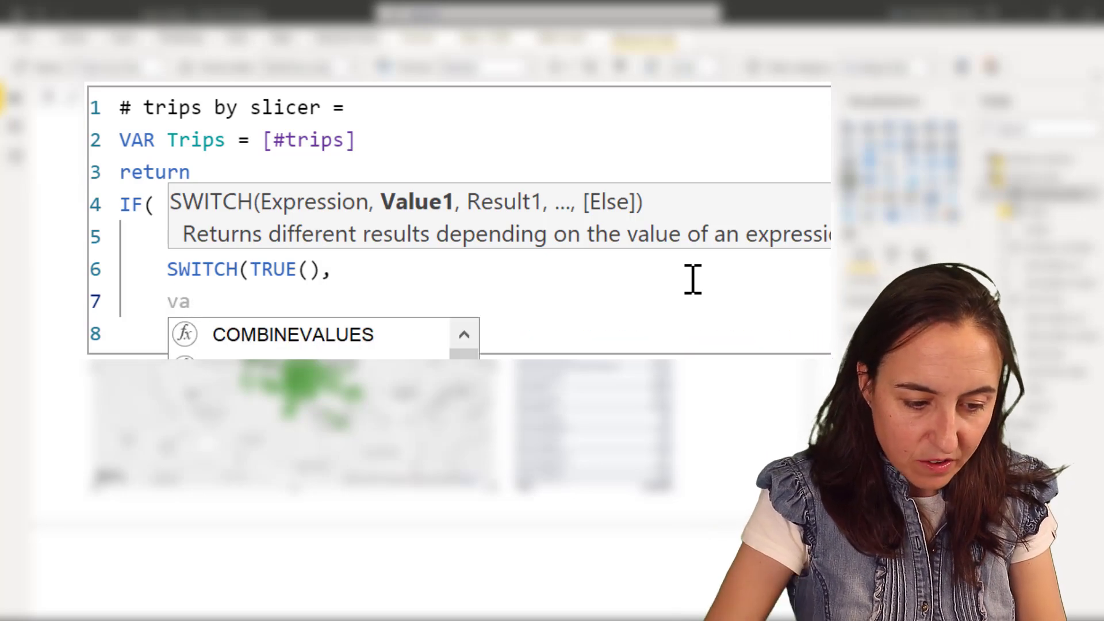
{"action": "type", "text": "lues(sli"}
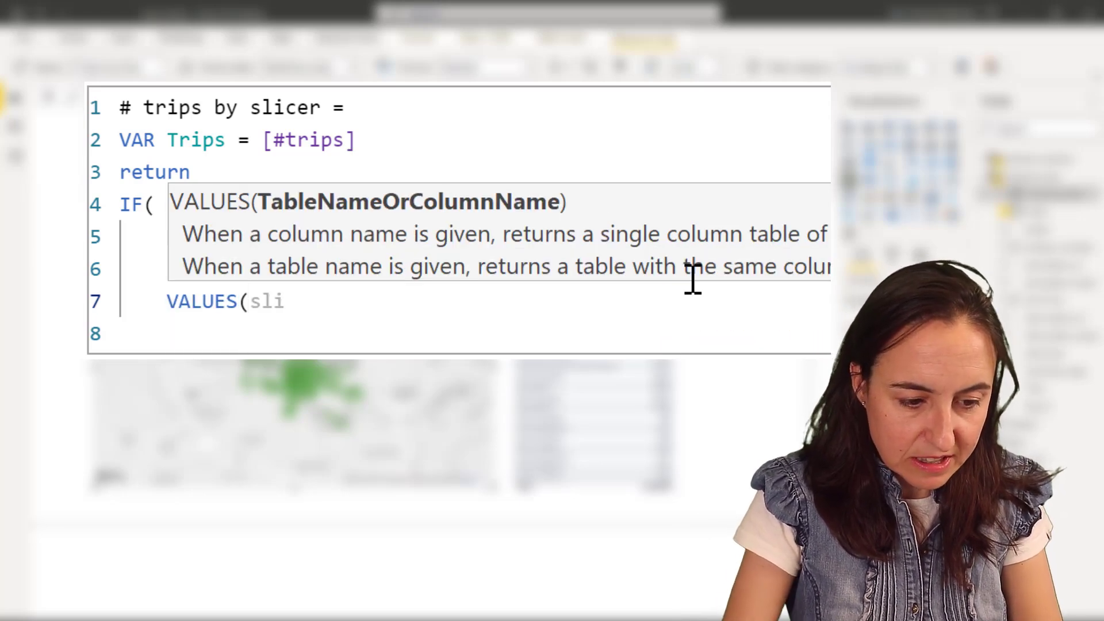
{"action": "key", "text": "BackSpace"}
{"action": "key", "text": "BackSpace"}
{"action": "key", "text": "BackSpace"}
{"action": "type", "text": "li"}
{"action": "key", "text": "Tab"}
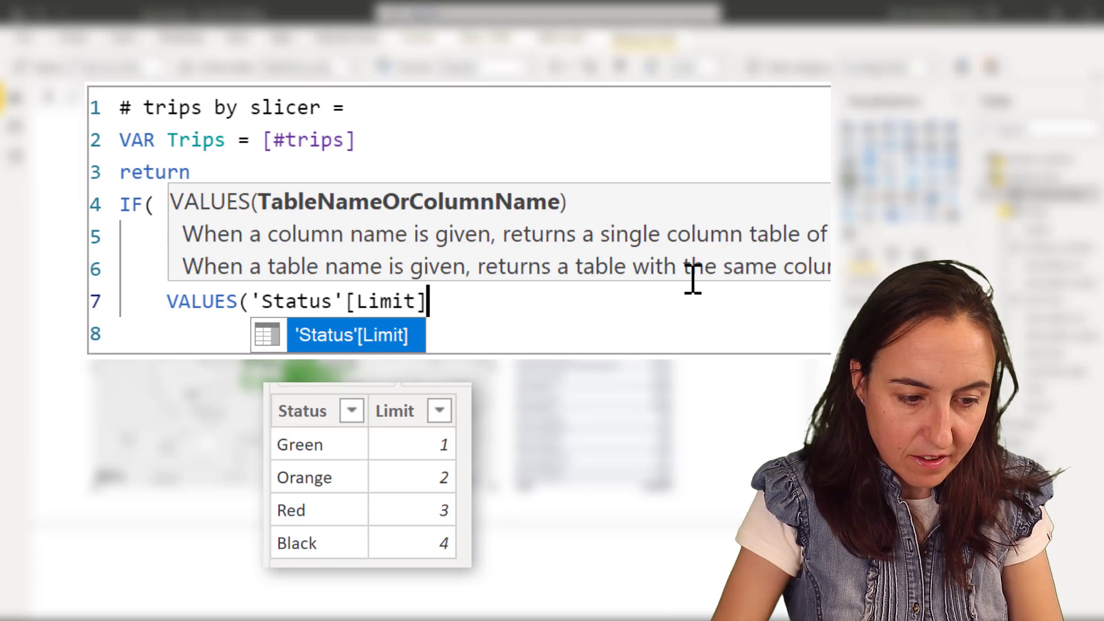
{"action": "type", "text": ")="}
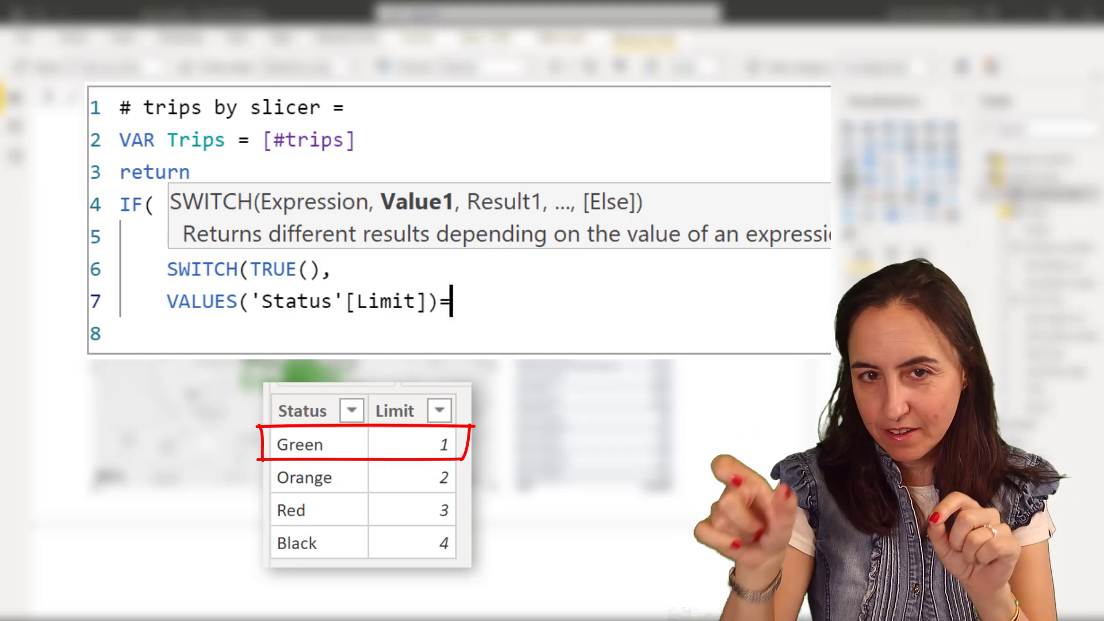
{"action": "type", "text": "1"}
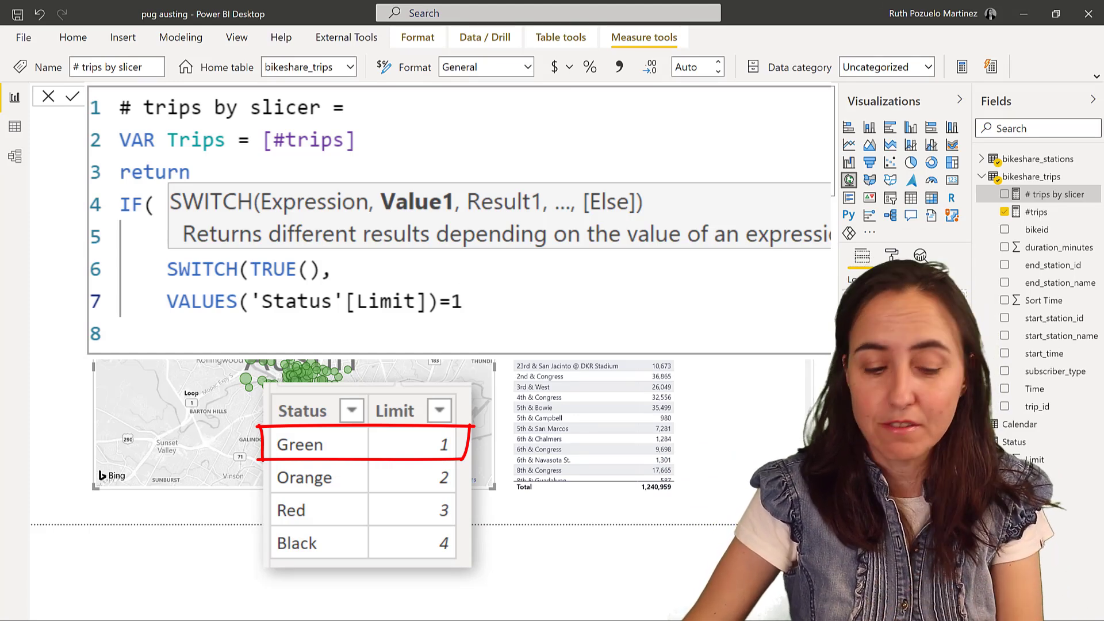
{"action": "type", "text": "&&"}
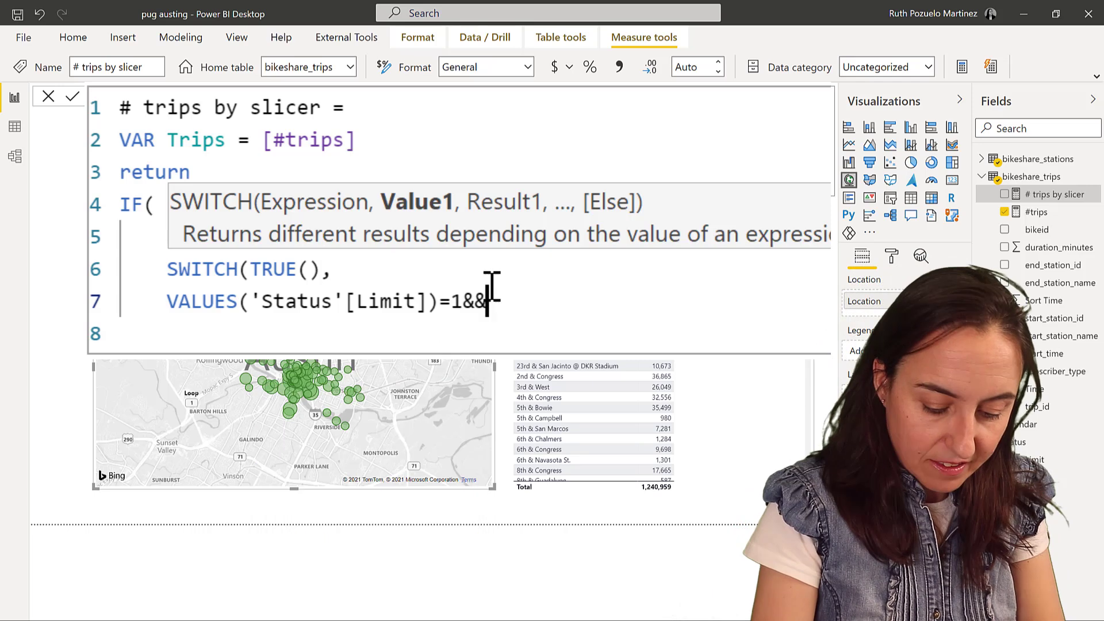
{"action": "type", "text": "Tr"}
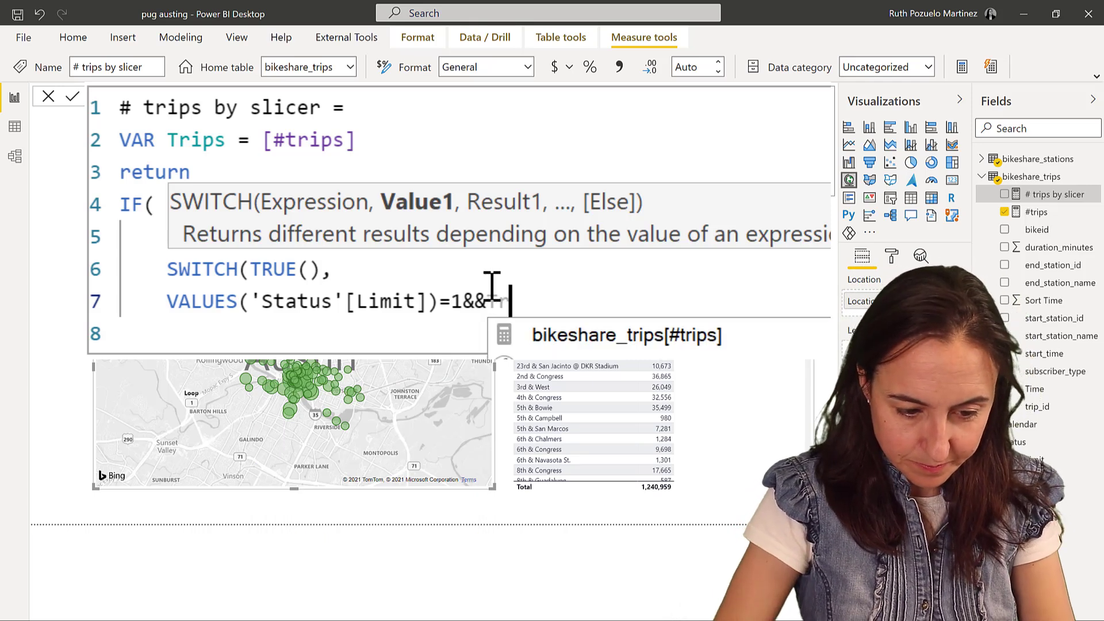
{"action": "type", "text": "ips<1000"}
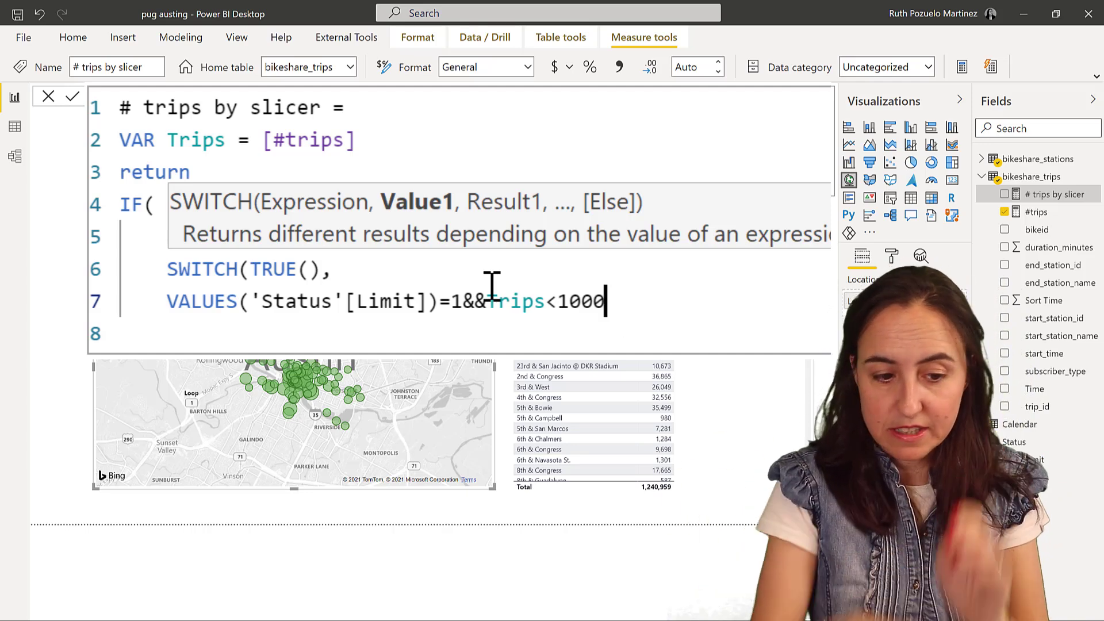
{"action": "type", "text": ", tr"}
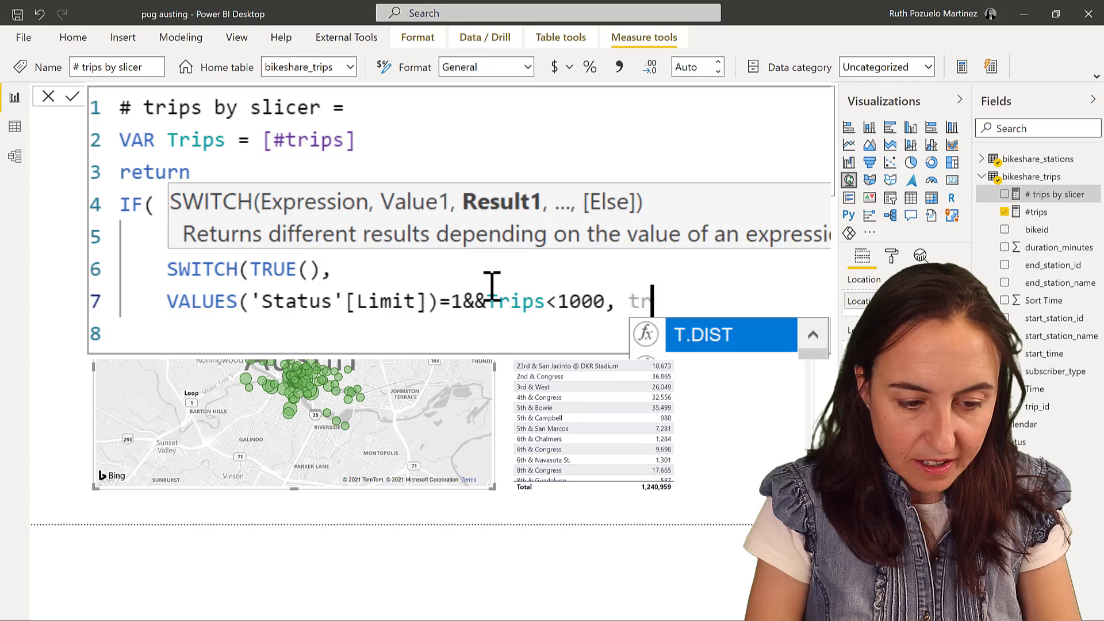
{"action": "type", "text": "ips"}
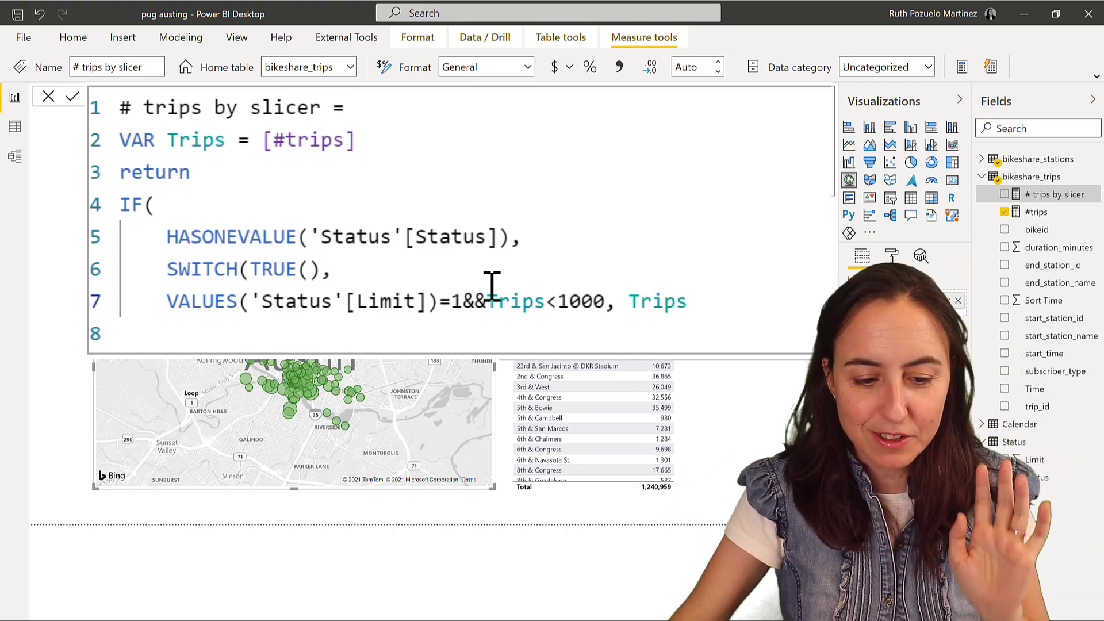
{"action": "type", "text": "))"}
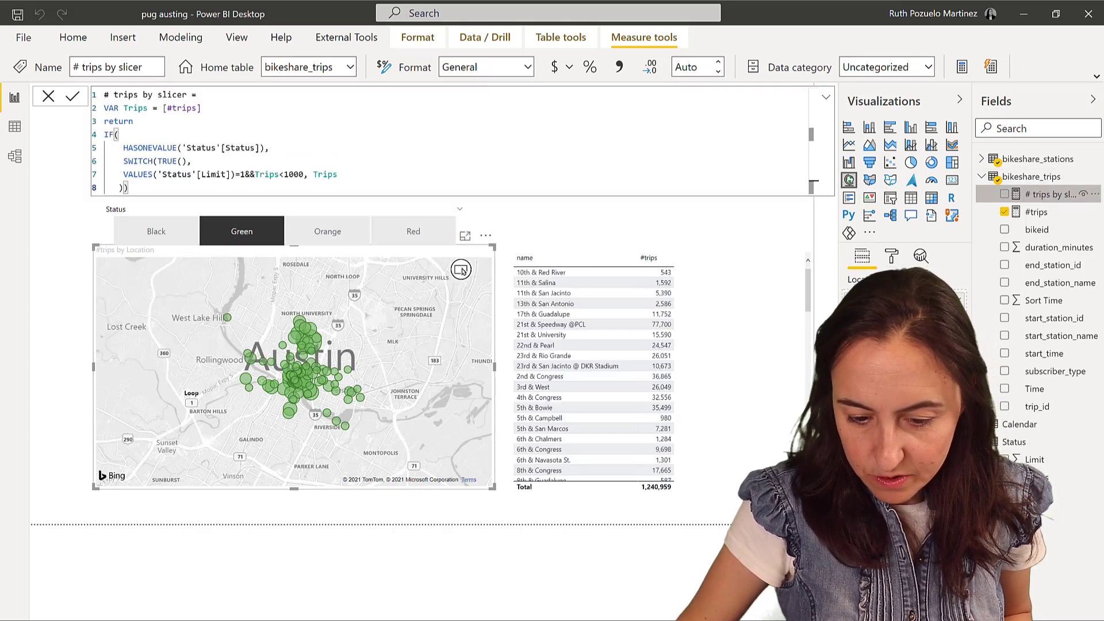
- Use # trips by slicer for the map bubbles and a table column, then check it under the Green filter
{"action": "left_click", "coordinate": [1004, 194]}
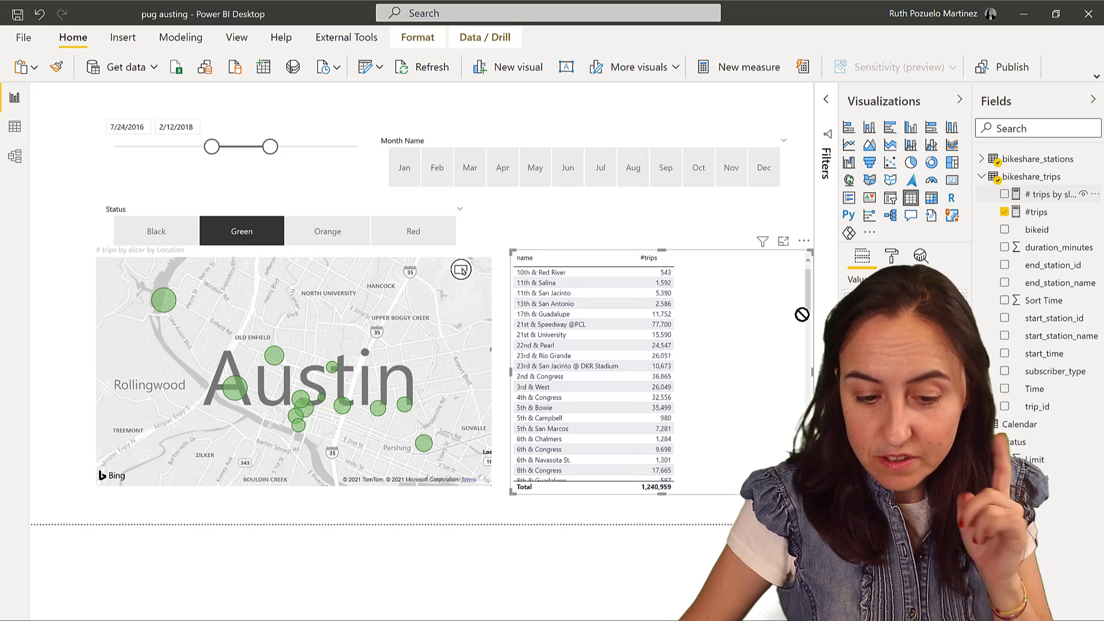
{"action": "left_click_drag", "start_coordinate": [801, 314], "coordinate": [776, 362]}
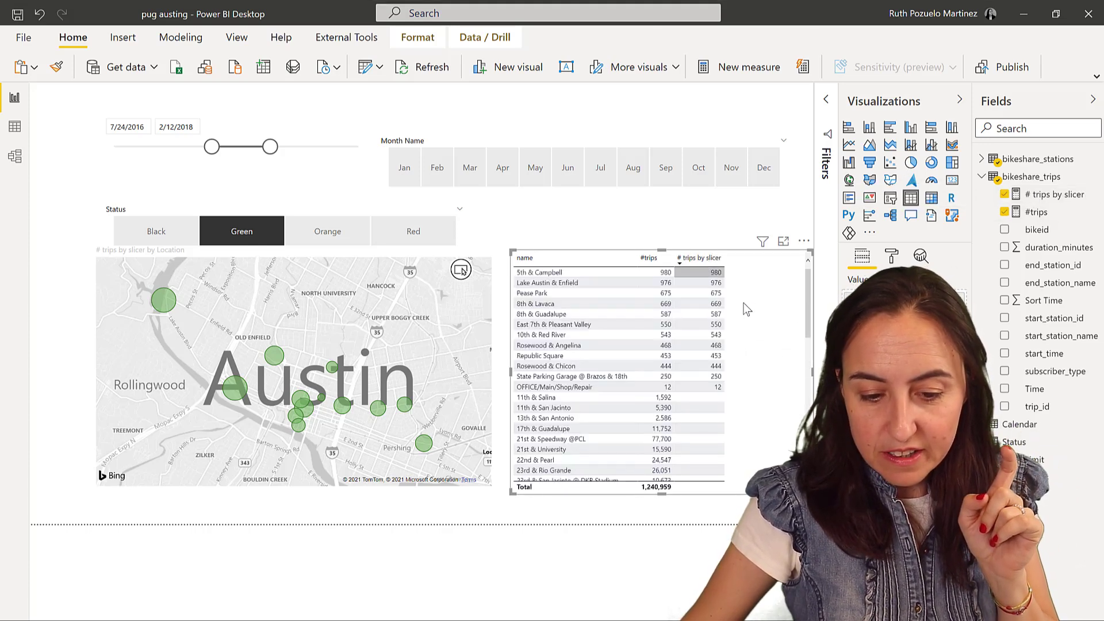
{"action": "left_click", "coordinate": [236, 234]}
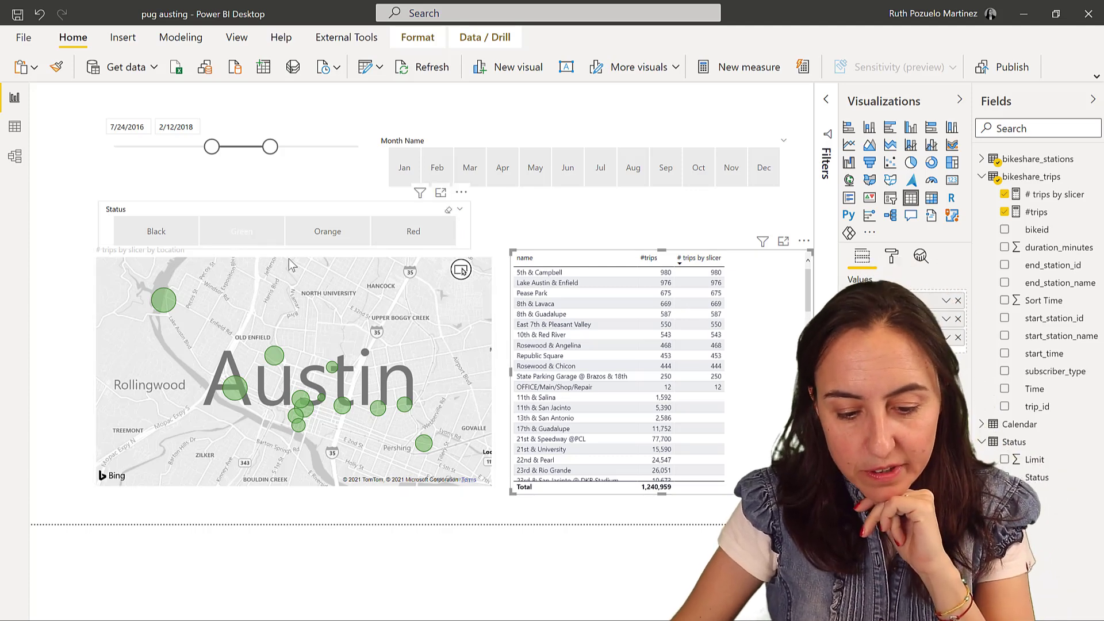
{"action": "left_click", "coordinate": [236, 233]}
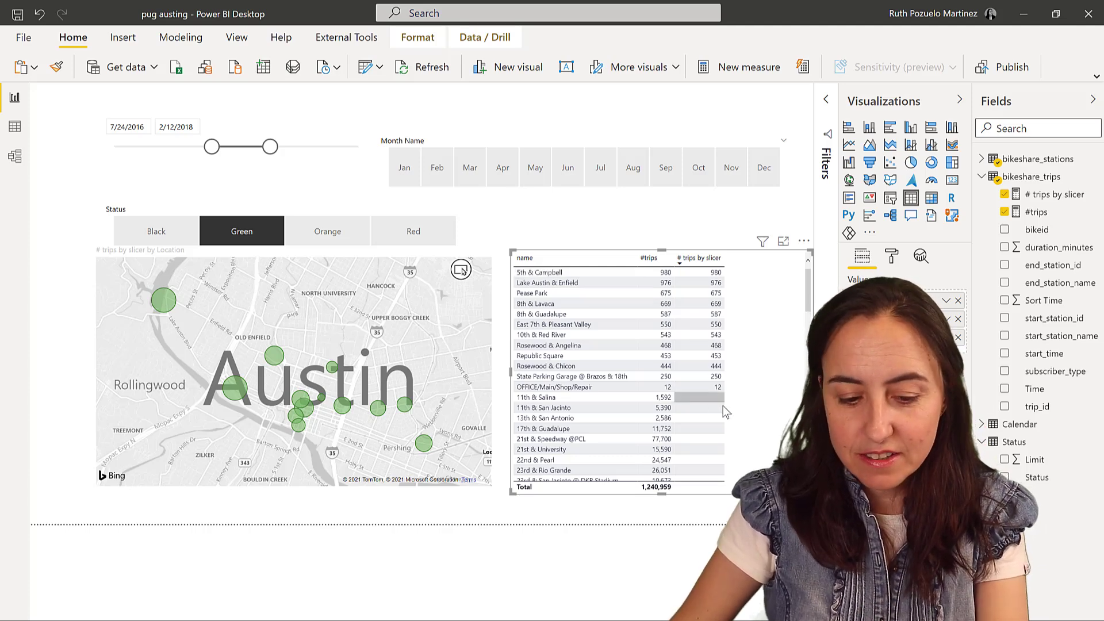
{"action": "left_click", "coordinate": [230, 236]}
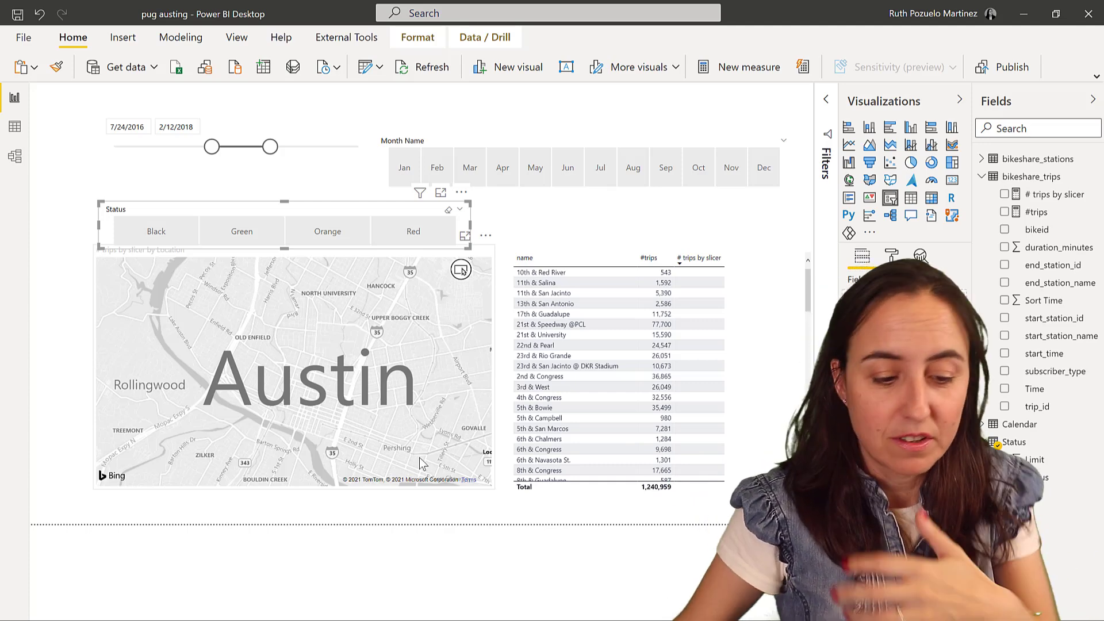
{"action": "left_click", "coordinate": [242, 237]}
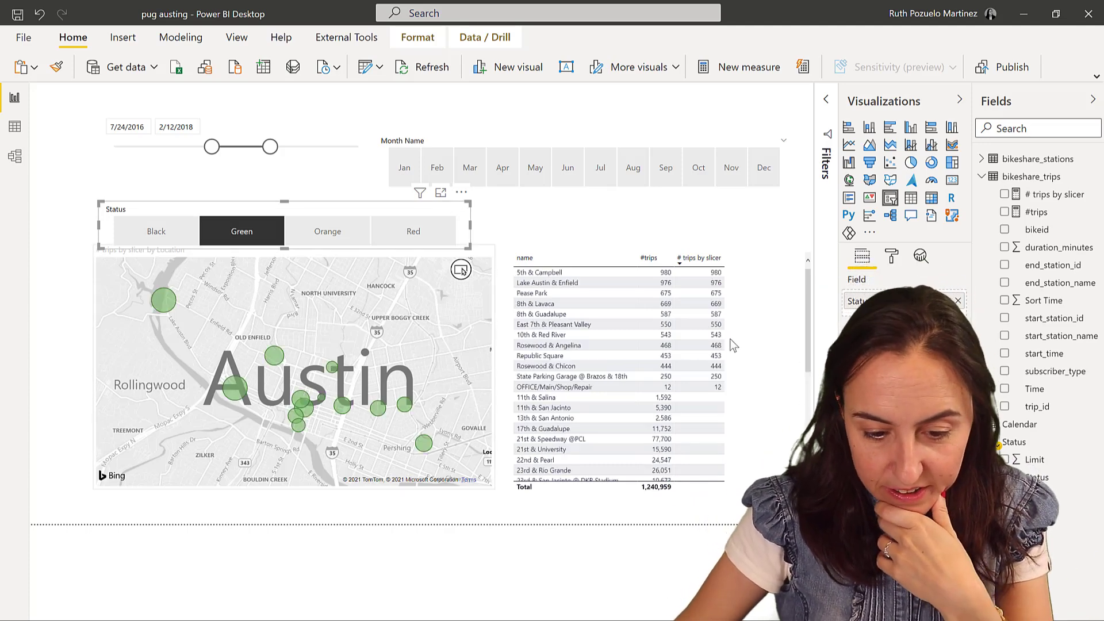
{"action": "left_click", "coordinate": [1054, 194]}
- Add and commit the branch VALUES('Status'[Limit])=2 && Trips>1000 && Trips<10000, returning Trips
{"action": "scroll", "coordinate": [726, 281], "scroll_direction": "up", "scroll_amount": 3}
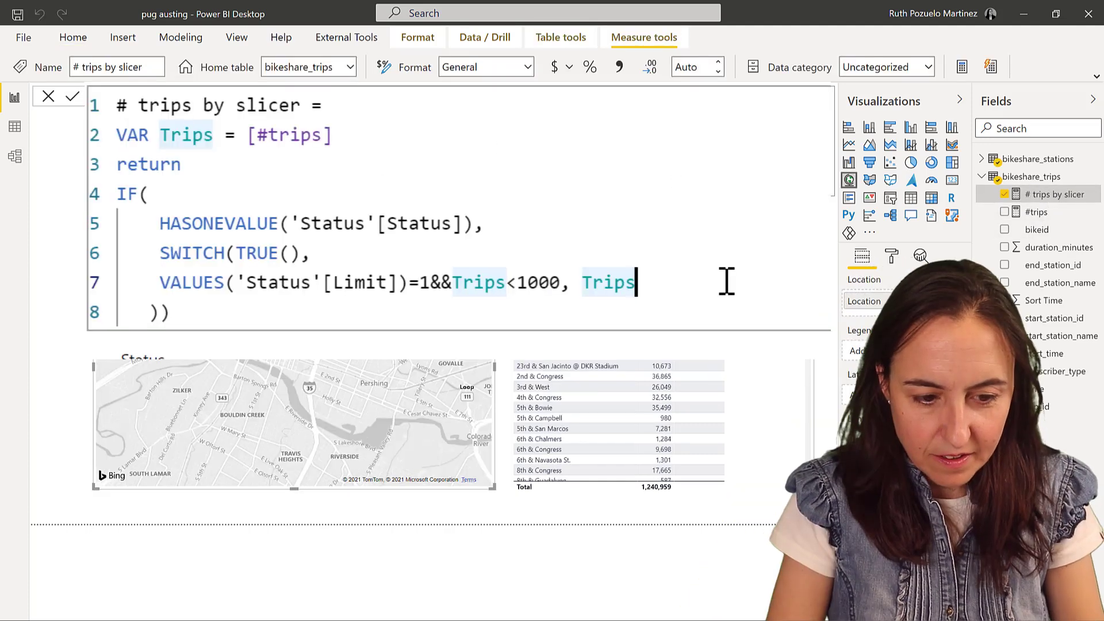
{"action": "type", "text": ","}
{"action": "key", "text": "shift+Return"}
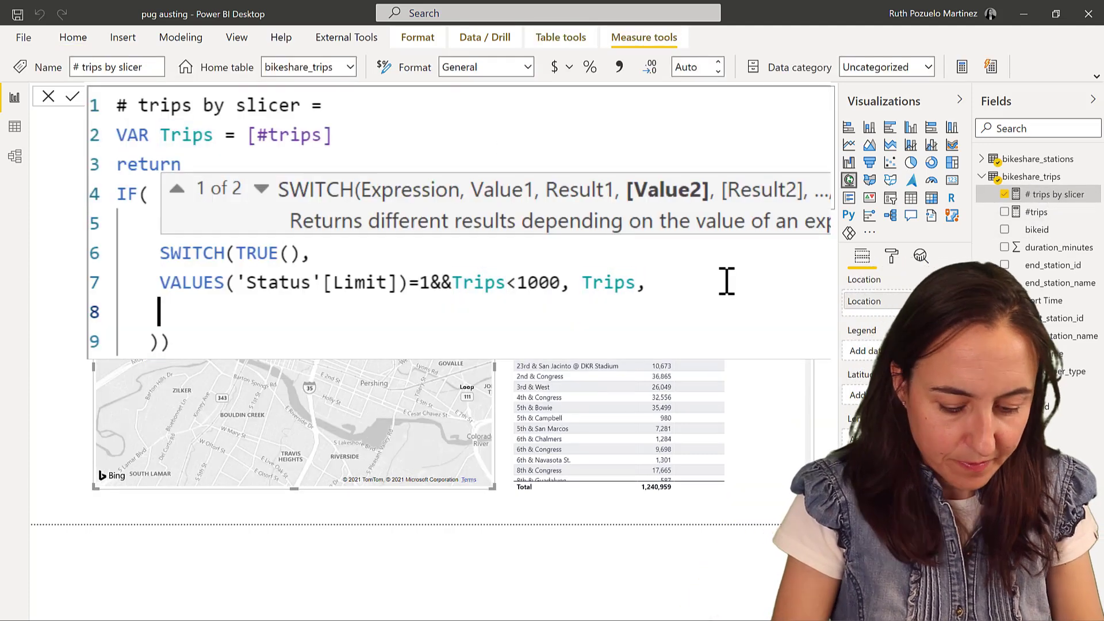
{"action": "type", "text": "Va"}
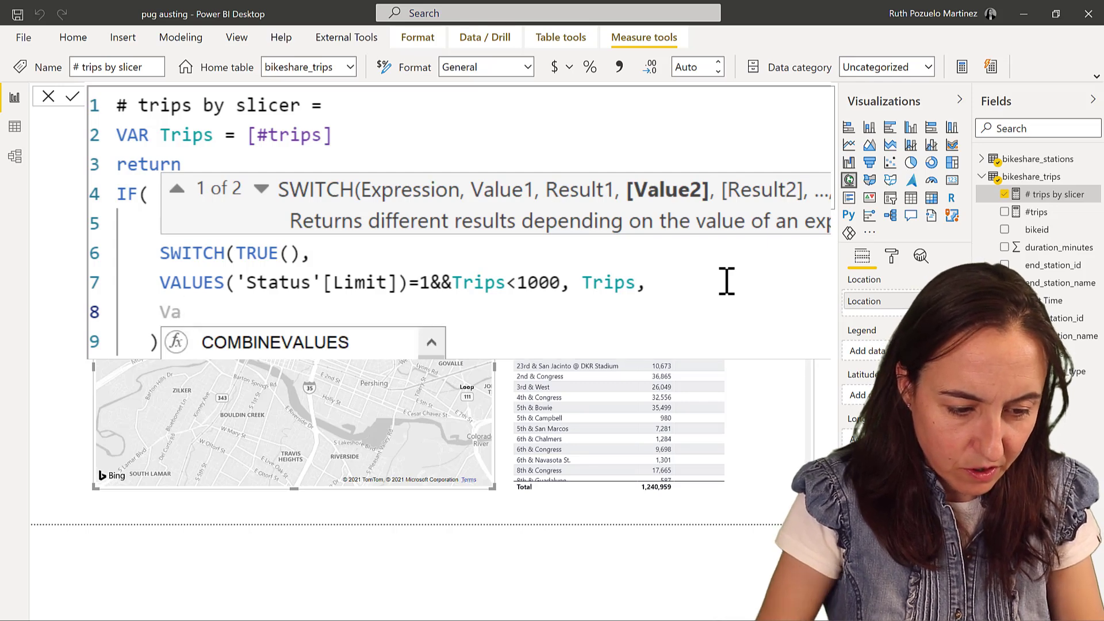
{"action": "type", "text": "lues('Status'[Limit]"}
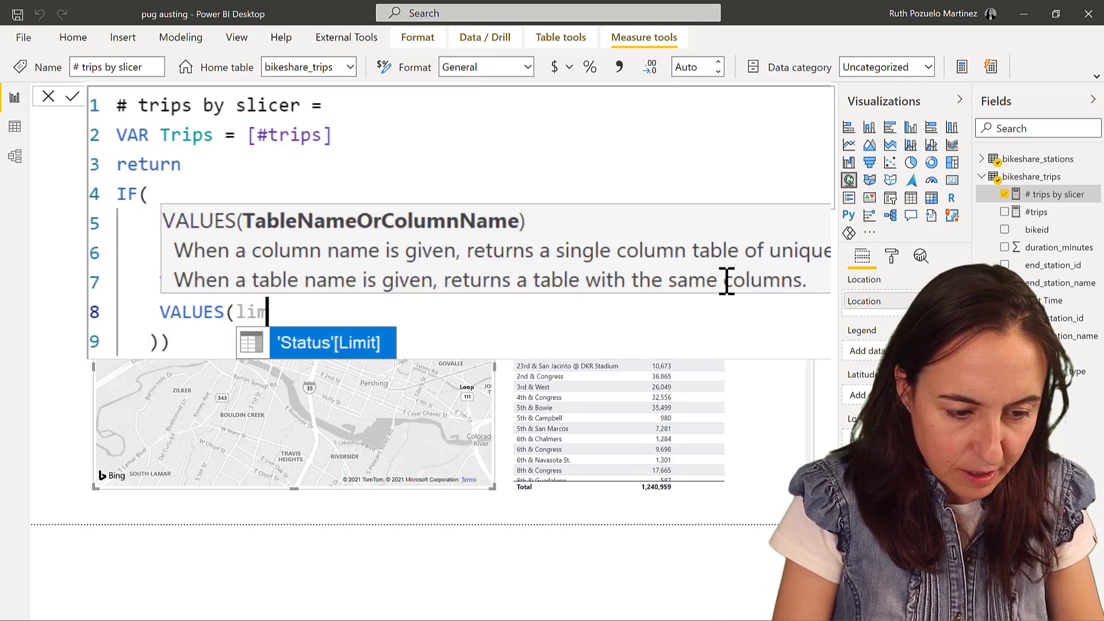
{"action": "type", "text": ")=2"}
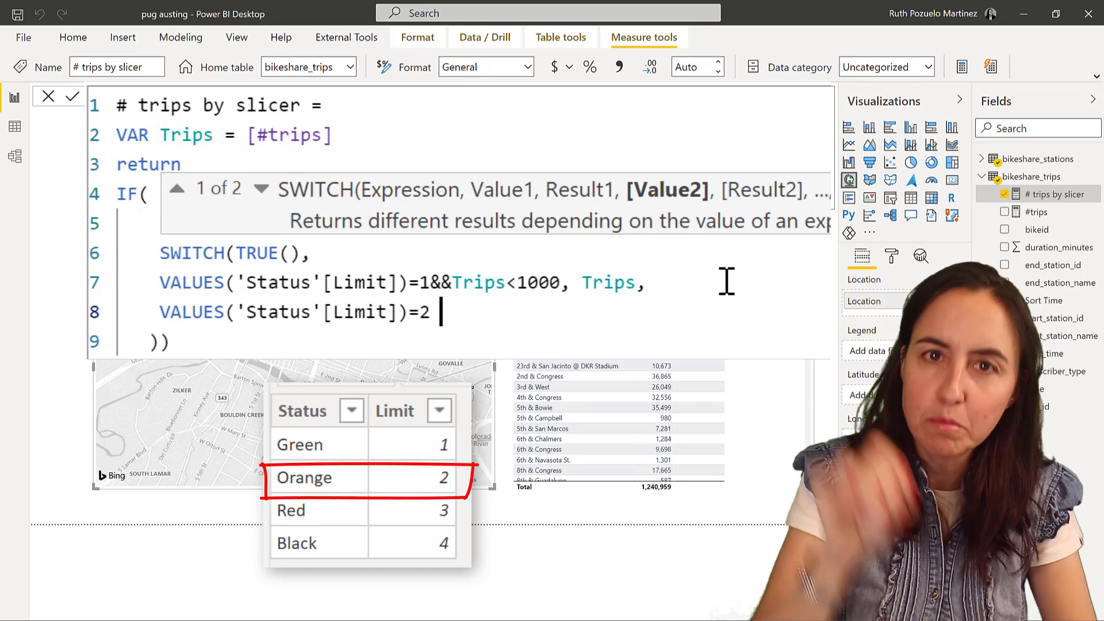
{"action": "type", "text": "&"}
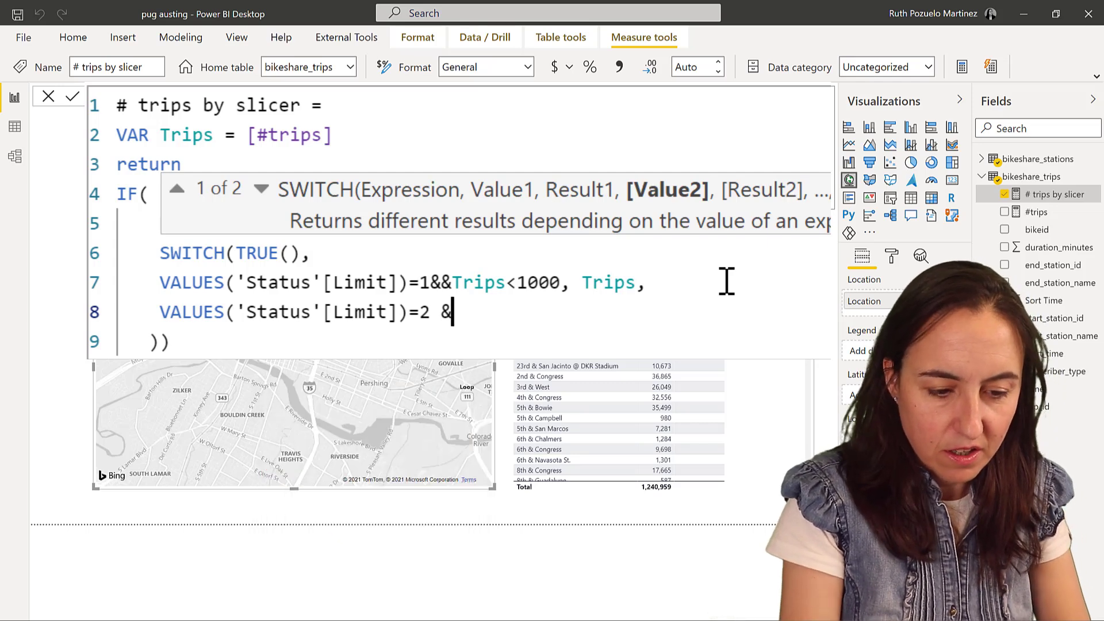
{"action": "type", "text": "&Tr"}
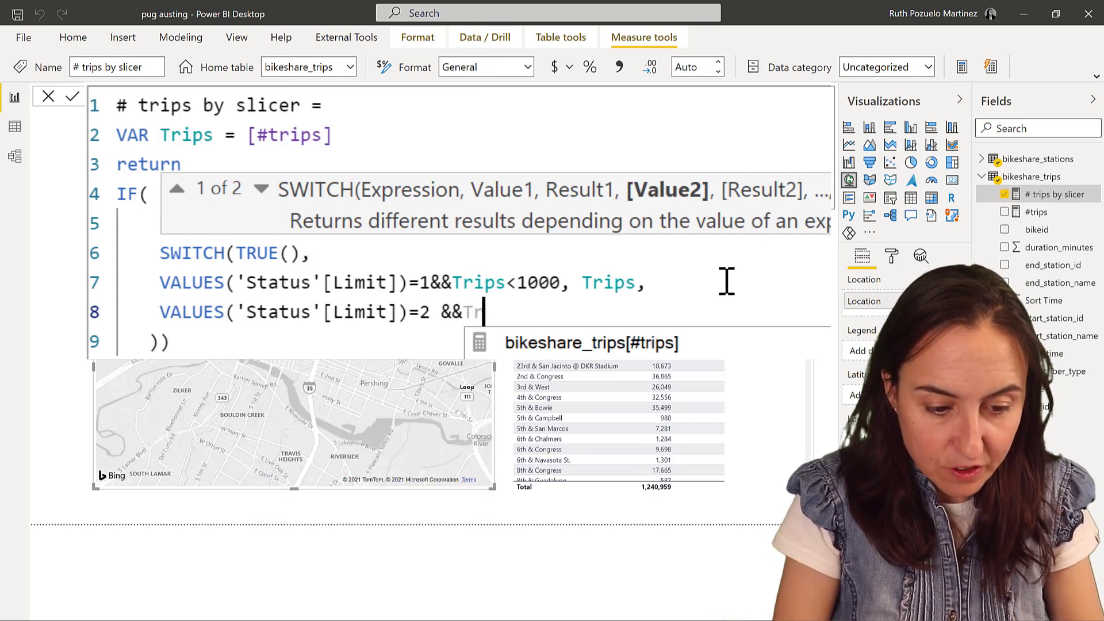
{"action": "type", "text": "ips"}
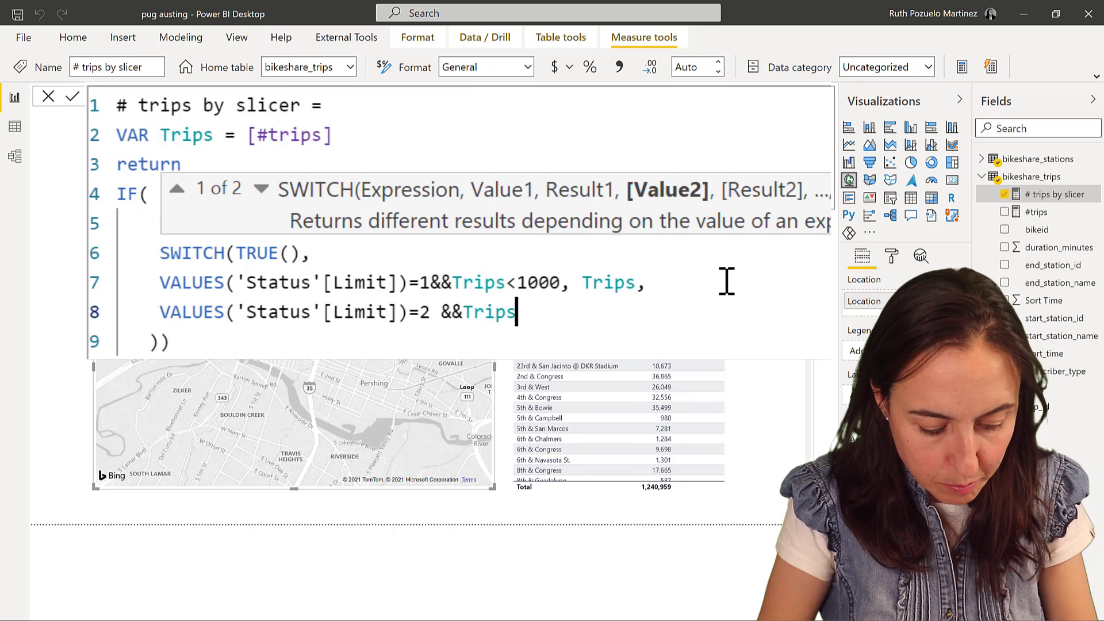
{"action": "type", "text": "<"}
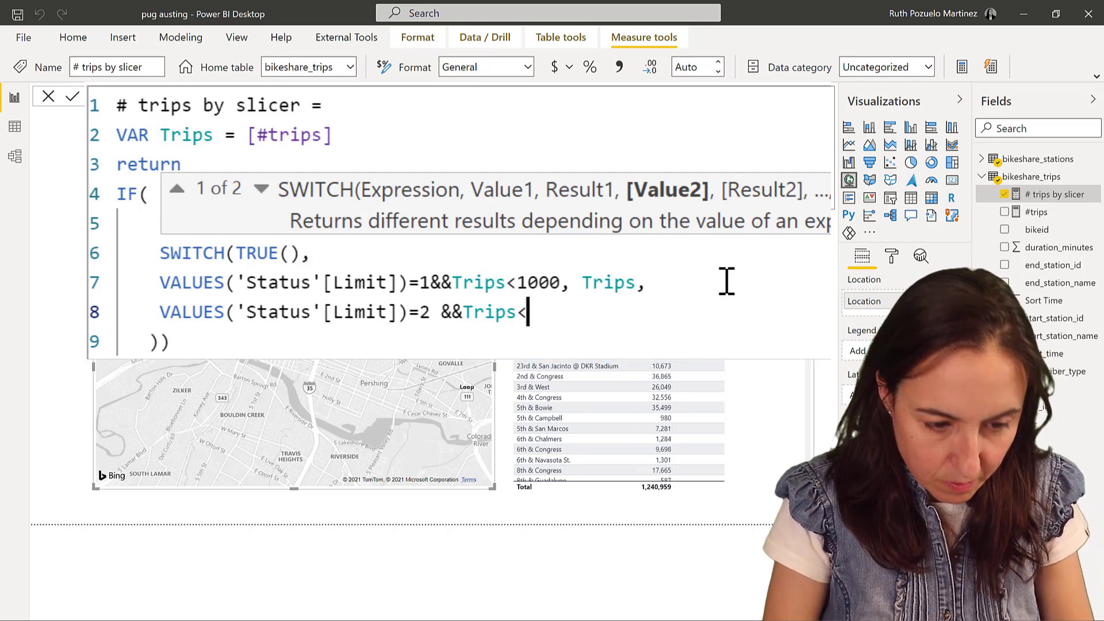
{"action": "key", "text": "BackSpace"}
{"action": "type", "text": ">"}
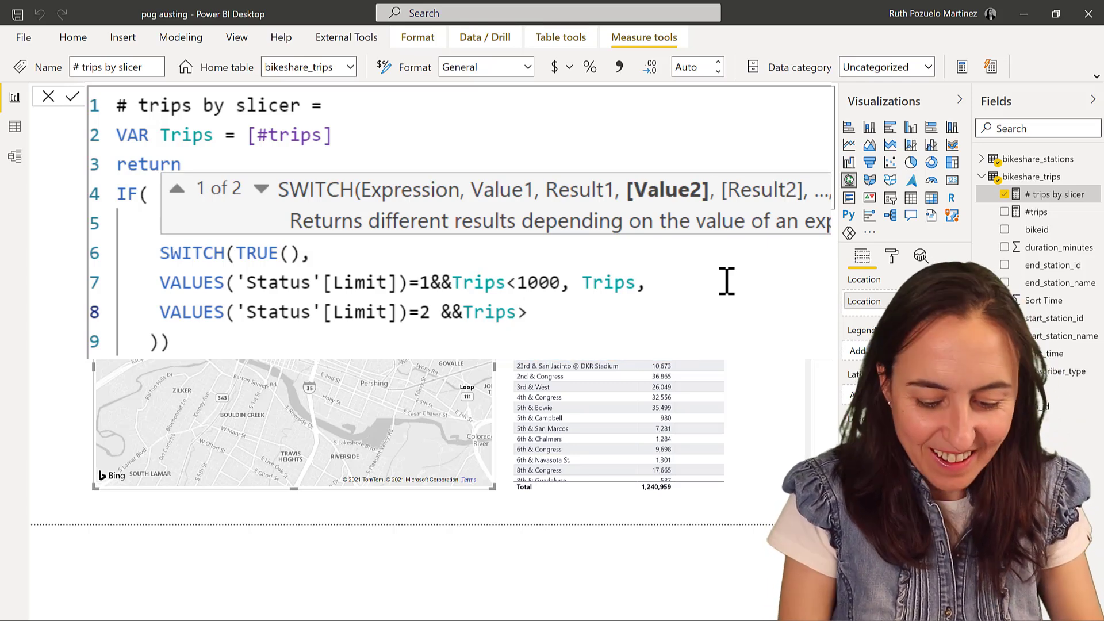
{"action": "type", "text": "1000"}
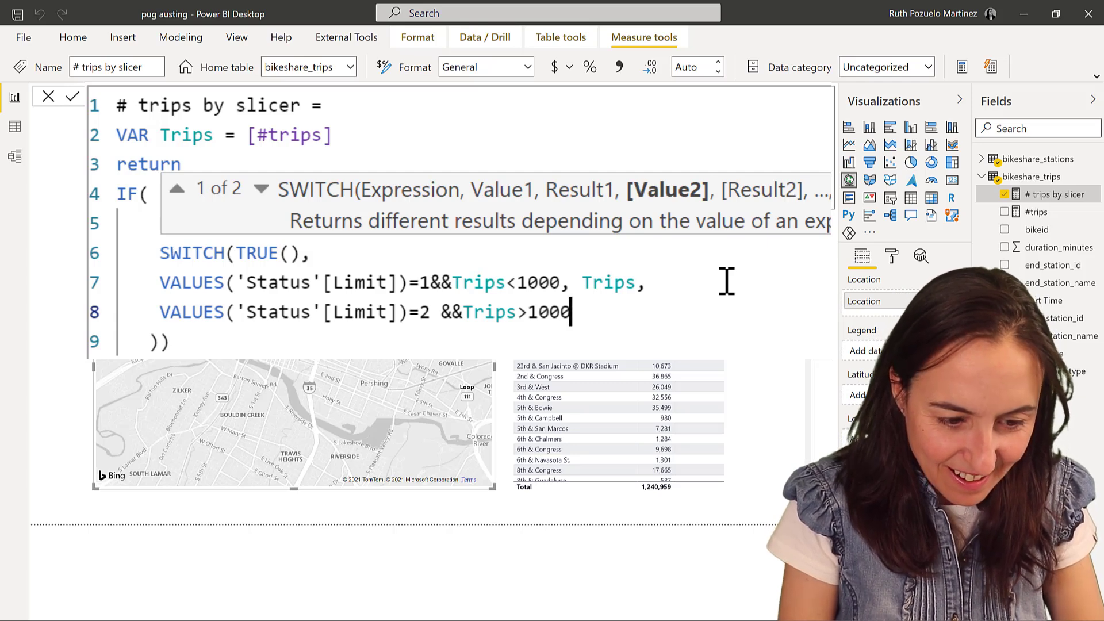
{"action": "type", "text": "&&Tri"}
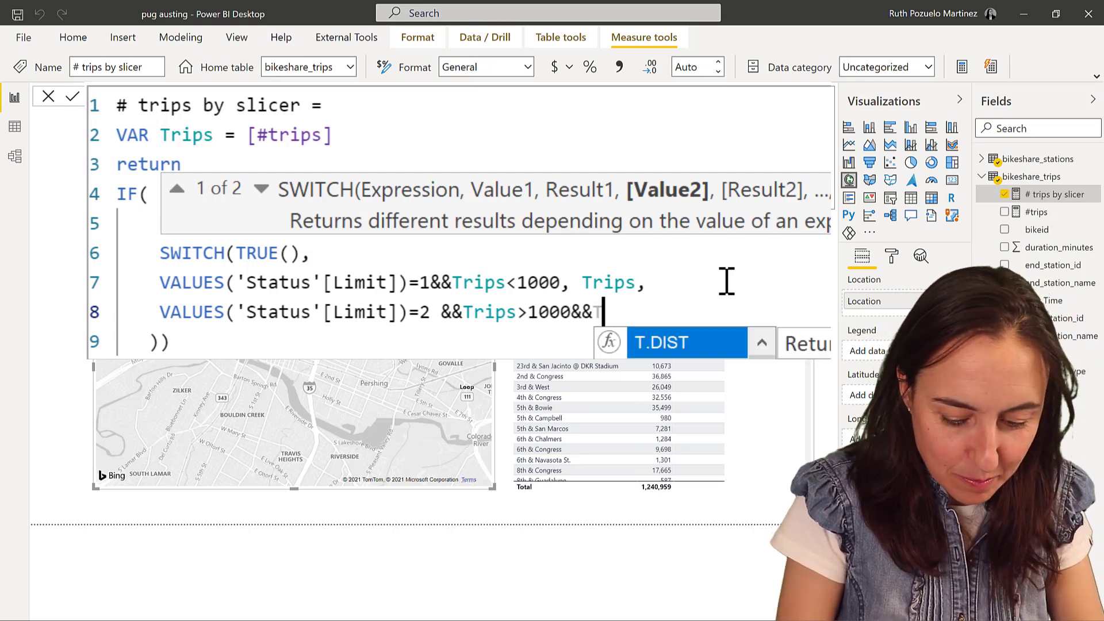
{"action": "type", "text": "ps"}
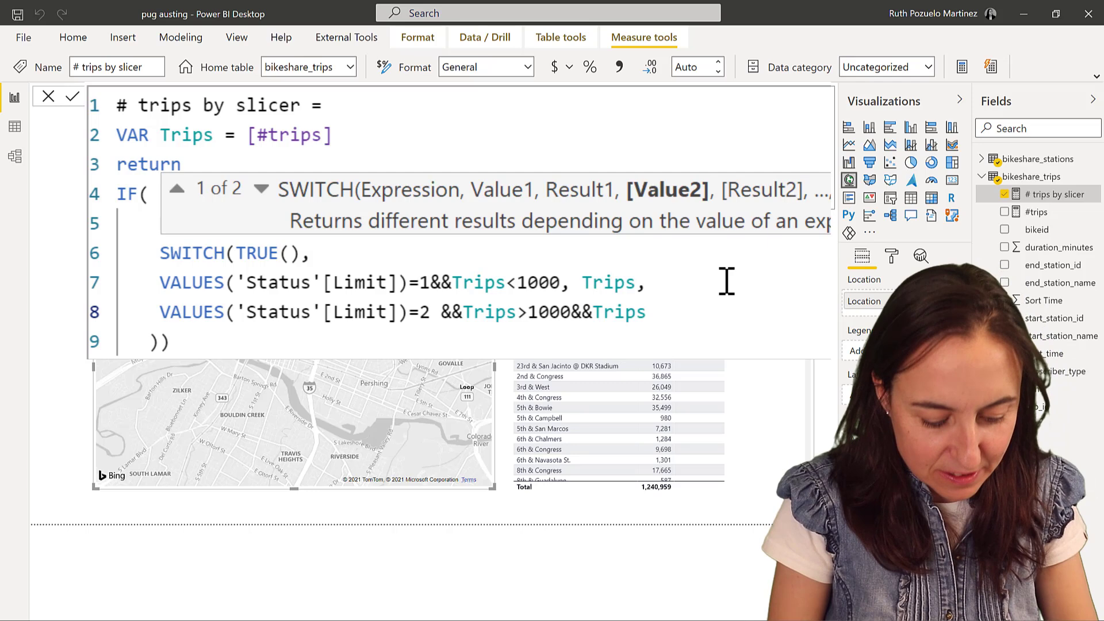
{"action": "type", "text": "<100"}
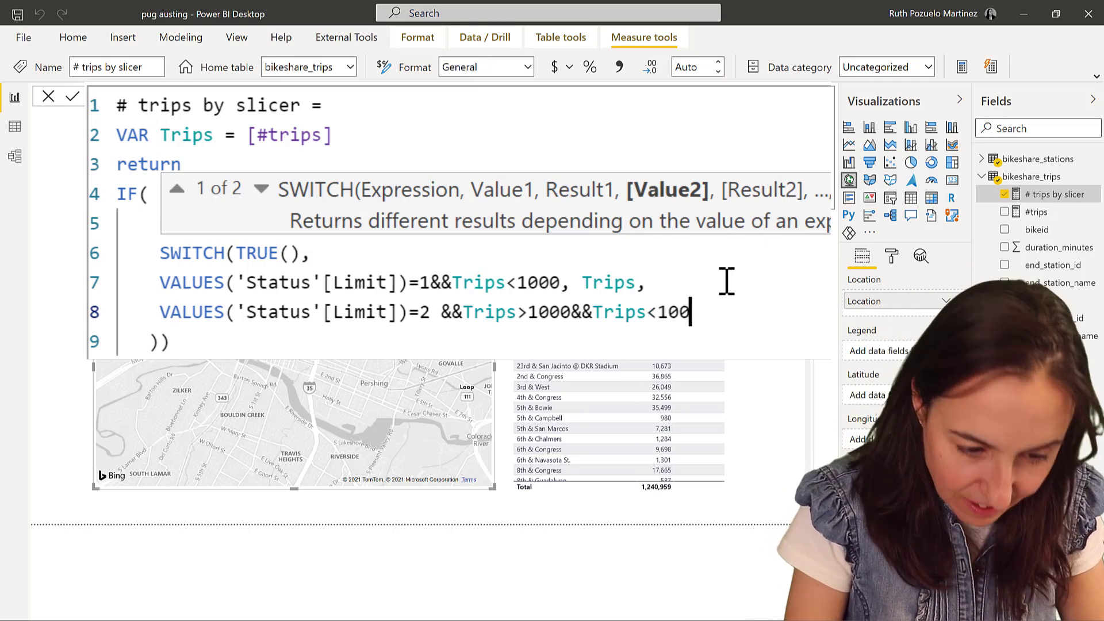
{"action": "type", "text": "00"}
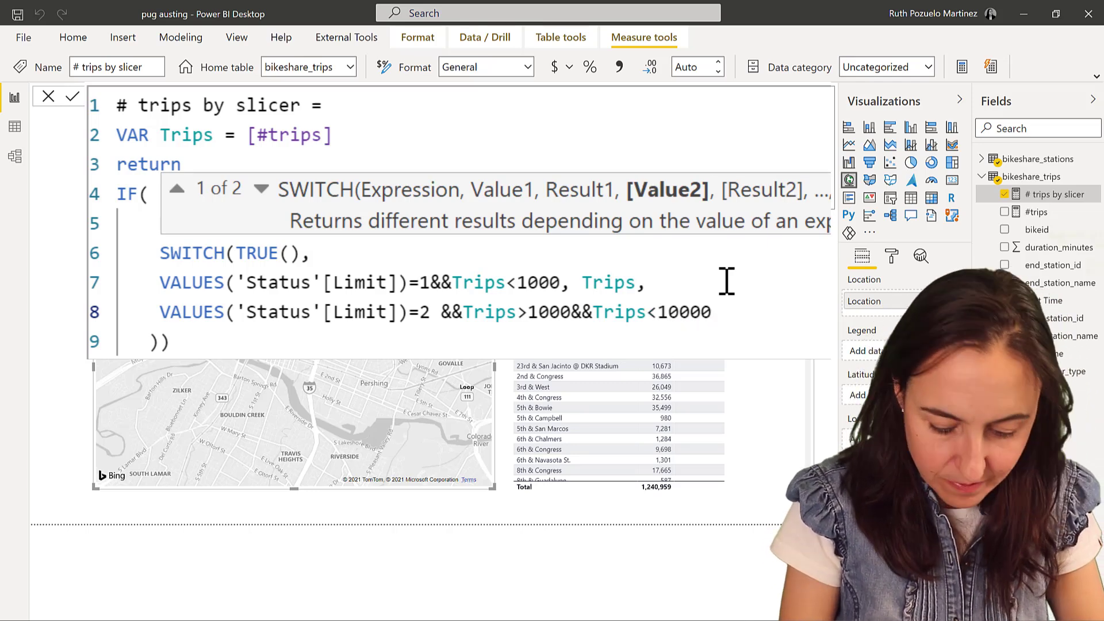
{"action": "type", "text": ","}
{"action": "type", "text": "Tr"}
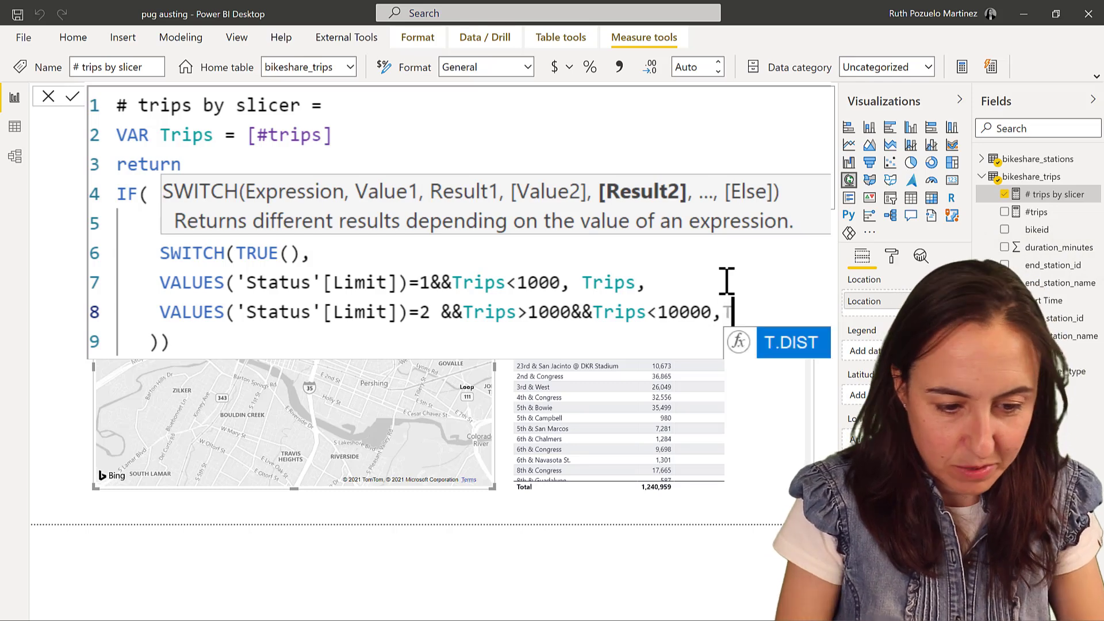
{"action": "type", "text": "ips"}
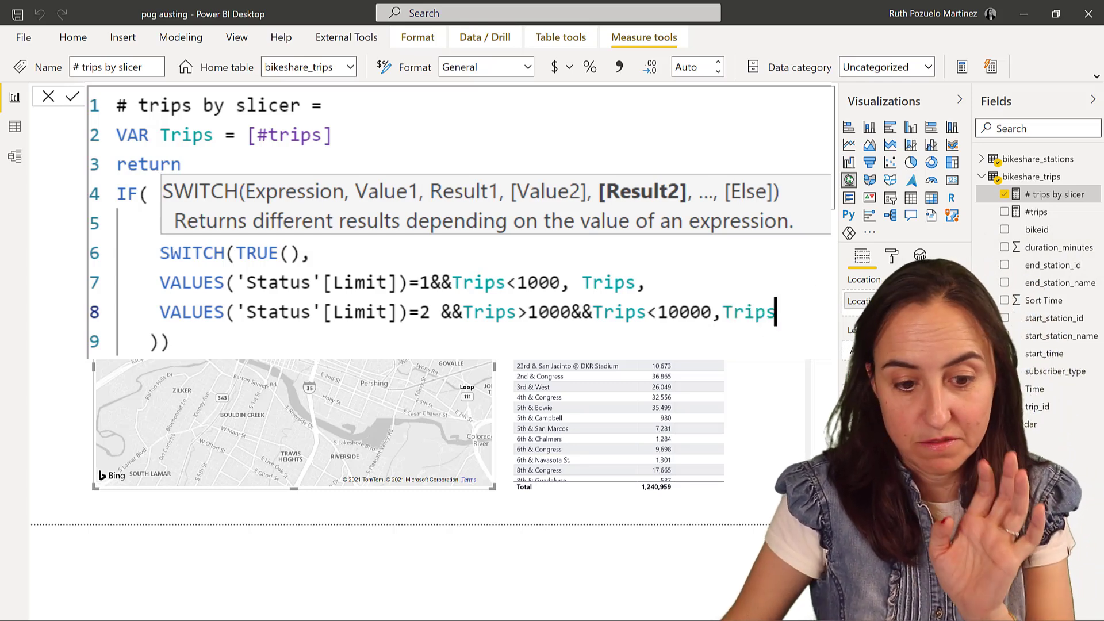
{"action": "key", "text": "Escape"}
{"action": "key", "text": "Return"}
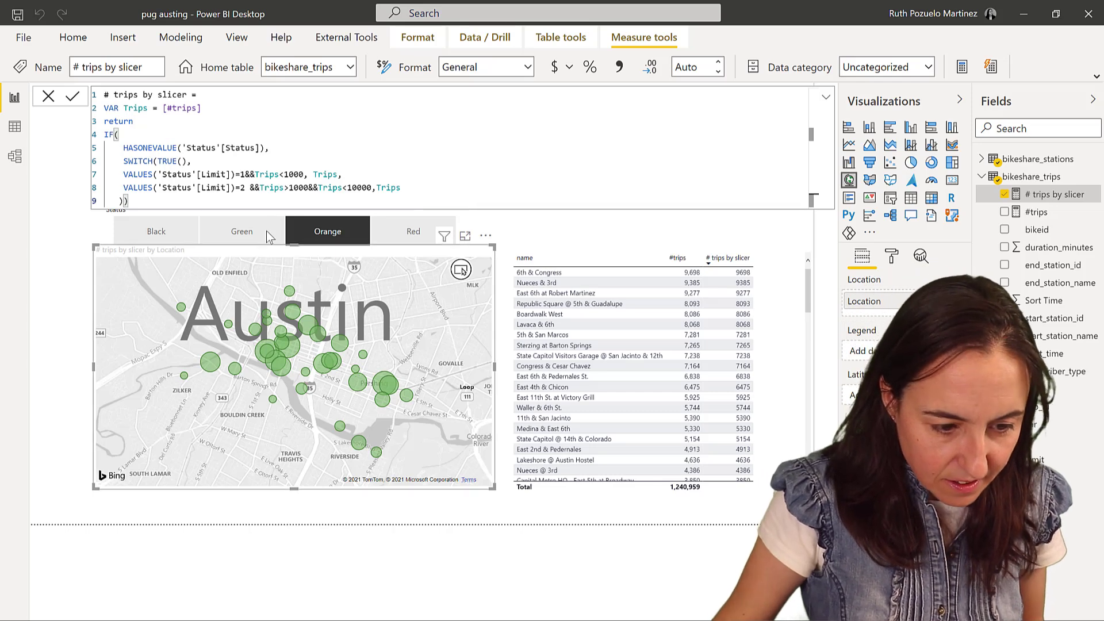
{"action": "left_click", "coordinate": [252, 230]}
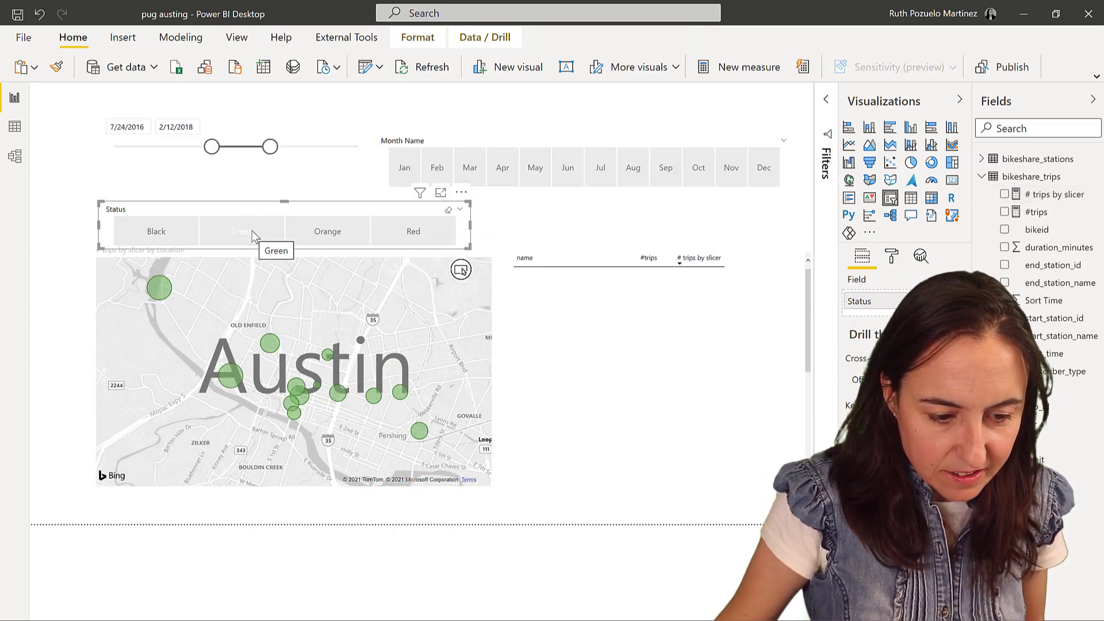
{"action": "left_click", "coordinate": [333, 236]}
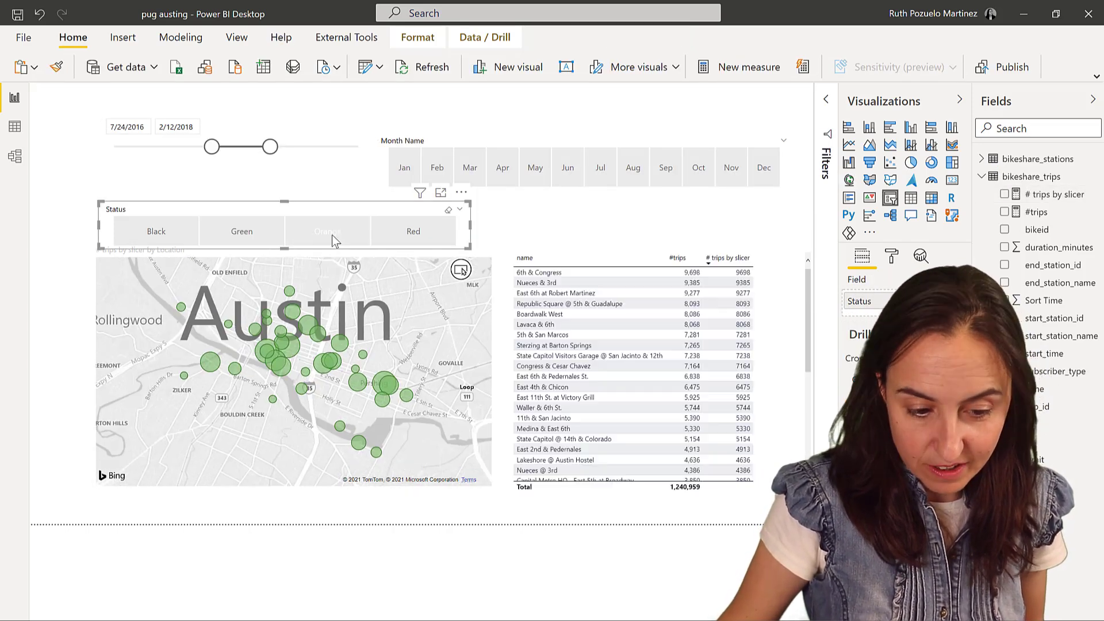
{"action": "left_click", "coordinate": [332, 234]}
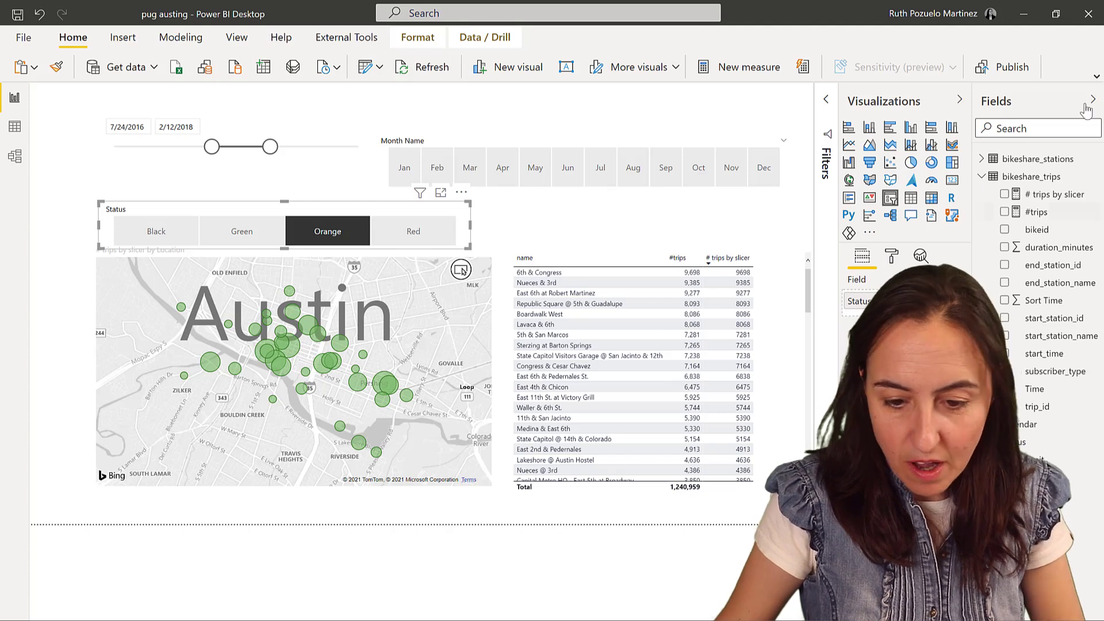
- Paste the limit 3 and limit 4 conditions as new SWITCH branches
{"action": "left_click", "coordinate": [1058, 196]}
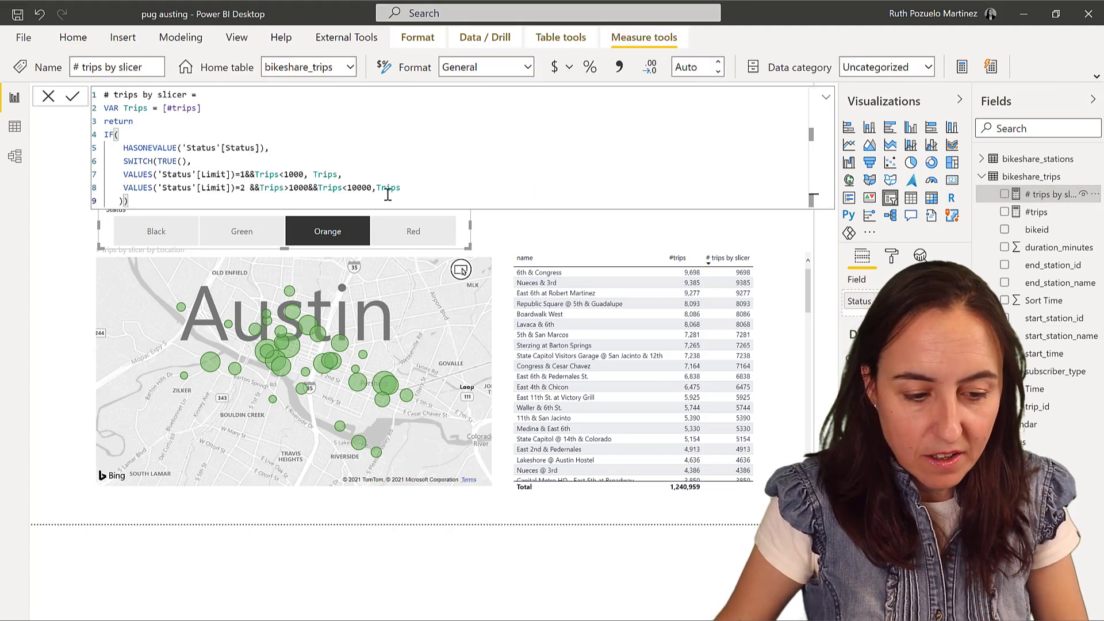
{"action": "type", "text": ","}
{"action": "key", "text": "shift+Return"}
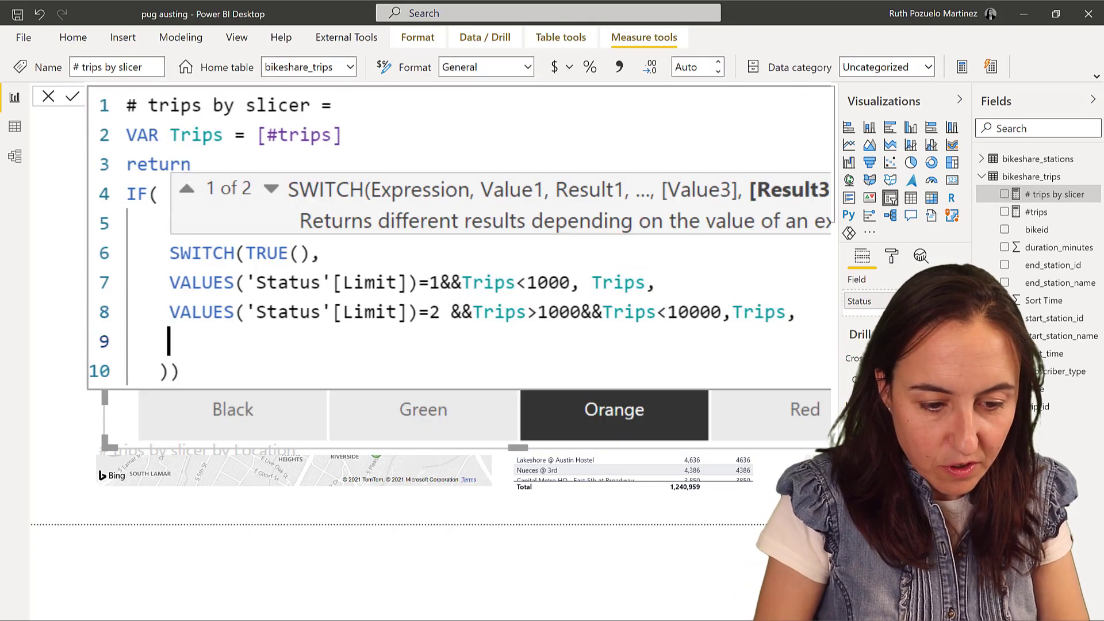
{"action": "key", "text": "ctrl+v"}
- Remove the extra indentation on lines 9 and 10, the empty line, and the stray parenthesis
{"action": "left_click_drag", "start_coordinate": [266, 341], "coordinate": [165, 341]}
{"action": "key", "text": "BackSpace"}
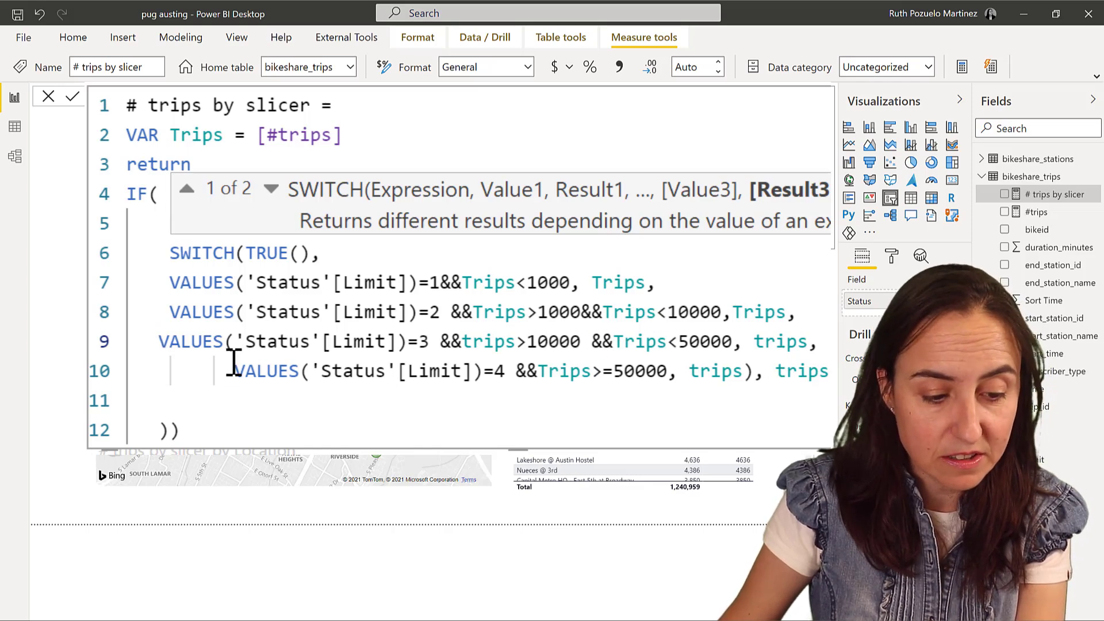
{"action": "left_click_drag", "start_coordinate": [234, 370], "coordinate": [163, 371]}
{"action": "key", "text": "BackSpace"}
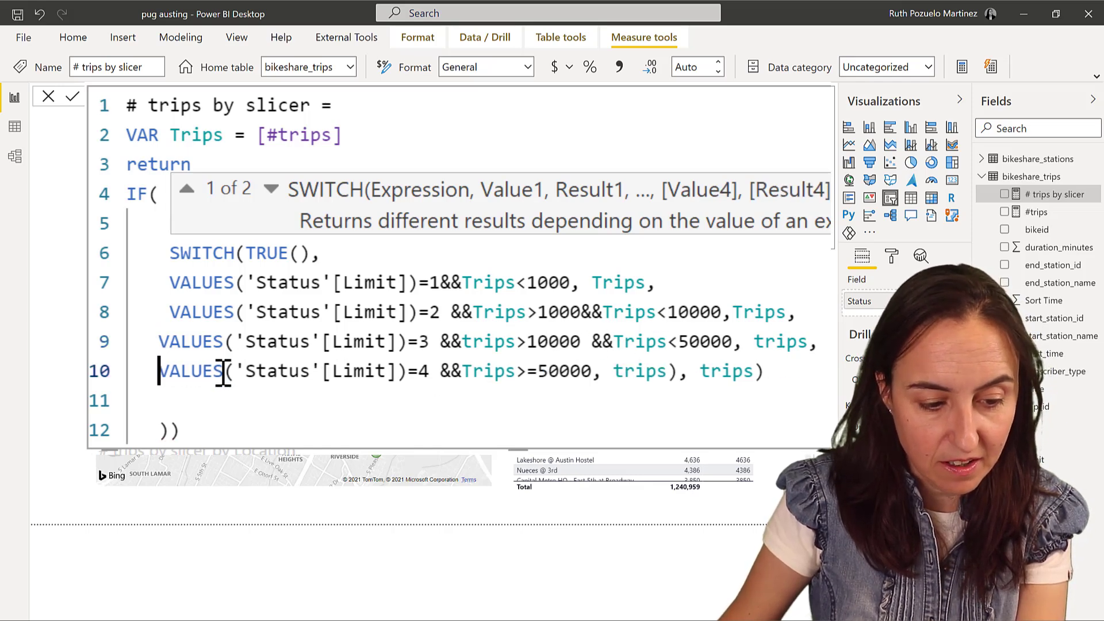
{"action": "left_click", "coordinate": [799, 373]}
{"action": "key", "text": "Delete"}
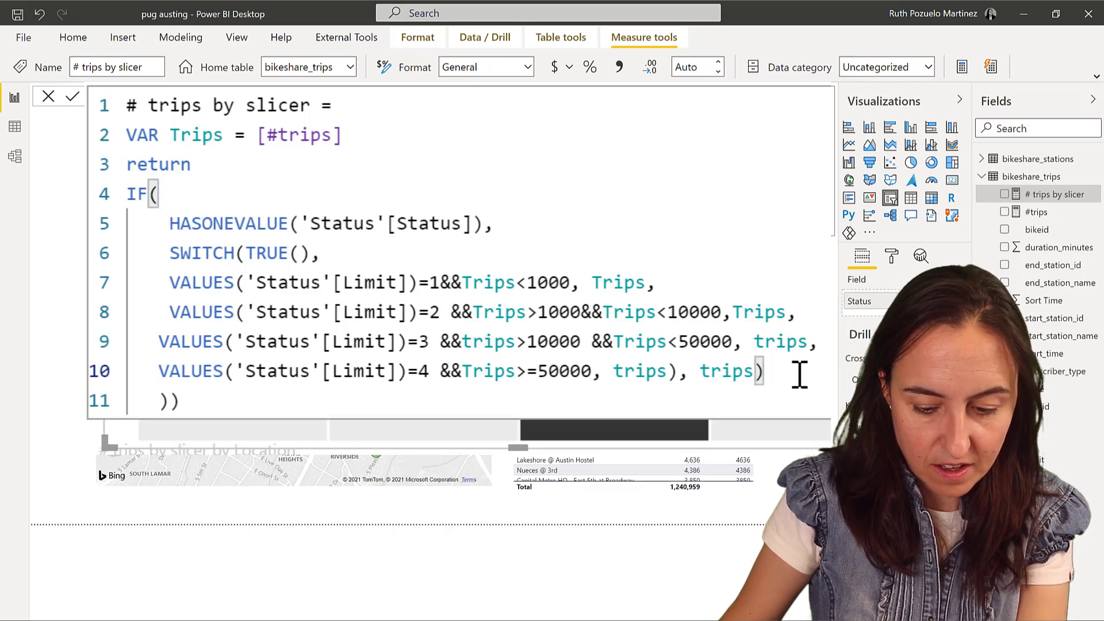
{"action": "key", "text": "BackSpace"}
{"action": "left_click", "coordinate": [648, 387]}
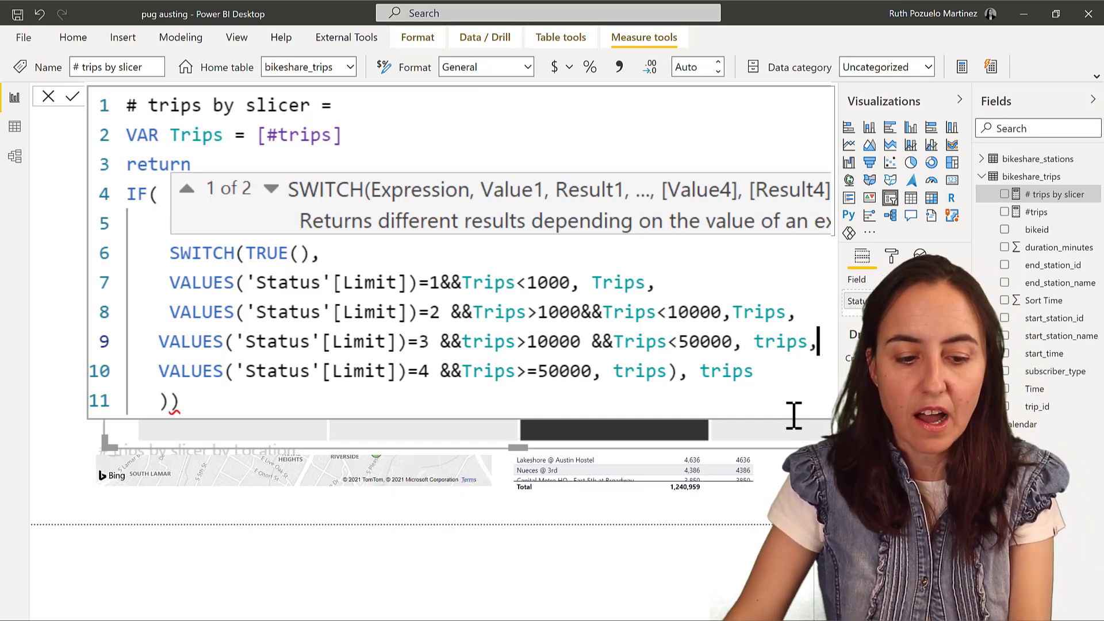
- Delete the extra closing parenthesis and commit the error-free measure
{"action": "double_click", "coordinate": [735, 371]}
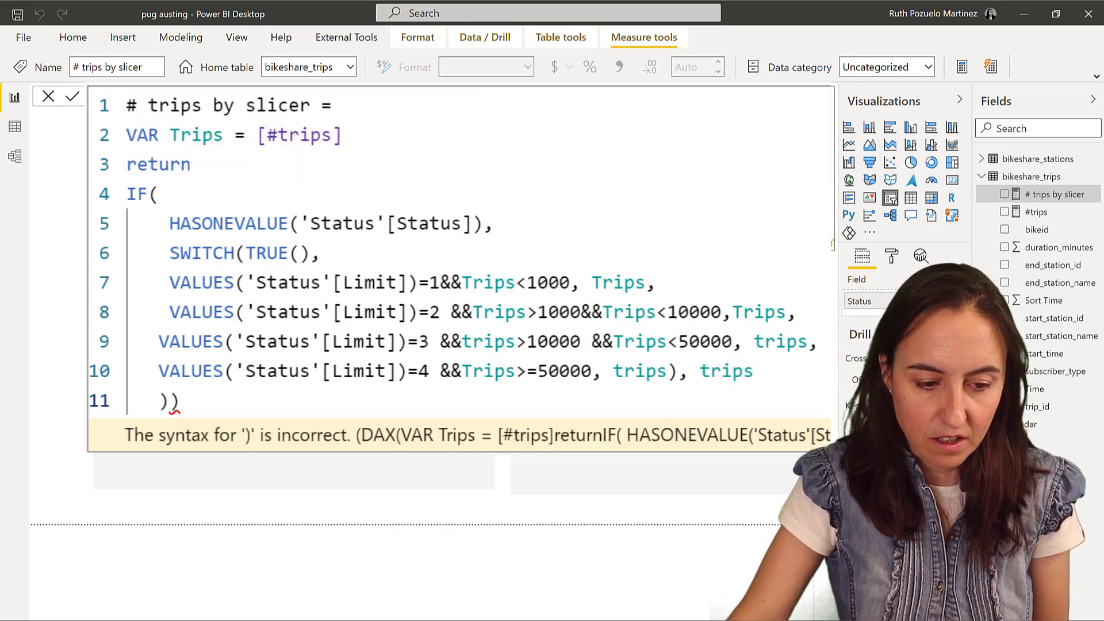
{"action": "left_click", "coordinate": [227, 402]}
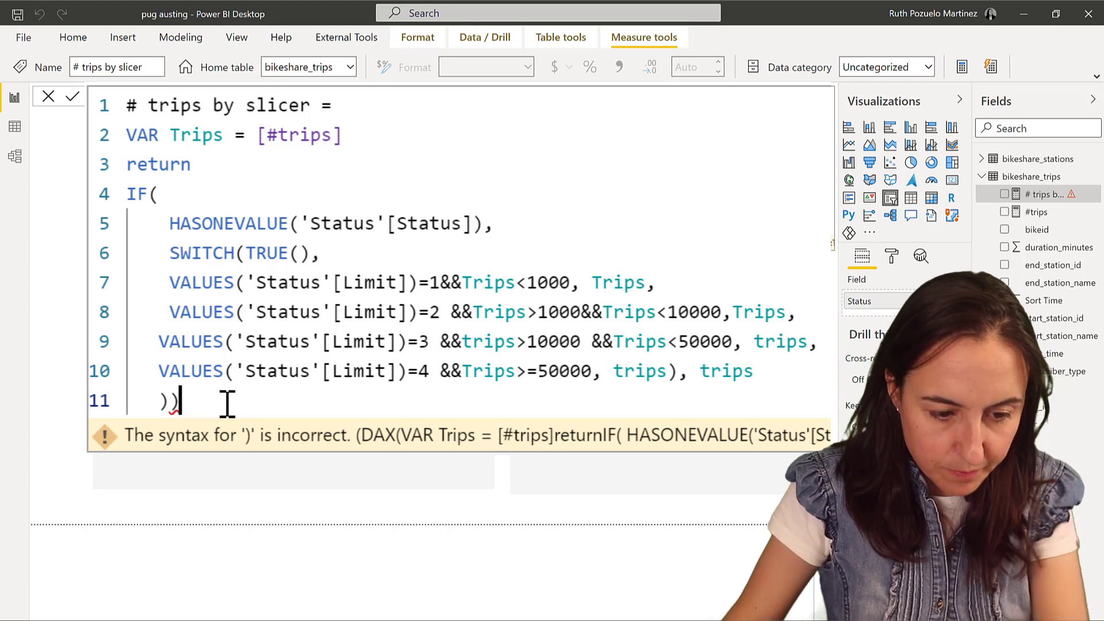
{"action": "key", "text": "BackSpace"}
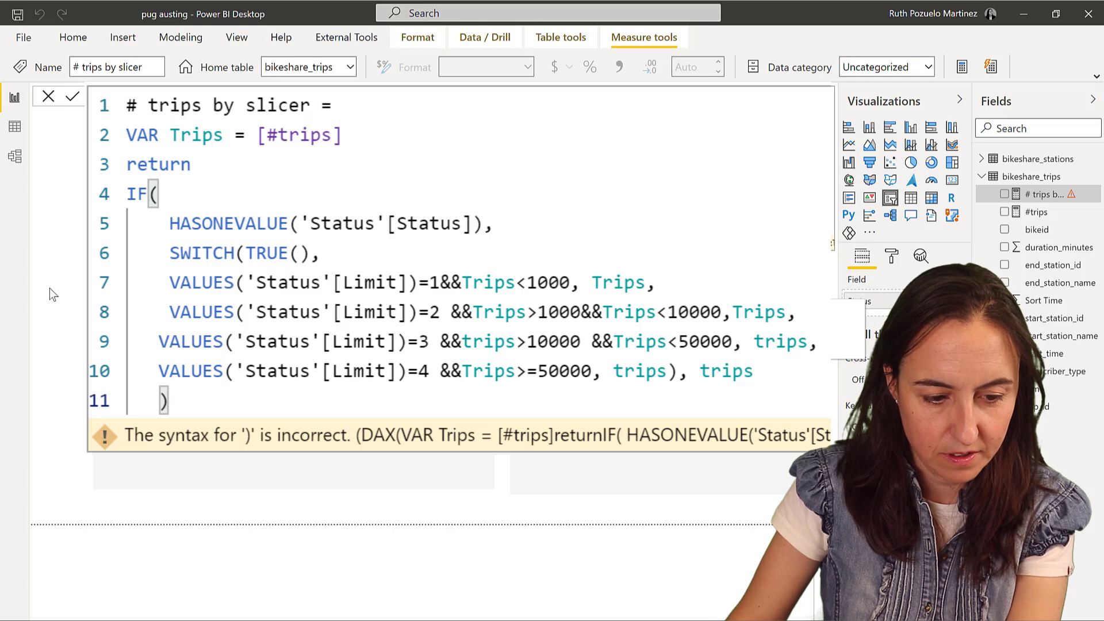
{"action": "key", "text": "Return"}
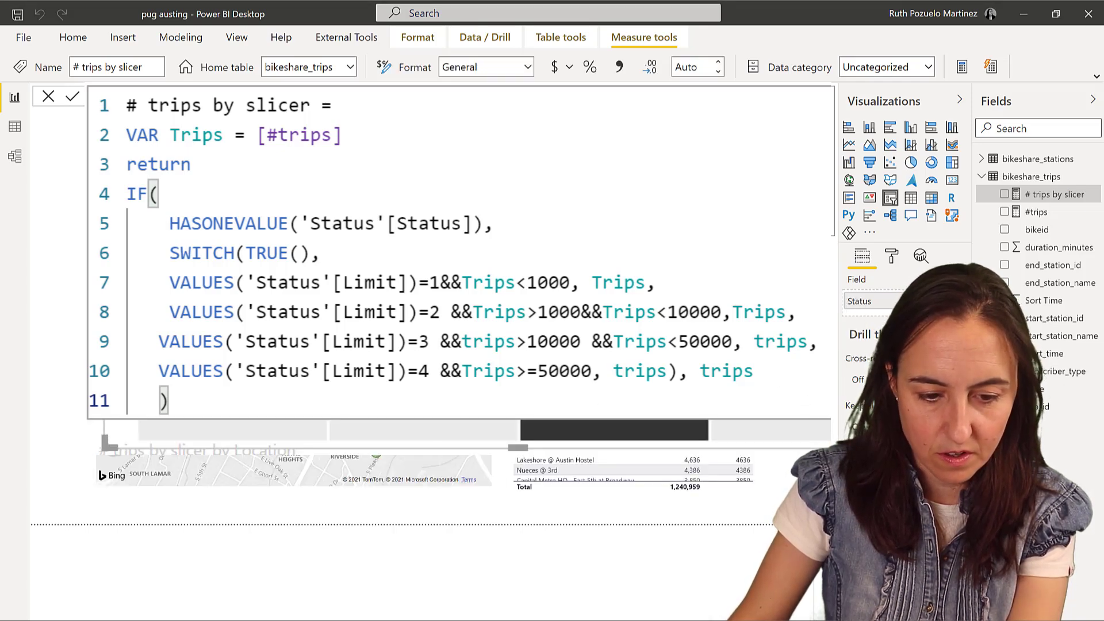
{"action": "left_click", "coordinate": [550, 247]}
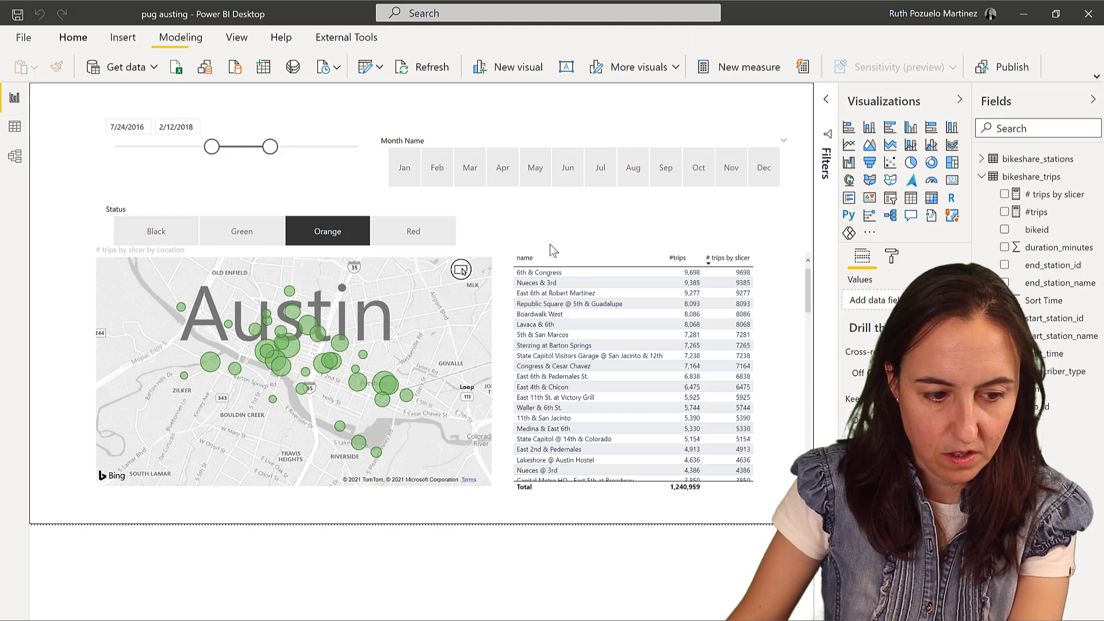
- Check the Black band (one 77700-trip station), then filter the map to Green
{"action": "left_click", "coordinate": [161, 232]}
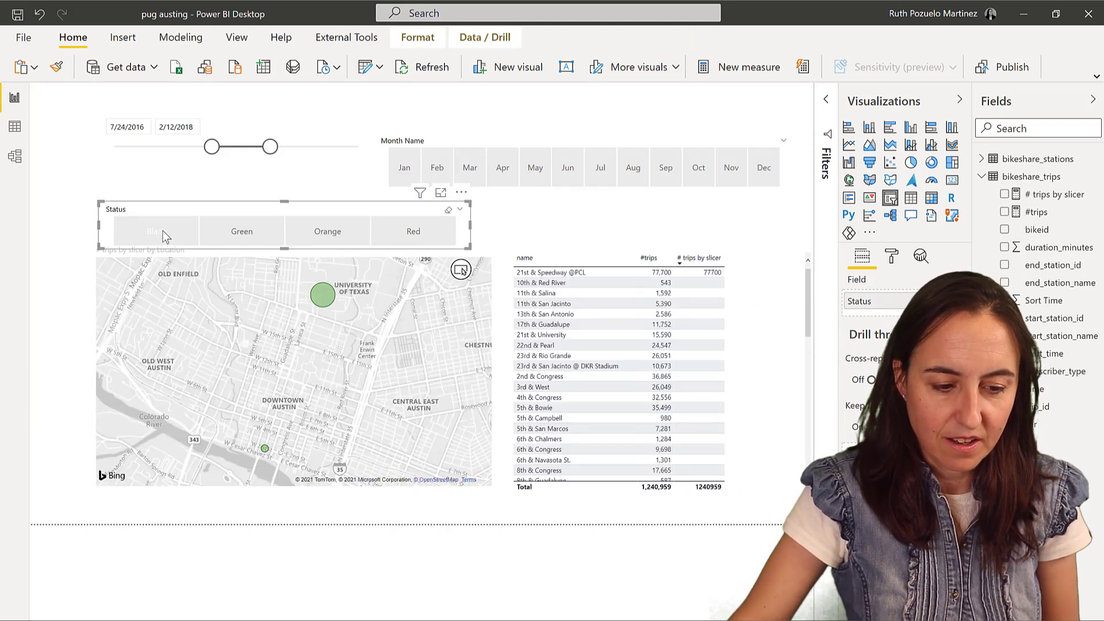
{"action": "left_click", "coordinate": [253, 230]}
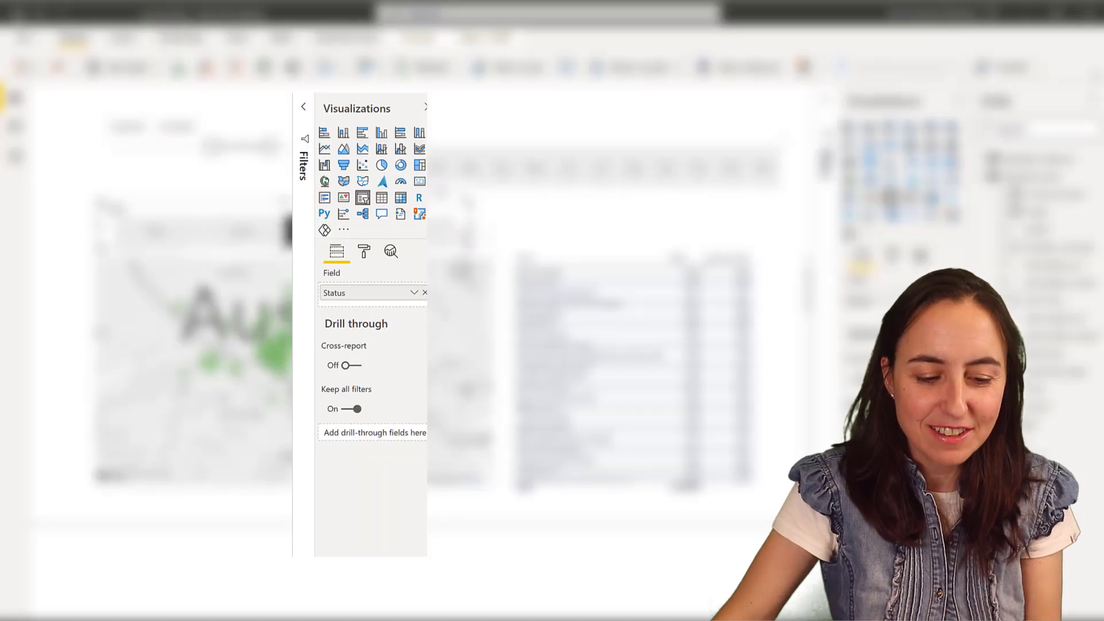
- Switch the map's default bubble colour to rule-based formatting driven by # trips by slicer
{"action": "left_click", "coordinate": [367, 253]}
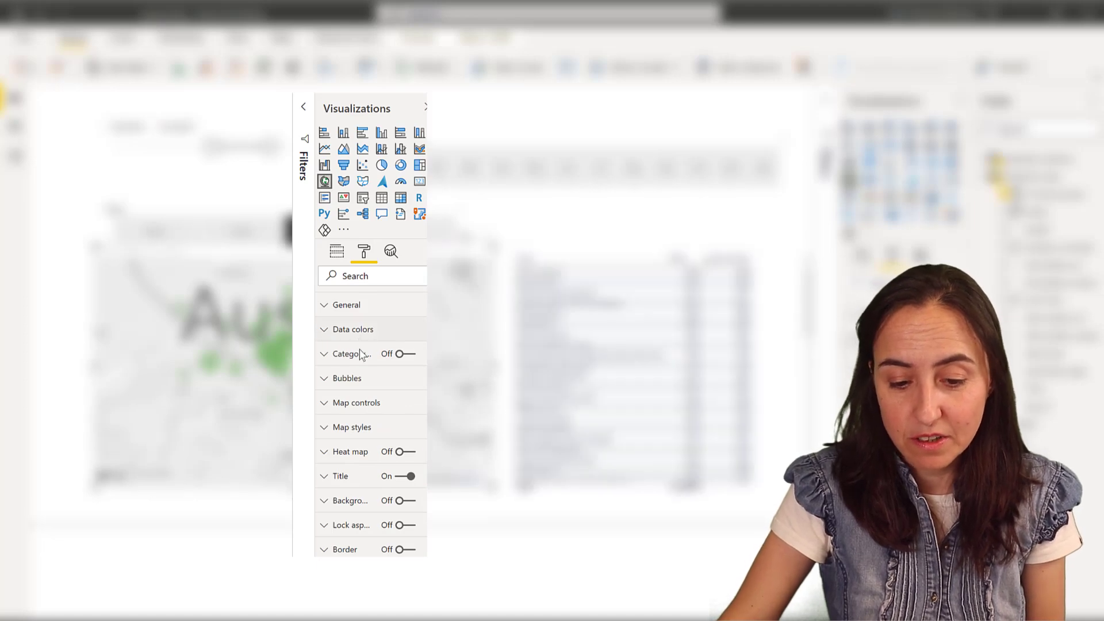
{"action": "left_click", "coordinate": [350, 329]}
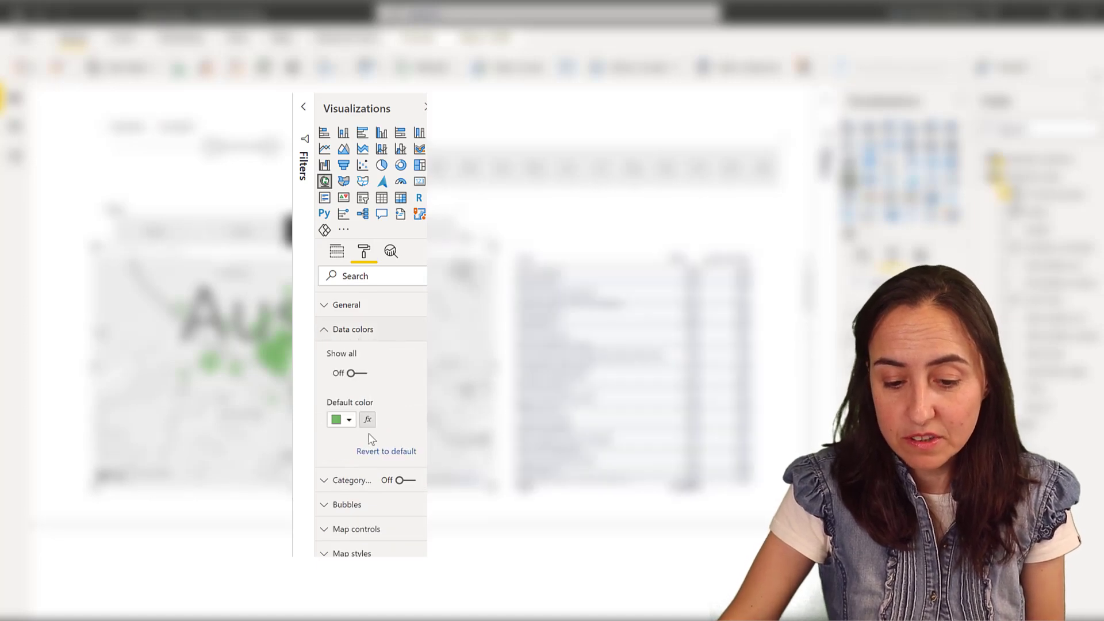
{"action": "left_click", "coordinate": [368, 424]}
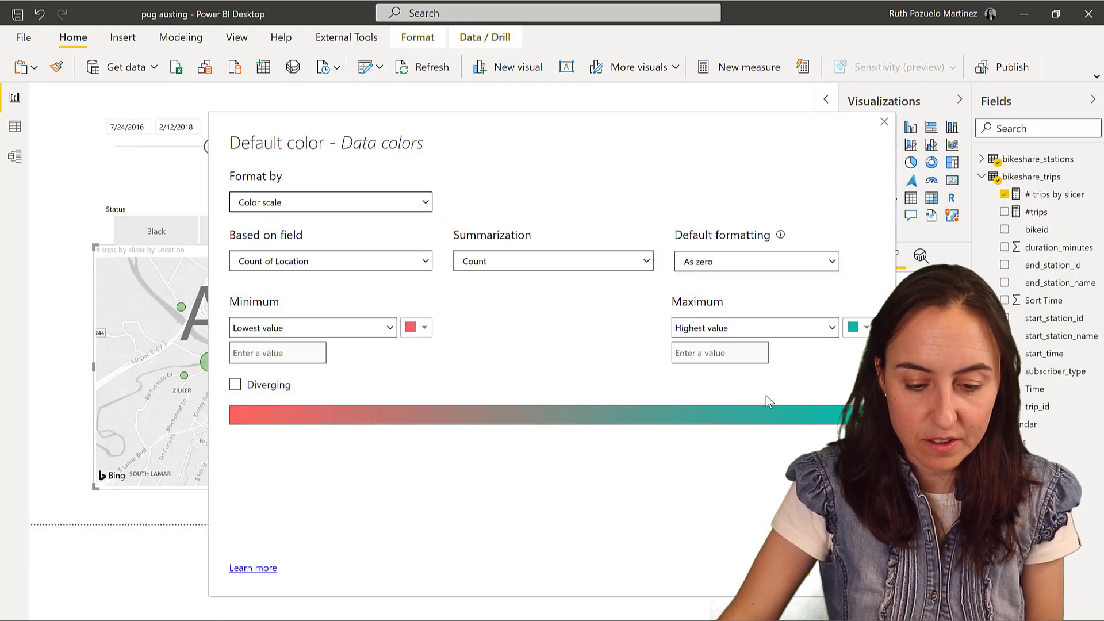
{"action": "left_click", "coordinate": [311, 208]}
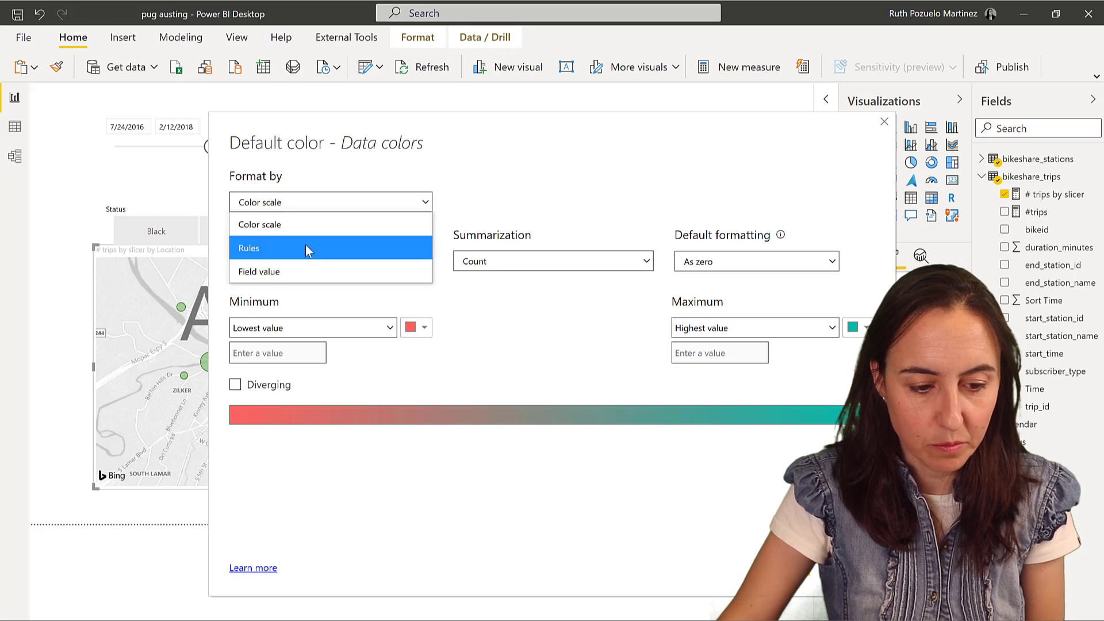
{"action": "left_click", "coordinate": [305, 246]}
{"action": "left_click", "coordinate": [323, 260]}
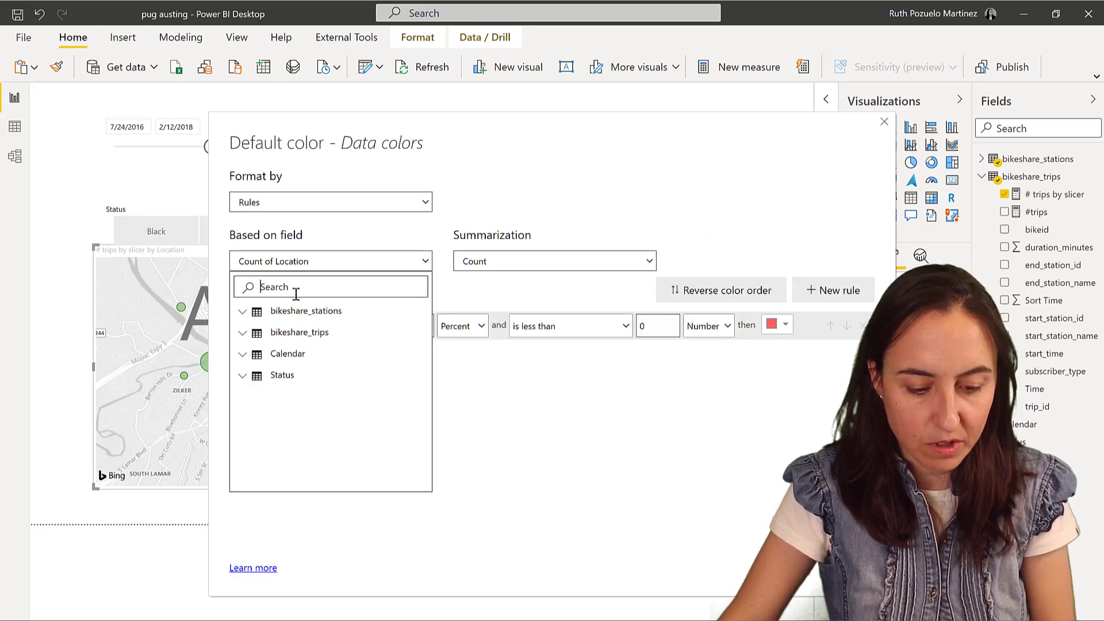
{"action": "type", "text": "tr"}
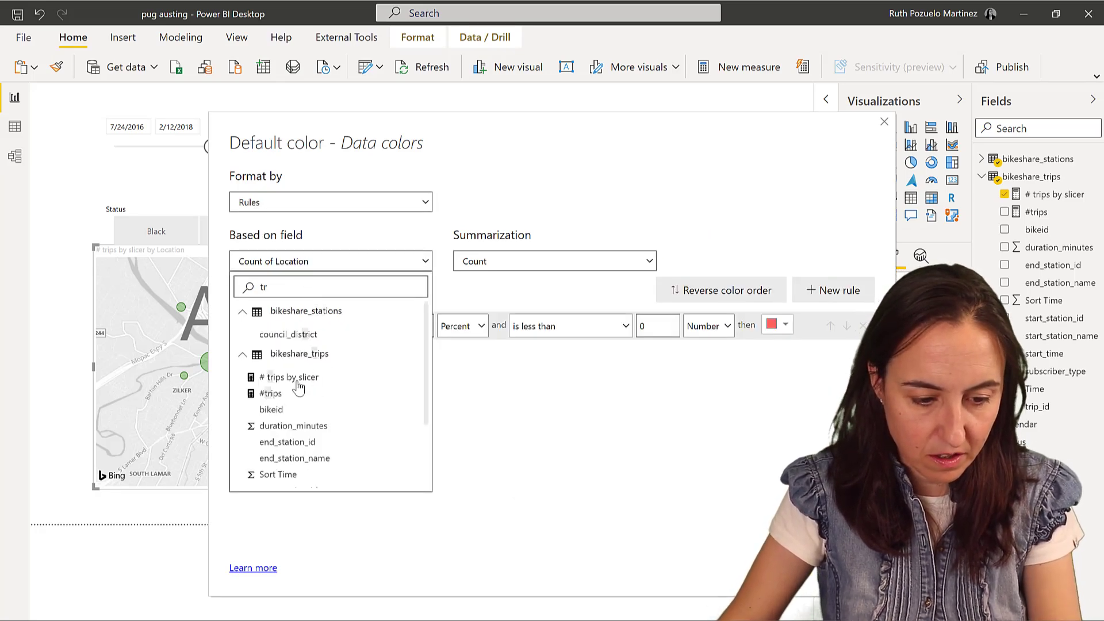
{"action": "left_click", "coordinate": [300, 379]}
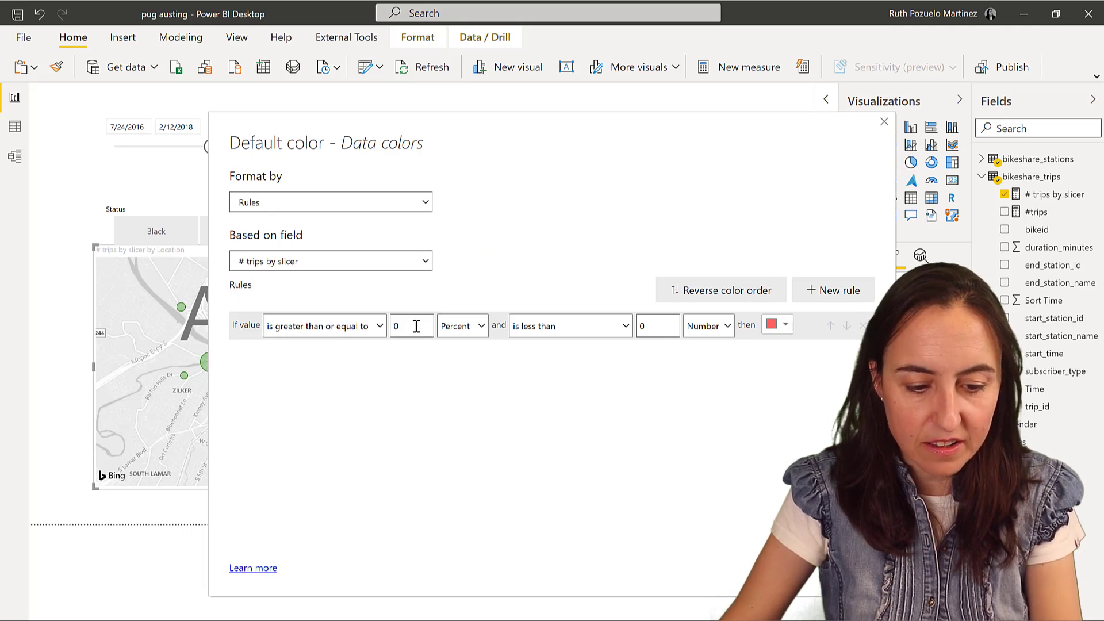
- Create four number rules with breaks at 1000, 10000 and 50000, the last band unbounded
{"action": "left_click", "coordinate": [845, 296]}
{"action": "left_click", "coordinate": [845, 296]}
{"action": "left_click", "coordinate": [845, 296]}
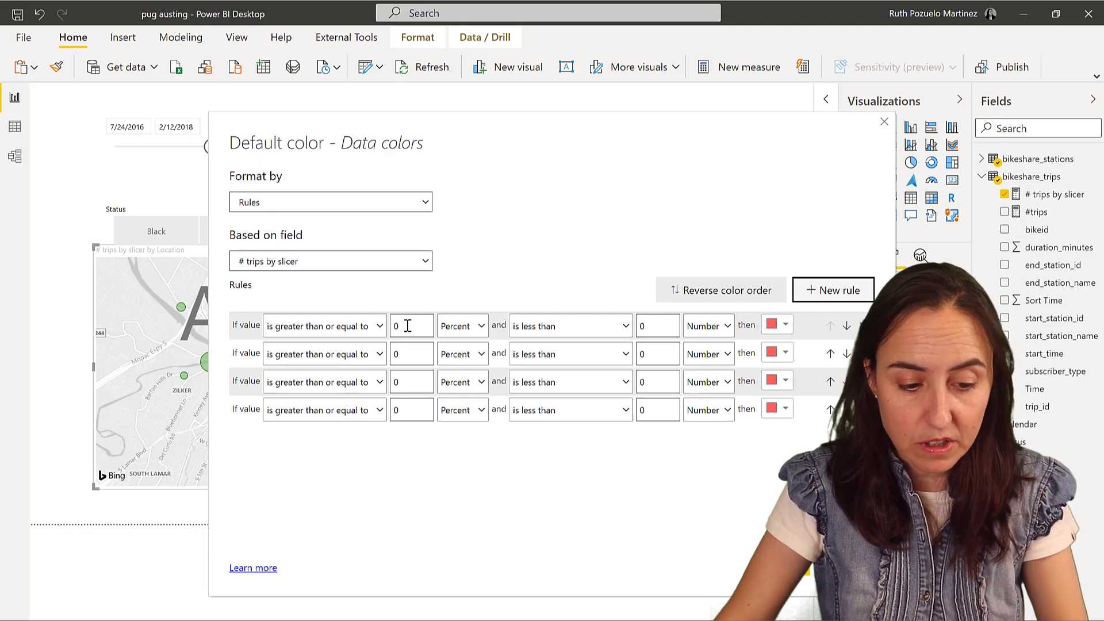
{"action": "left_click", "coordinate": [464, 326]}
{"action": "key", "text": "Return"}
{"action": "key", "text": "Tab"}
{"action": "key", "text": "Tab"}
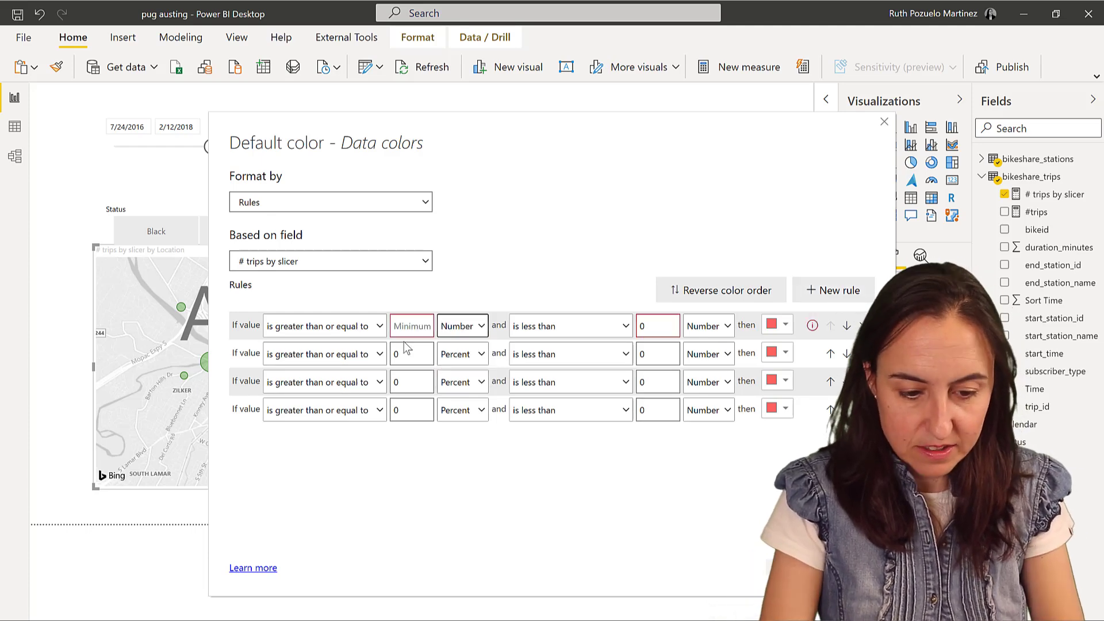
{"action": "type", "text": "1000"}
{"action": "key", "text": "Tab"}
{"action": "key", "text": "Tab"}
{"action": "type", "text": "1000"}
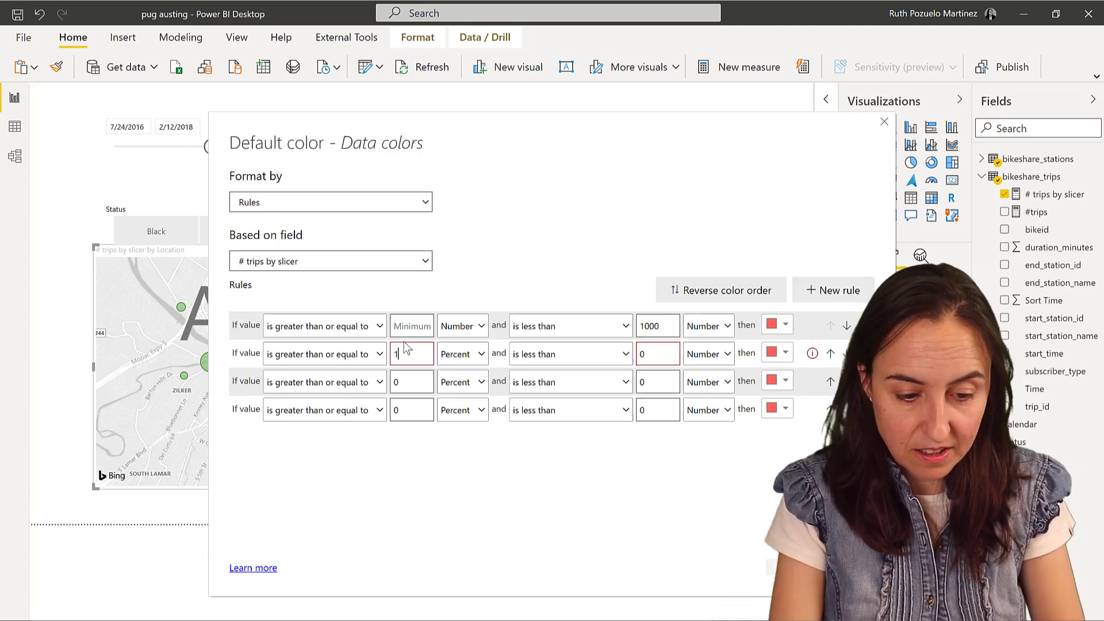
{"action": "key", "text": "Tab"}
{"action": "key", "text": "Up"}
{"action": "key", "text": "Tab"}
{"action": "key", "text": "Tab"}
{"action": "type", "text": "10000"}
{"action": "key", "text": "Tab"}
{"action": "key", "text": "Tab"}
{"action": "key", "text": "Tab"}
{"action": "key", "text": "Tab"}
{"action": "key", "text": "Tab"}
{"action": "key", "text": "Tab"}
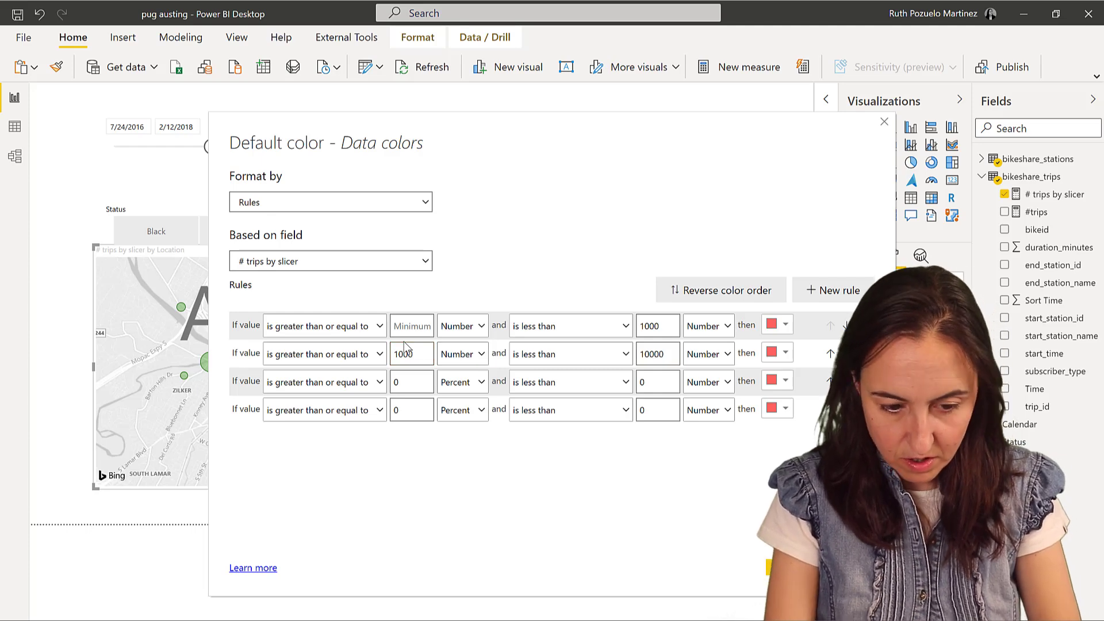
{"action": "type", "text": "10000"}
{"action": "key", "text": "Tab"}
{"action": "key", "text": "Up"}
{"action": "key", "text": "Tab"}
{"action": "key", "text": "Tab"}
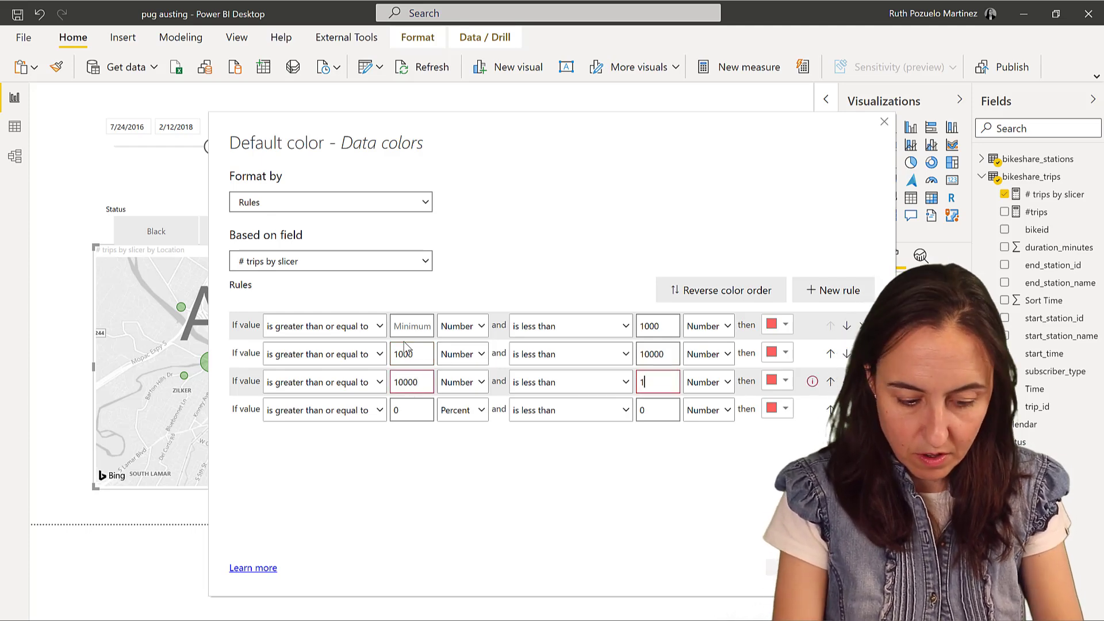
{"action": "type", "text": "50000"}
{"action": "key", "text": "Tab"}
{"action": "key", "text": "Tab"}
{"action": "key", "text": "Tab"}
{"action": "key", "text": "Tab"}
{"action": "key", "text": "Tab"}
{"action": "key", "text": "Tab"}
{"action": "type", "text": "50000"}
{"action": "key", "text": "Tab"}
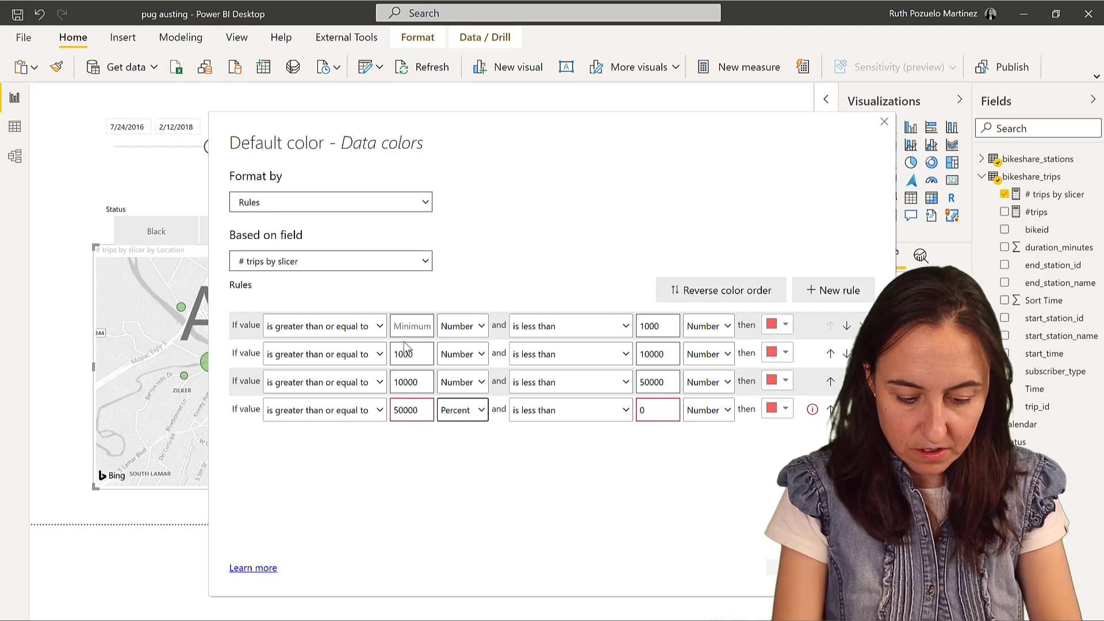
{"action": "key", "text": "Up"}
{"action": "key", "text": "Tab"}
{"action": "key", "text": "Tab"}
{"action": "key", "text": "BackSpace"}
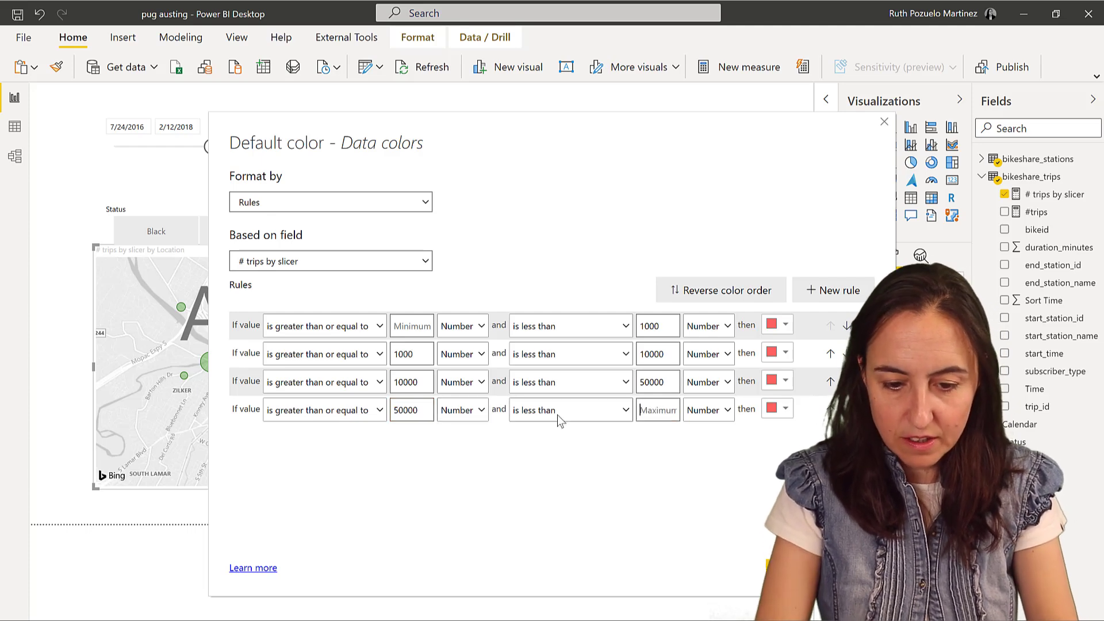
- Colour the four trip bands green, yellow, red and black, then apply the rules
{"action": "left_click", "coordinate": [784, 326]}
{"action": "left_click", "coordinate": [722, 343]}
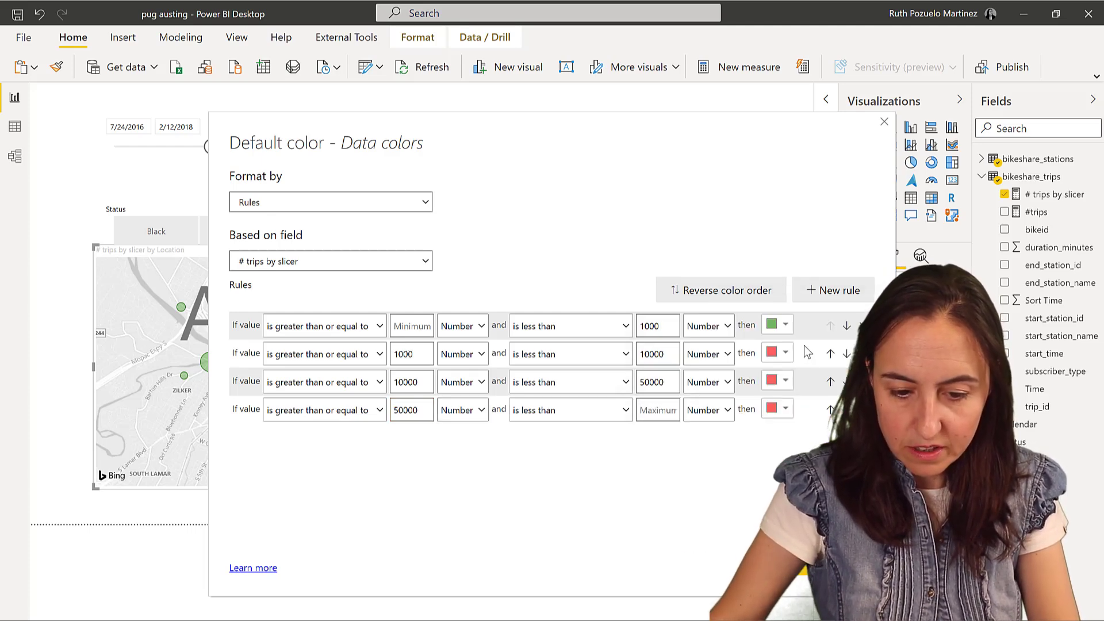
{"action": "left_click", "coordinate": [773, 355]}
{"action": "left_click", "coordinate": [763, 342]}
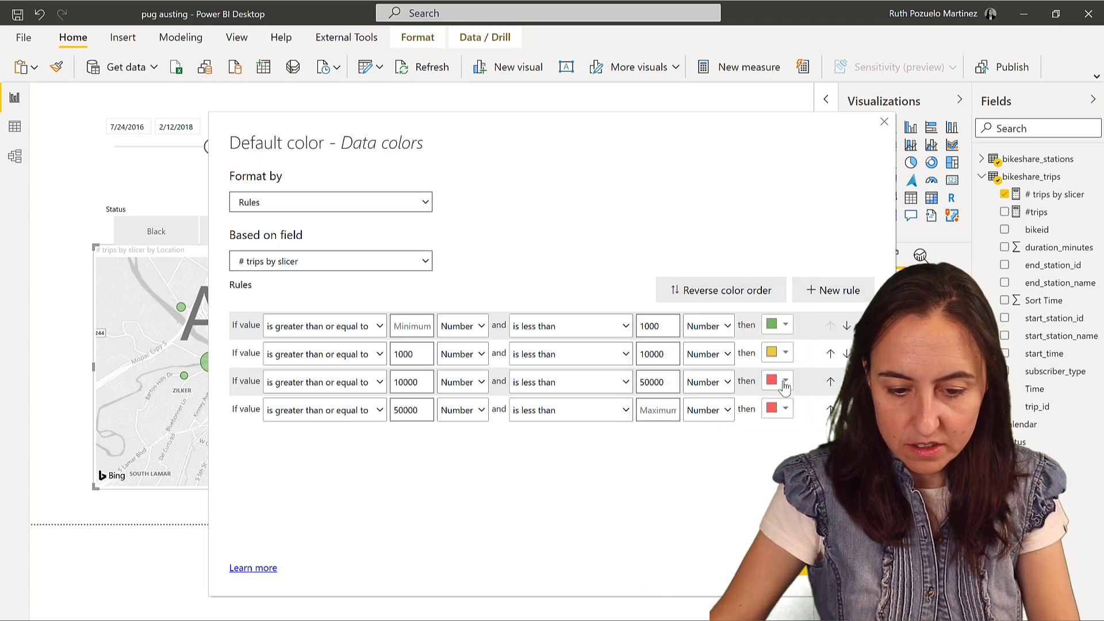
{"action": "left_click", "coordinate": [777, 408]}
{"action": "left_click", "coordinate": [784, 154]}
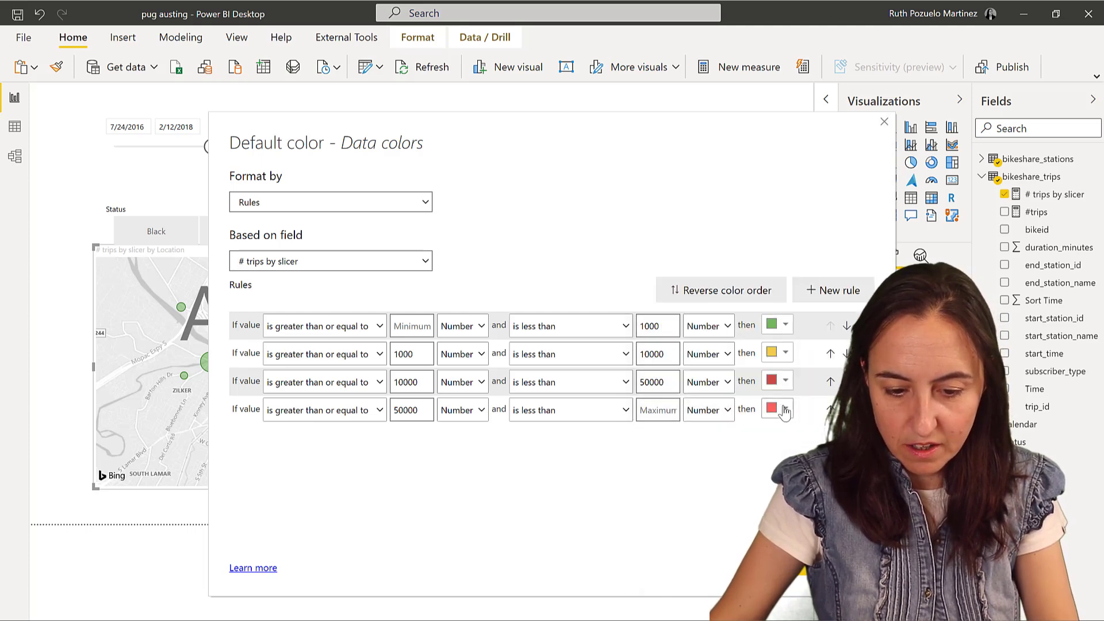
{"action": "left_click", "coordinate": [776, 408]}
{"action": "left_click", "coordinate": [743, 324]}
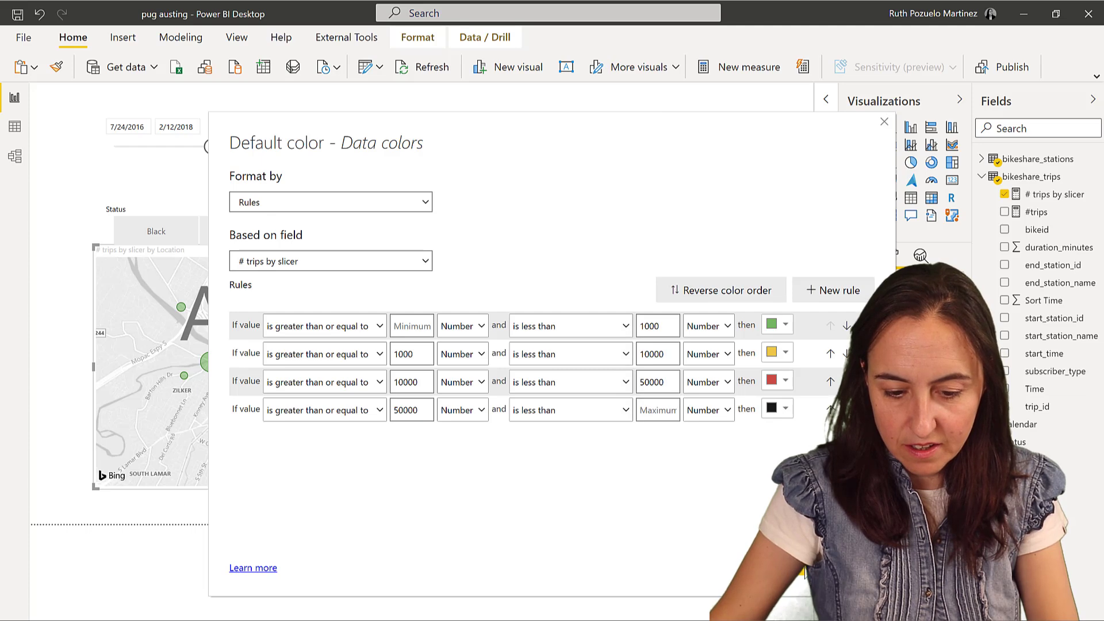
{"action": "left_click", "coordinate": [796, 568]}
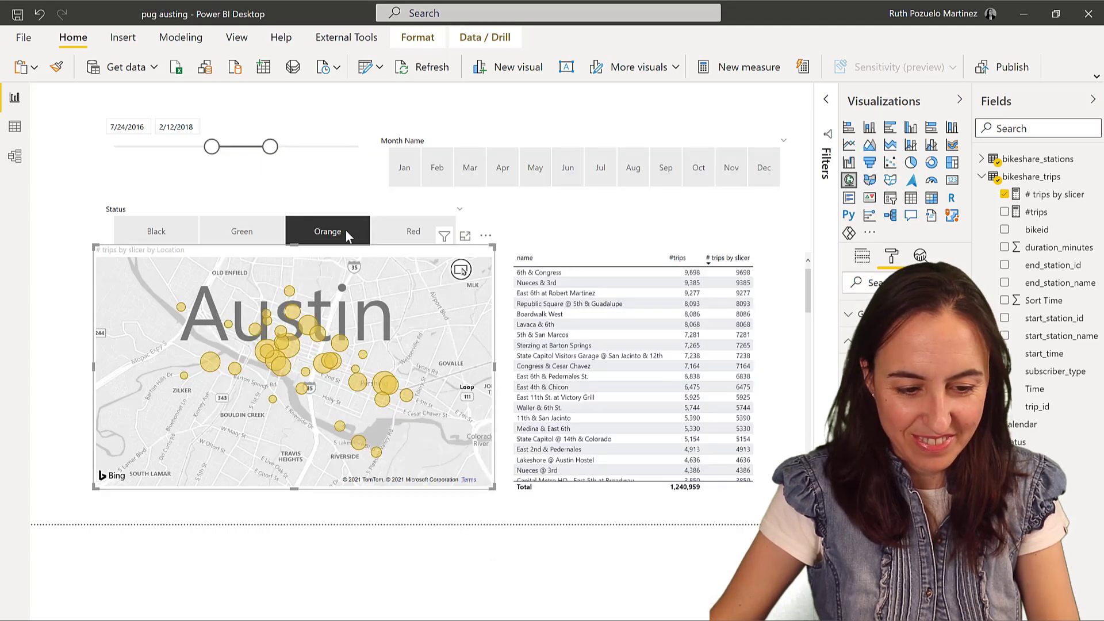
- Try the Green, Black and Red status filters, zoom into the map, and settle on Black
{"action": "left_click", "coordinate": [241, 231]}
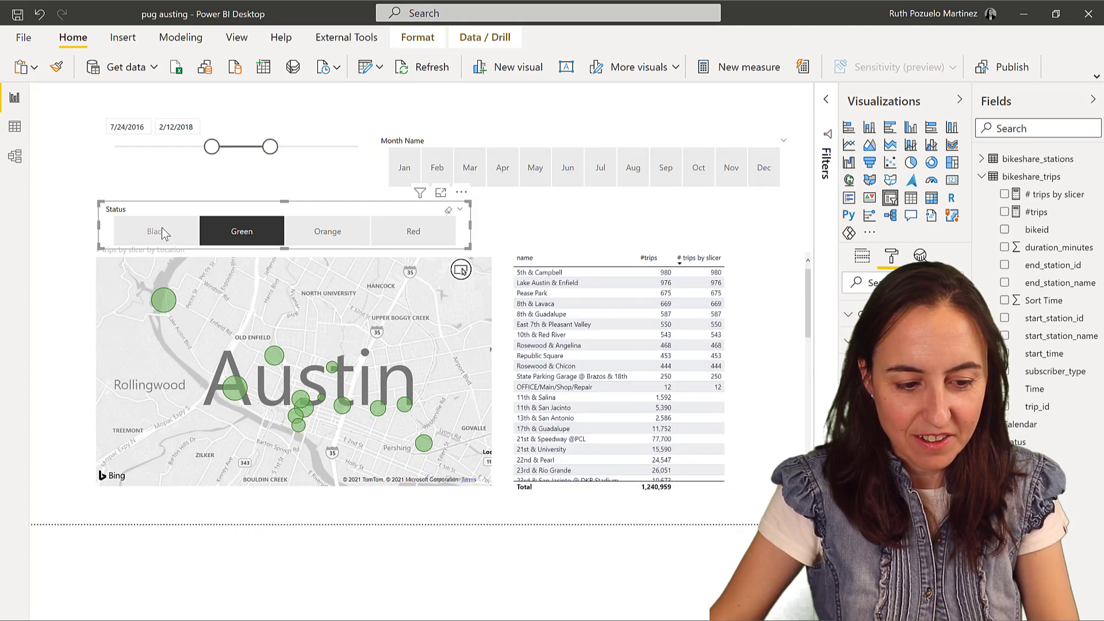
{"action": "left_click", "coordinate": [148, 228]}
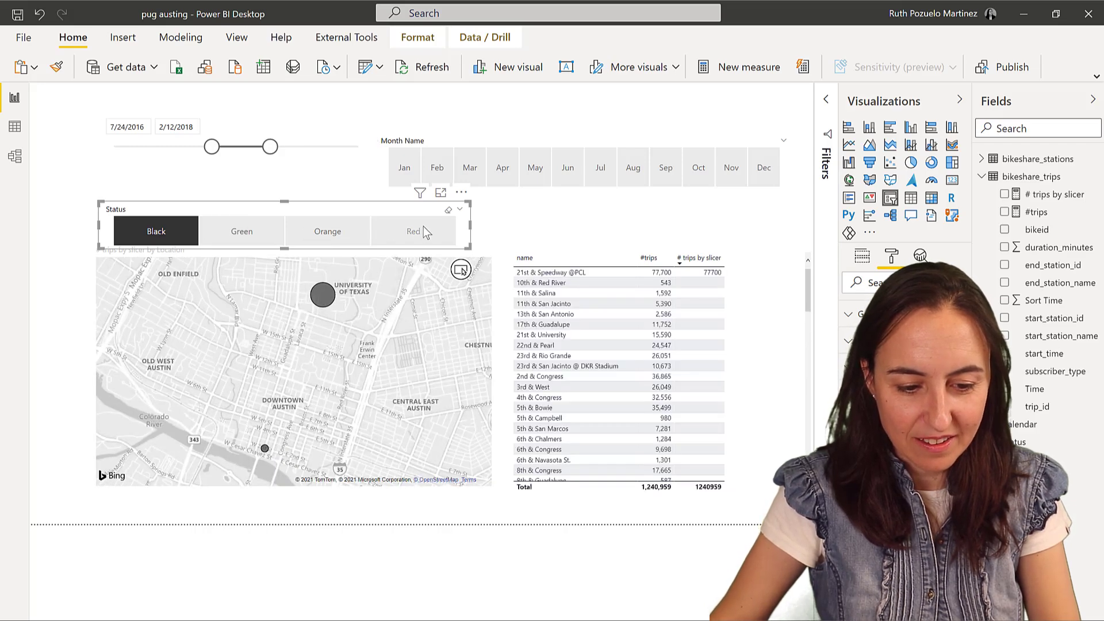
{"action": "left_click", "coordinate": [424, 229]}
{"action": "left_click", "coordinate": [424, 230]}
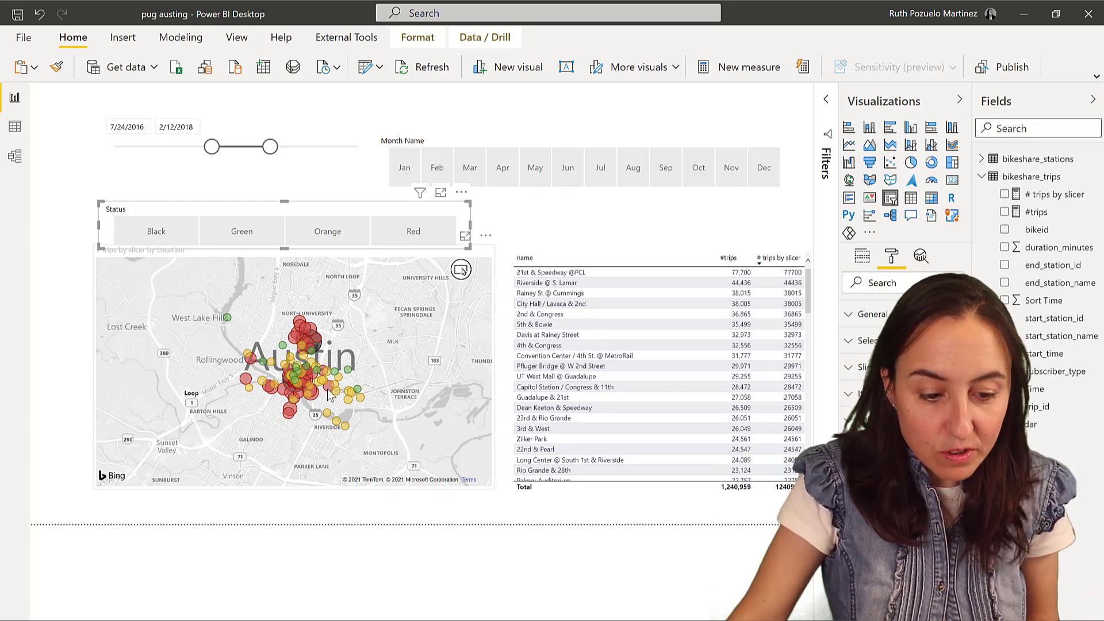
{"action": "scroll", "coordinate": [347, 401], "scroll_direction": "up", "scroll_amount": 3}
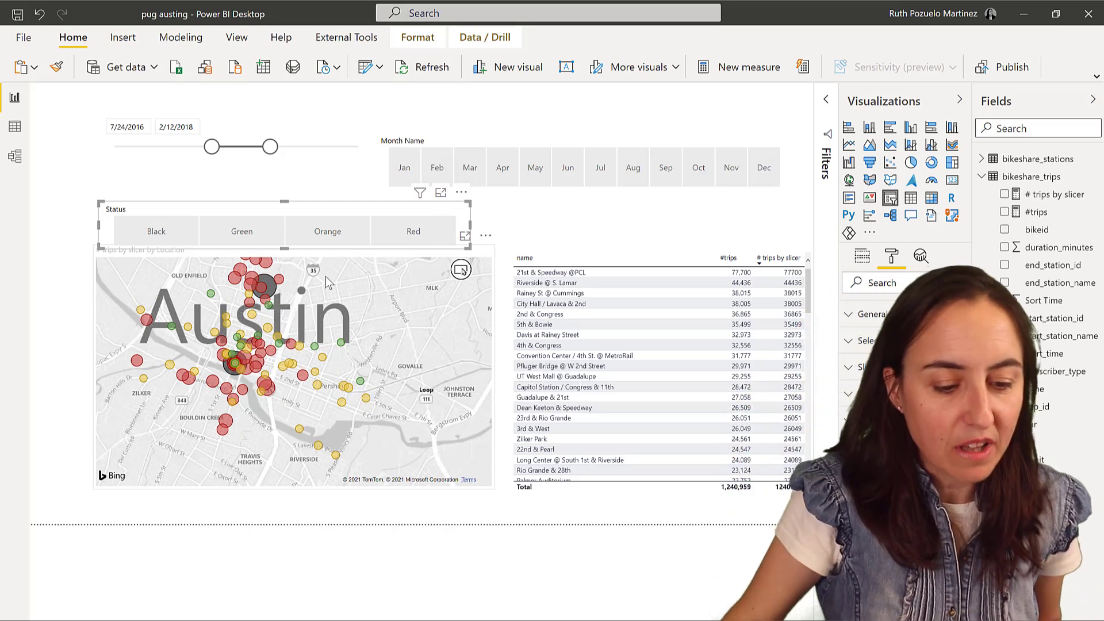
{"action": "left_click", "coordinate": [168, 235]}
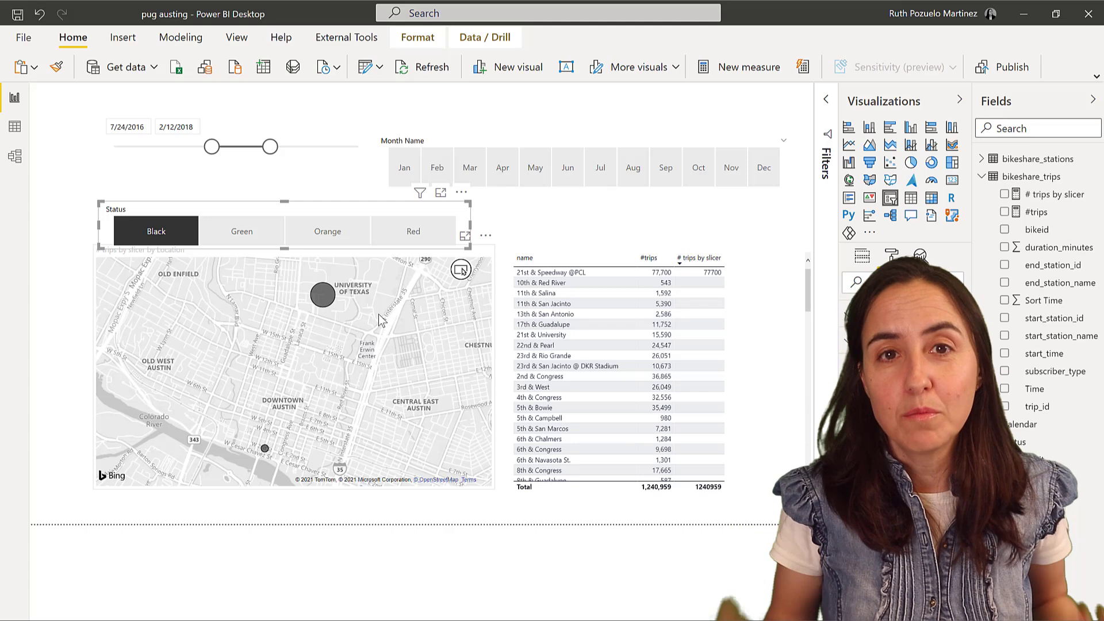
- Select Green in the Status slicer to filter the station map
{"action": "left_click", "coordinate": [260, 234]}
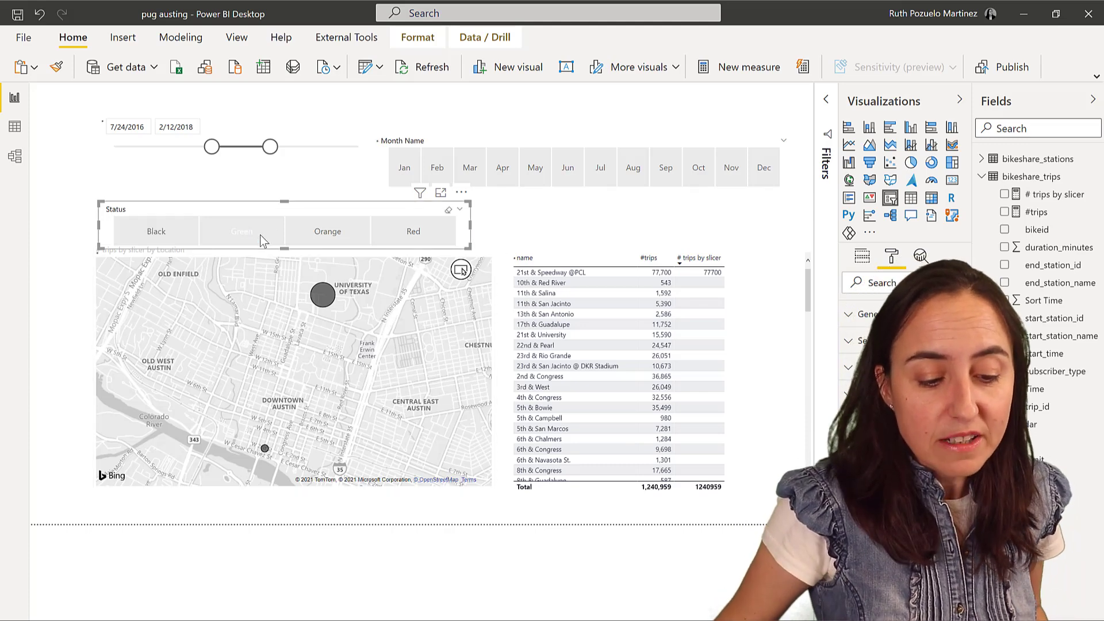